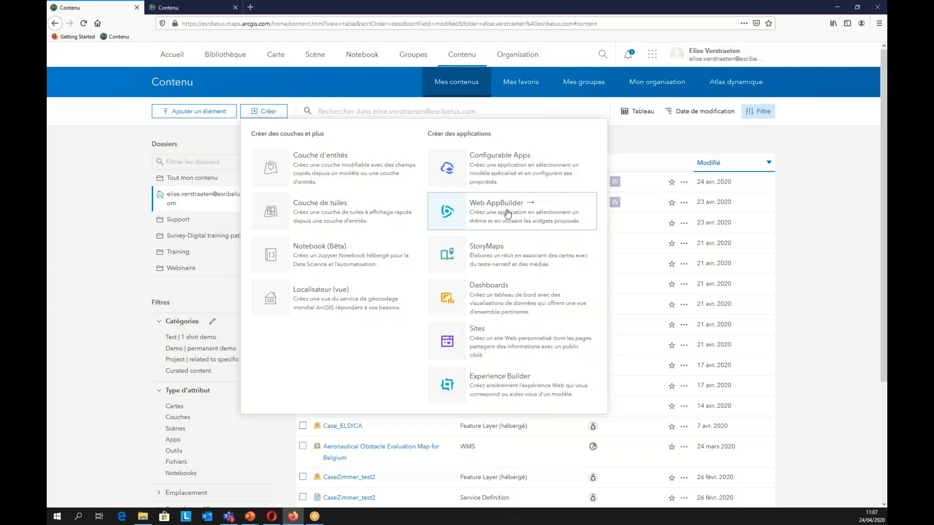
- Start a new 2D Web AppBuilder application titled "Information touristique à Bruxelles"
click(508, 214)
click(411, 248)
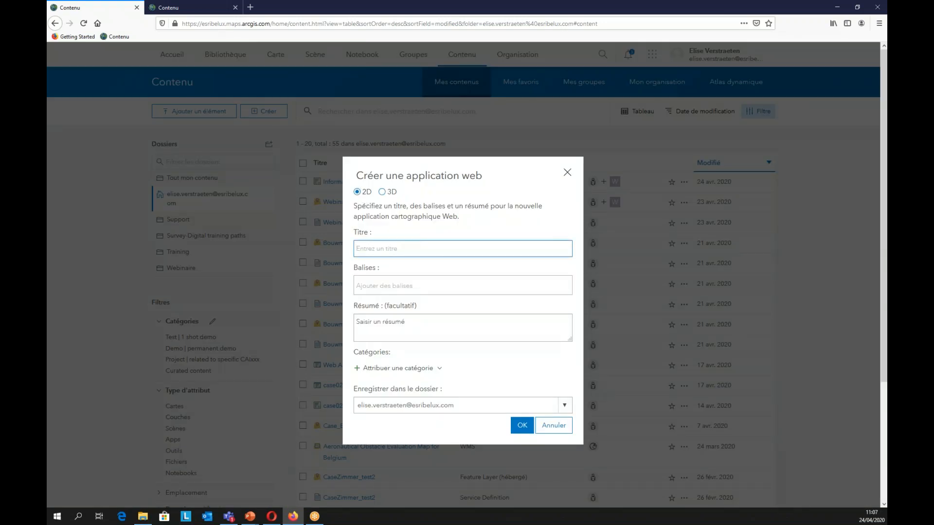
text(Information tous)
key(BackSpace)
key(BackSpace)
key(BackSpace)
text(ristique à Bruxelles)
- Add the tags "Bruxelles" and "tourisme" and create the web application
click(398, 286)
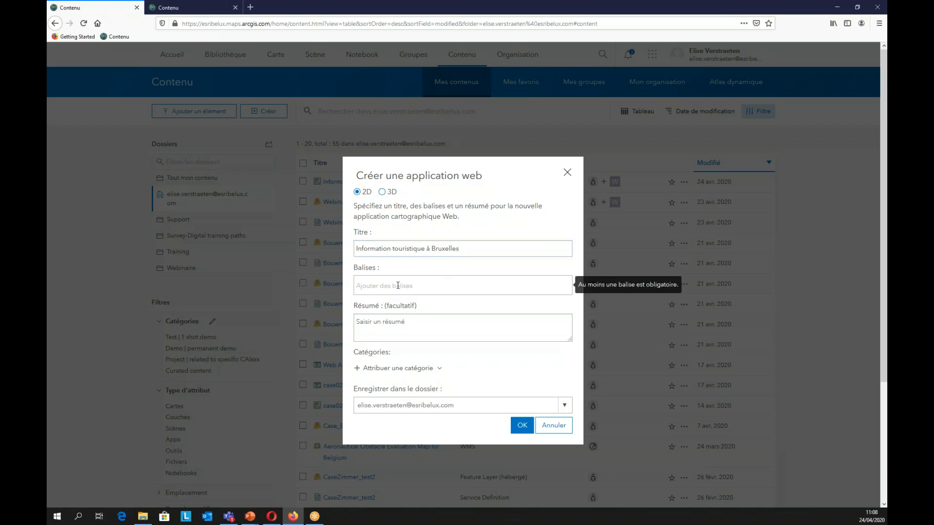
text(Bruxelles)
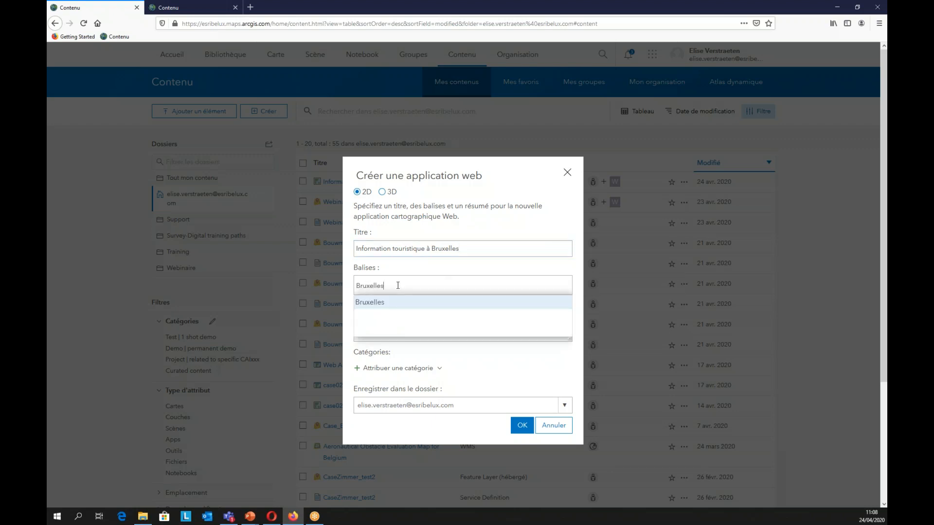
key(Return)
text(tourisme)
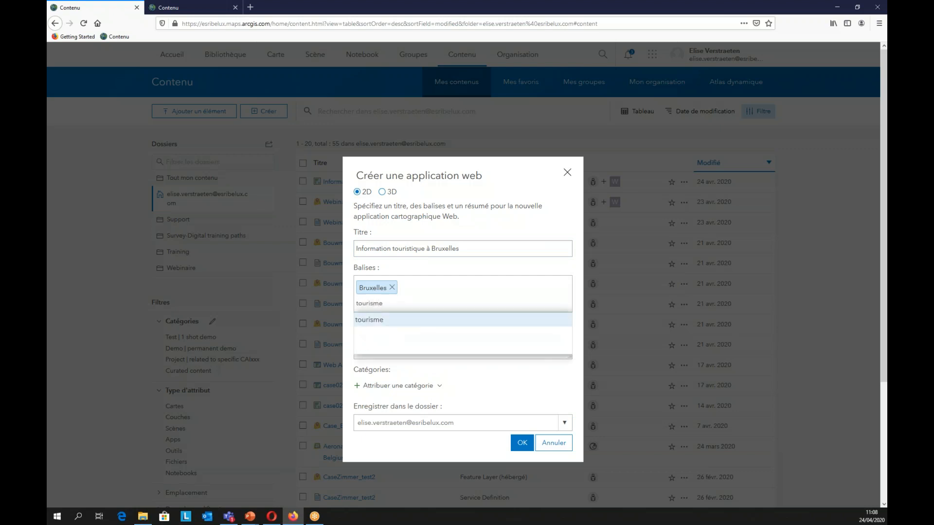
key(Return)
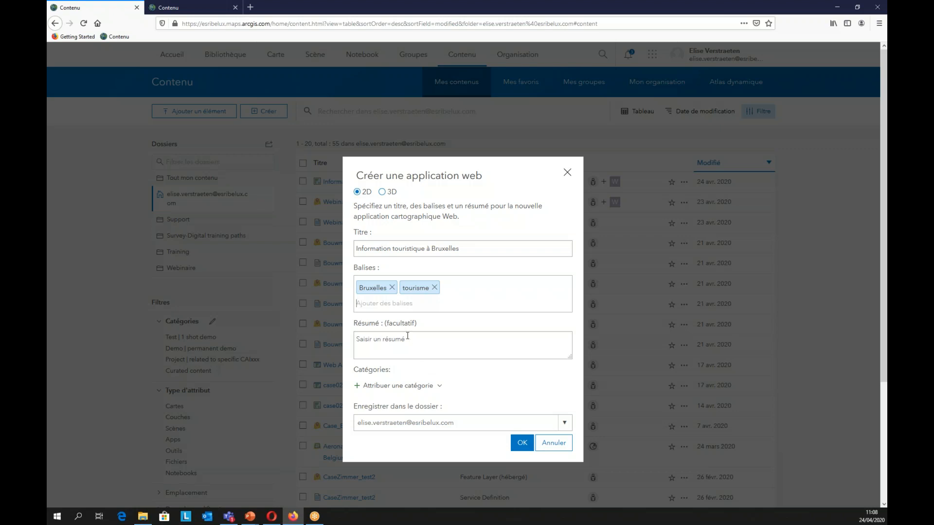
click(522, 445)
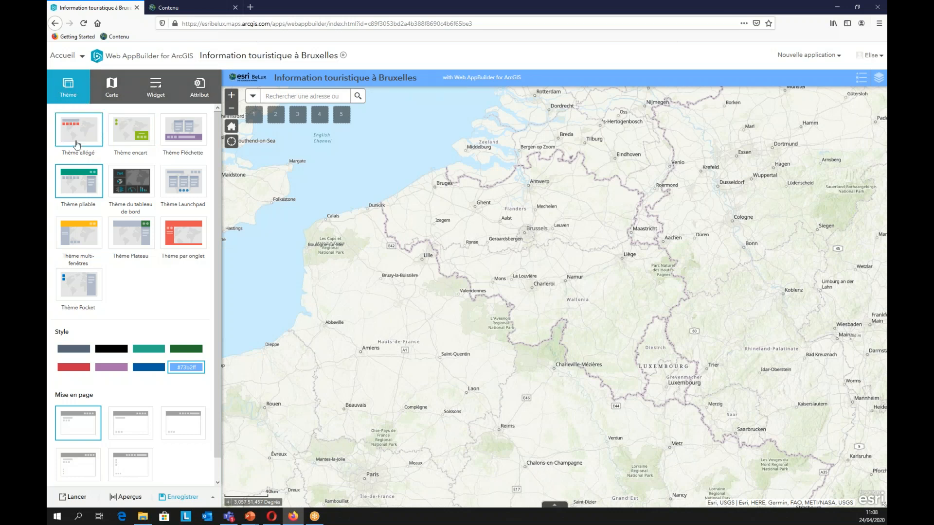
- Try the Tableau de bord, Launchpad and Encart themes on the app
click(129, 194)
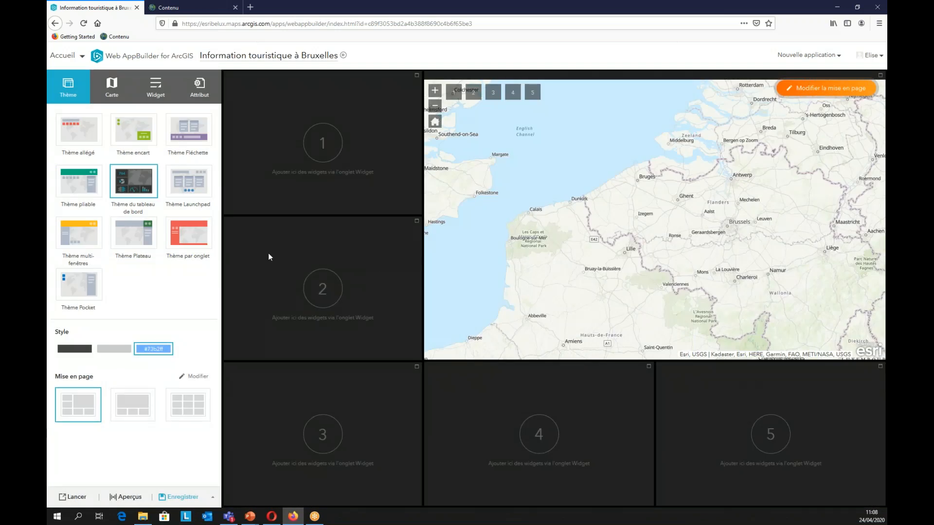
click(188, 182)
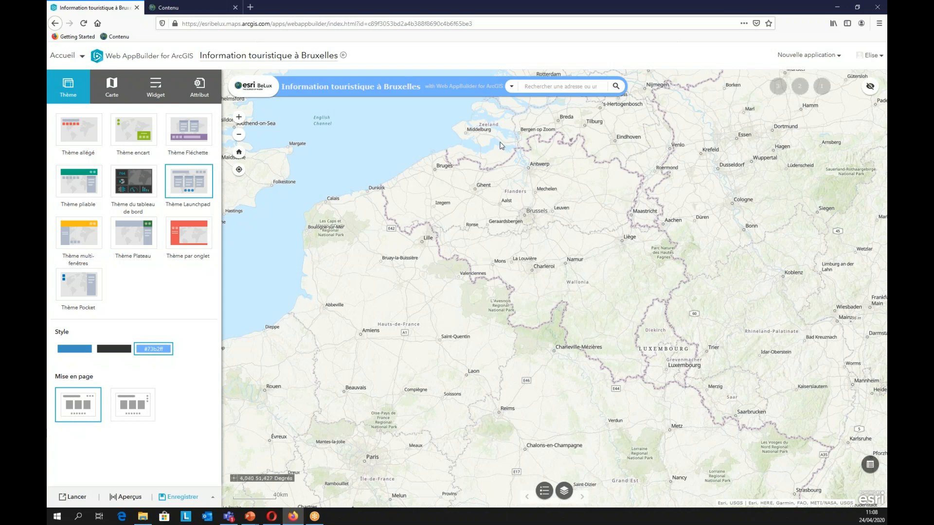
click(144, 133)
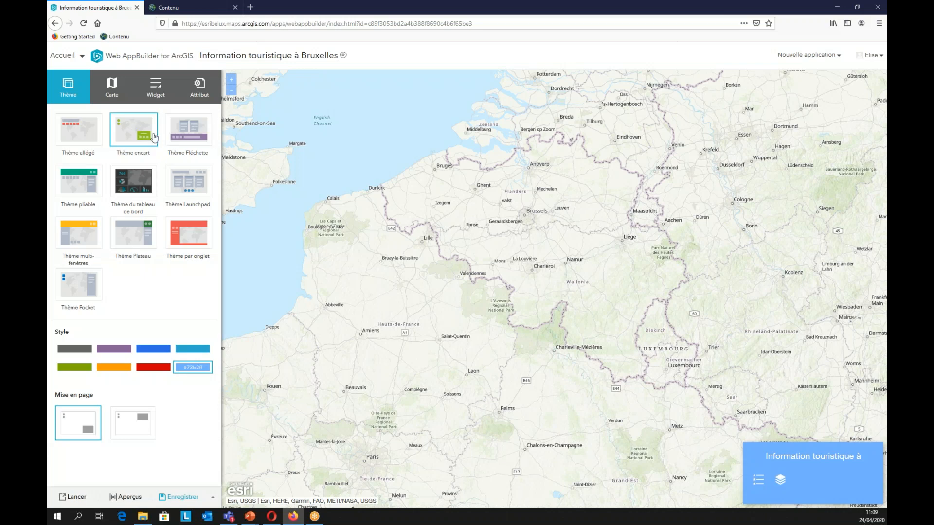
- Apply the Fléchette theme and set its style to the preset turquoise-blue colour, leaving the custom colour palette unused
click(203, 135)
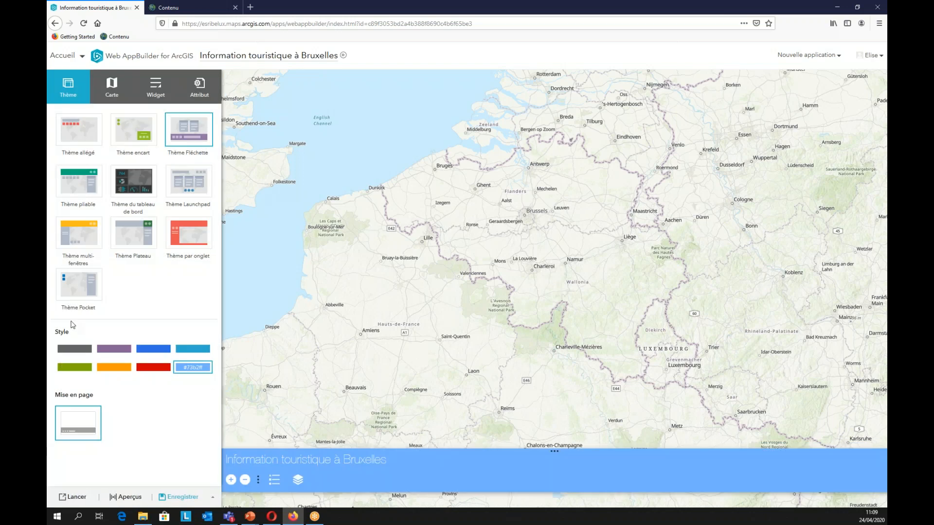
click(197, 368)
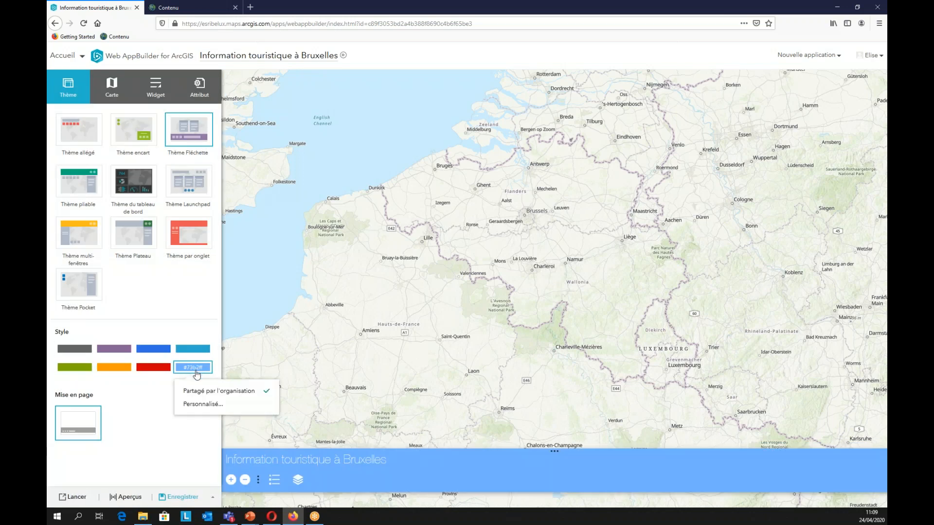
click(216, 407)
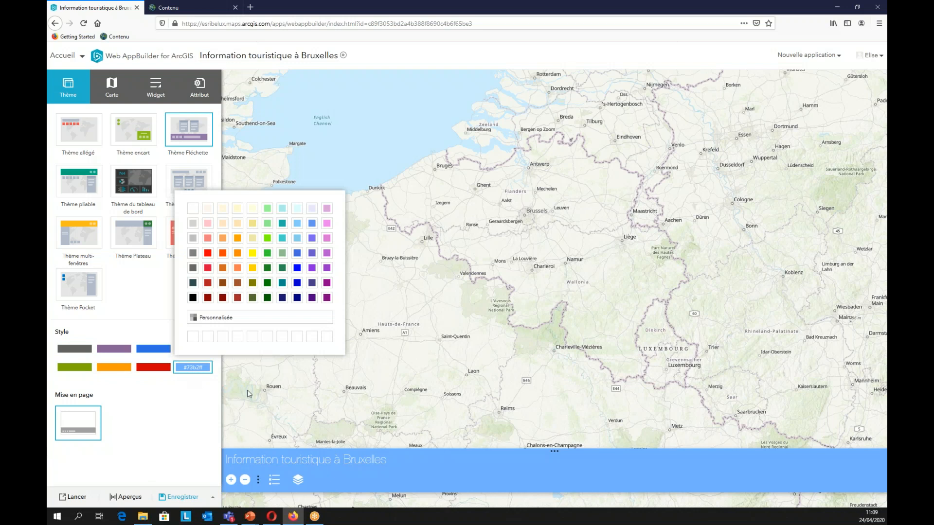
click(178, 410)
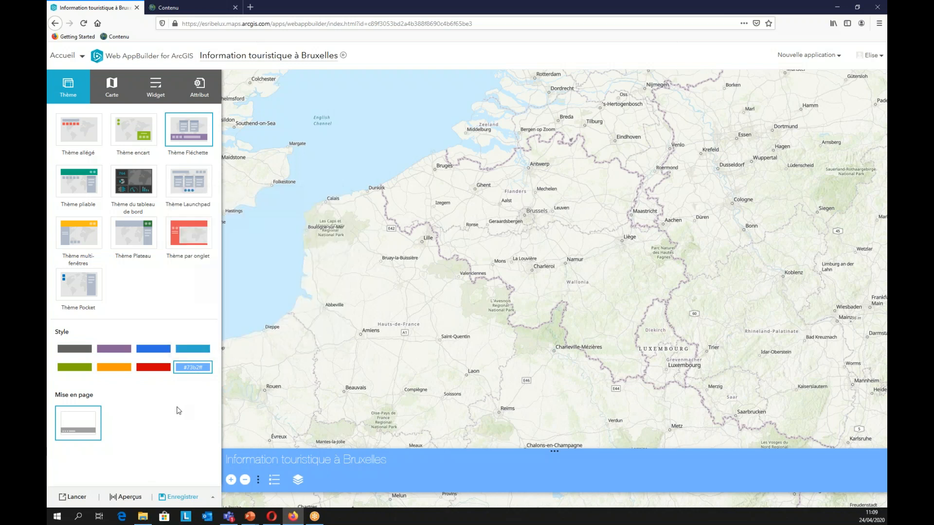
click(193, 349)
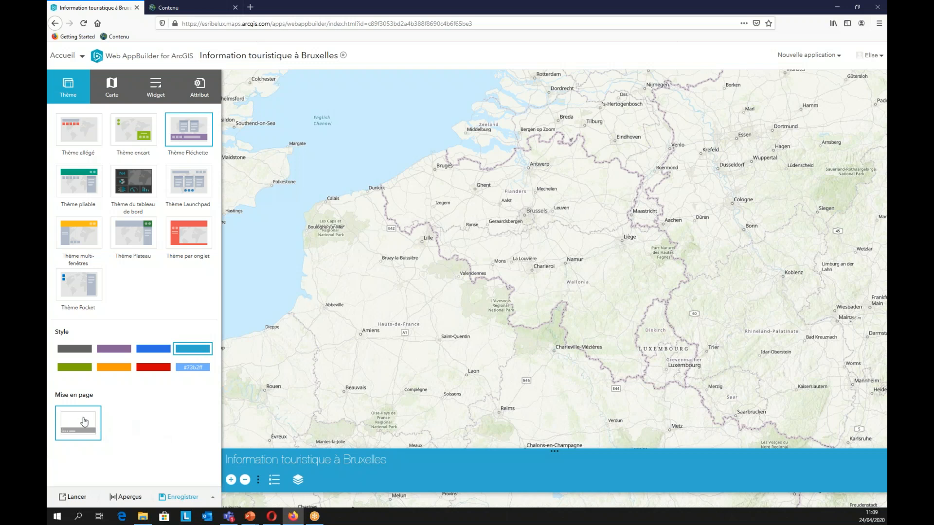
- Go to the app's map settings, open the current web map for editing and close the editor without changes
click(115, 89)
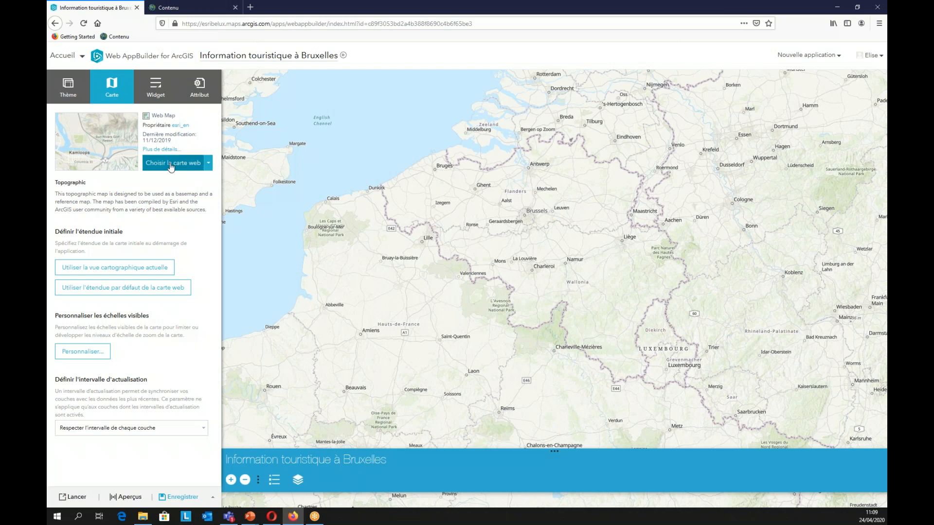
click(209, 164)
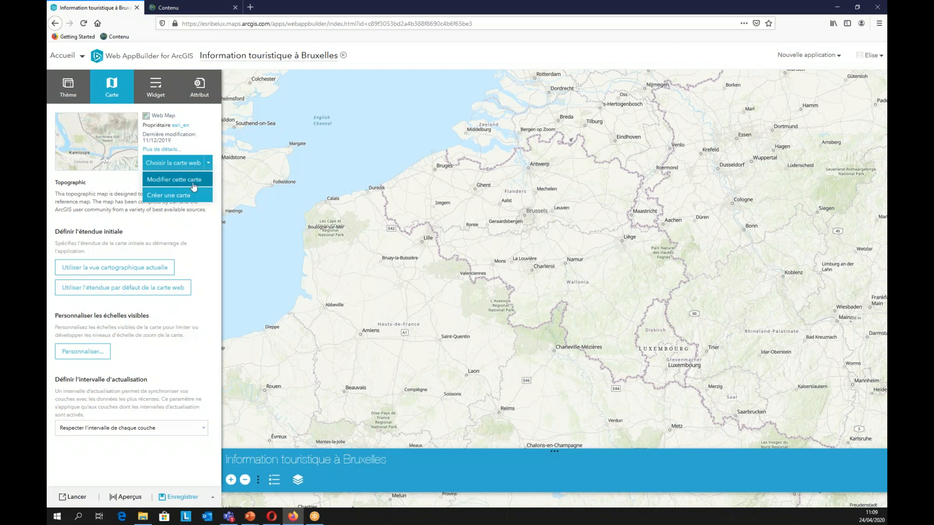
click(194, 186)
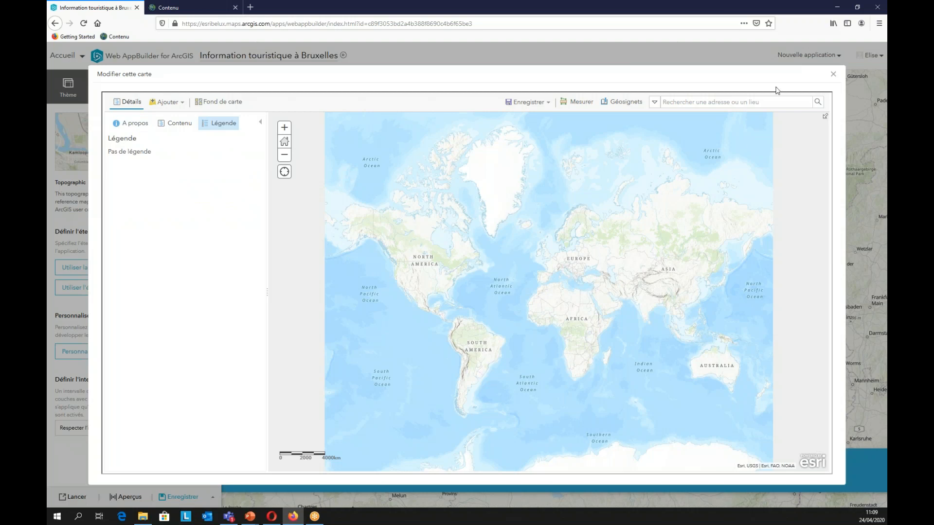
click(833, 75)
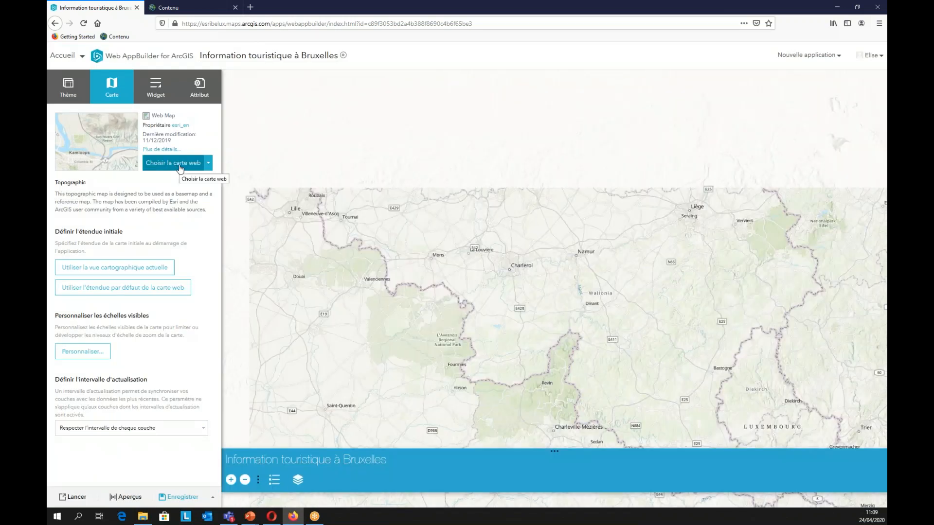
- Choose the "Information touristique Bruxelles" web map for the app and set a wider view of Brussels as its initial extent
click(182, 166)
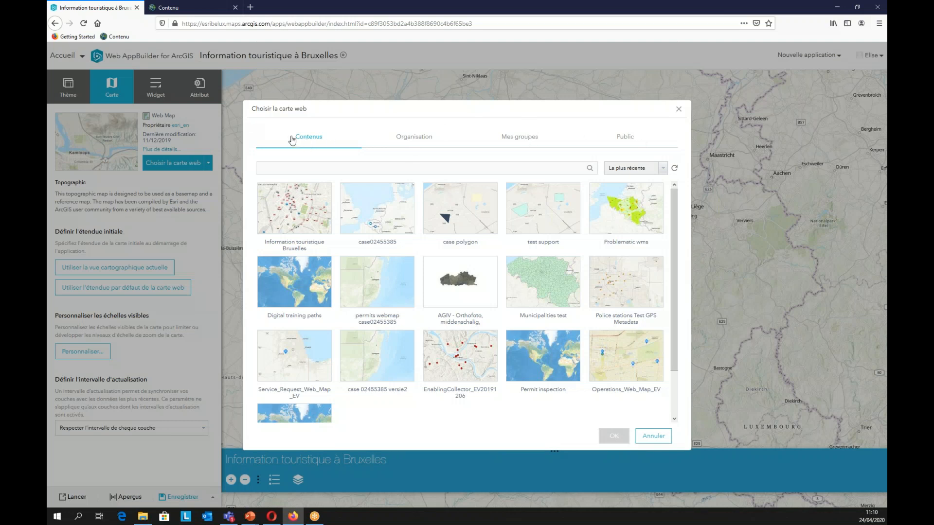
click(295, 214)
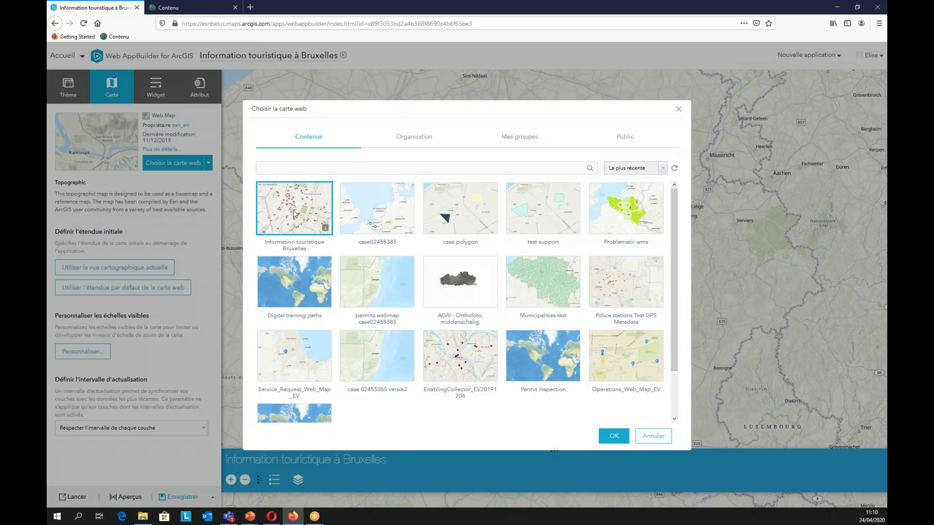
click(613, 439)
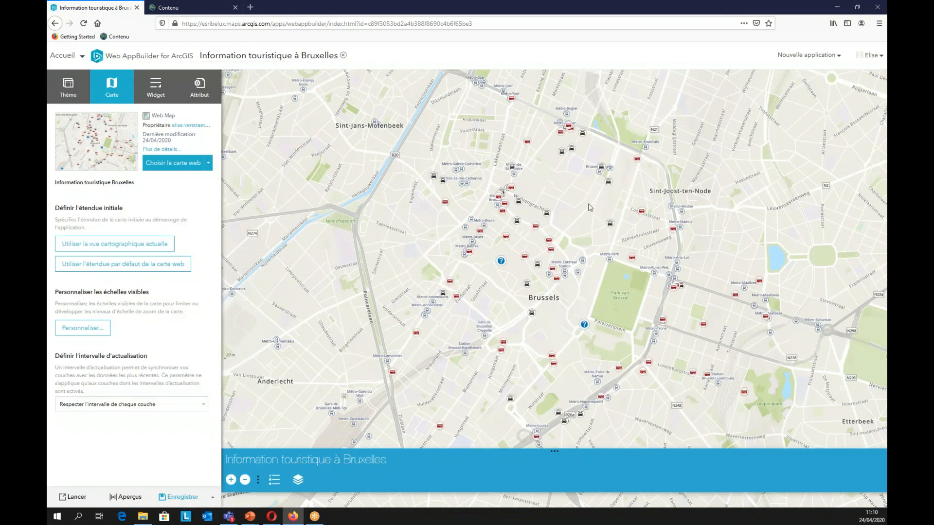
scroll(590, 207, up, 2)
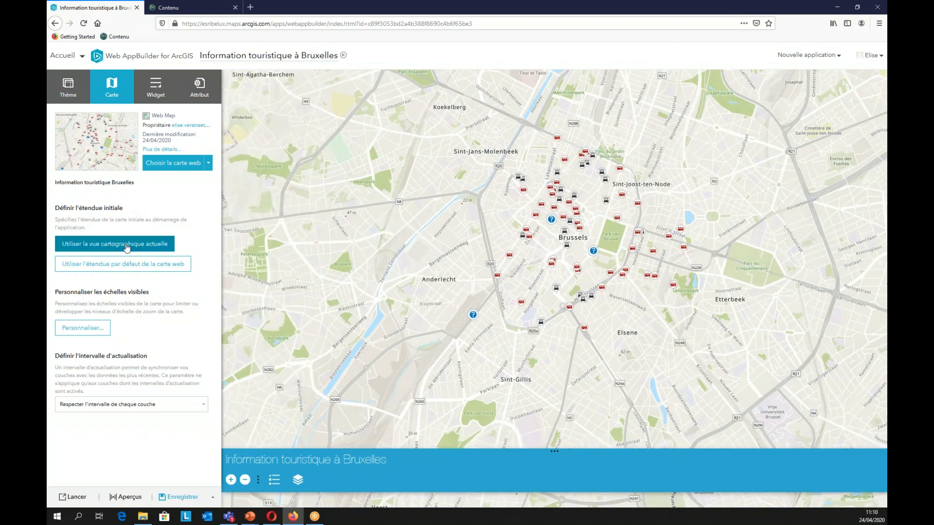
click(126, 246)
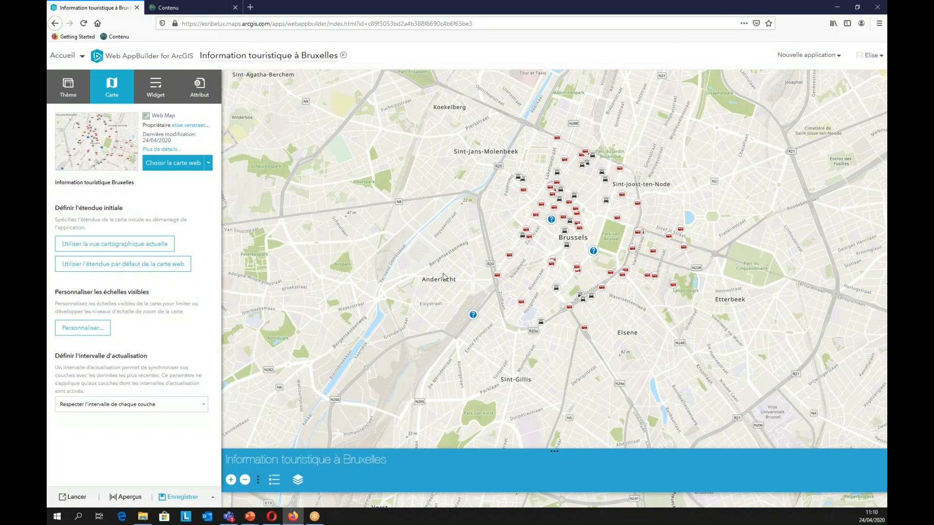
- Go to the app's widget settings and review the widgets managed by the Fléchette controller
click(161, 88)
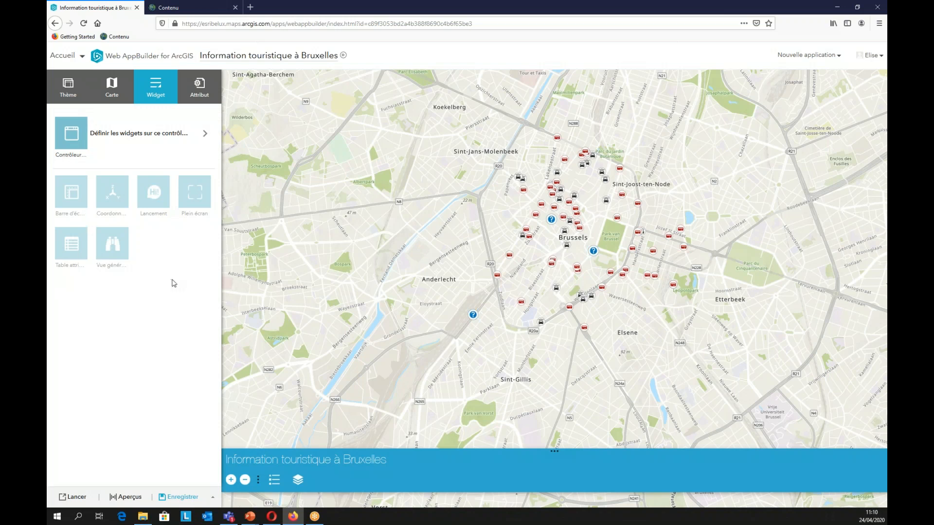
mouse_move(83, 142)
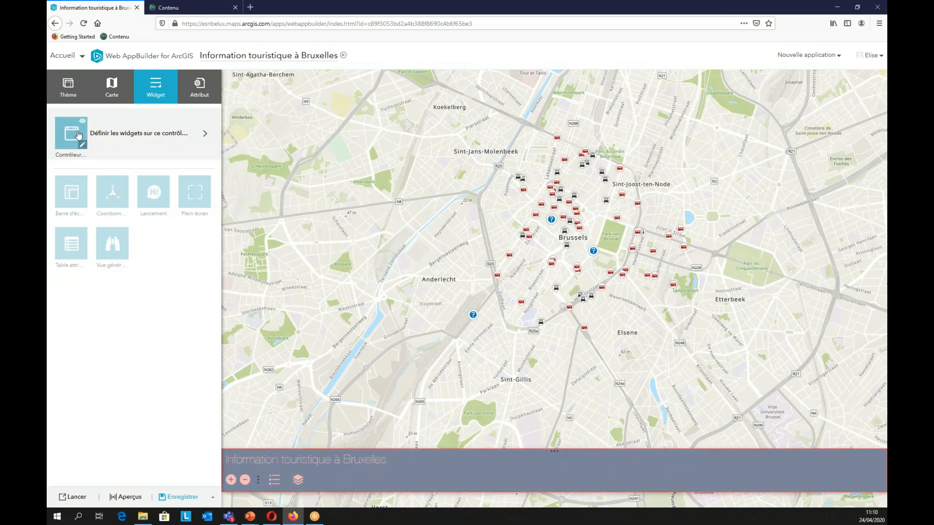
click(152, 142)
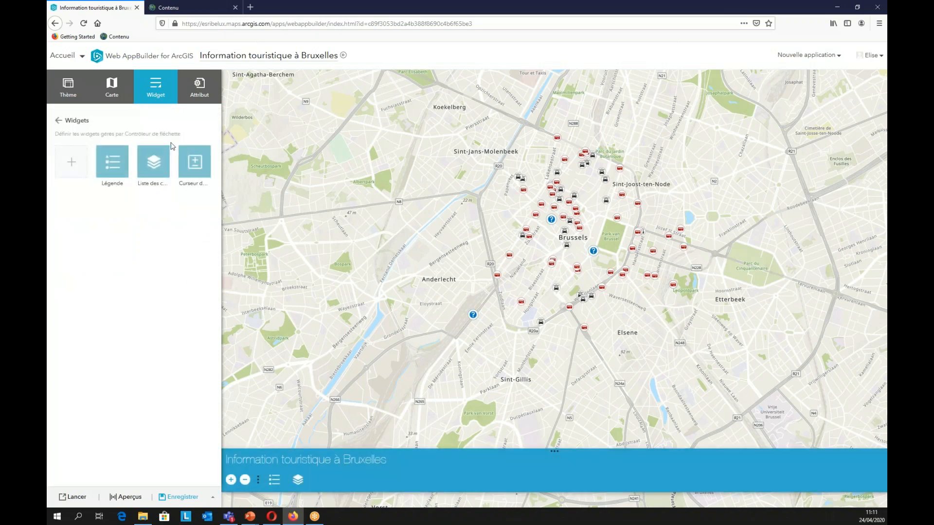
click(78, 123)
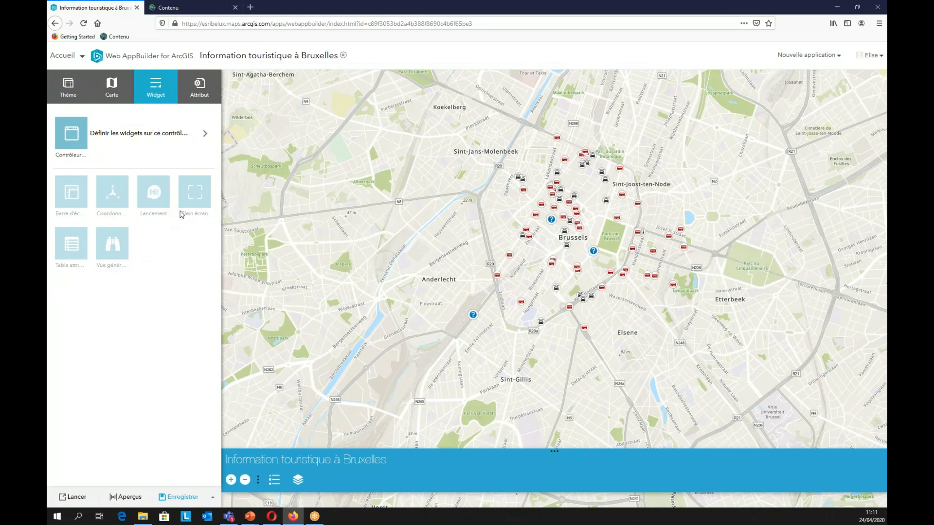
- Enable the Plein écran widget and test it by entering and leaving full-screen mode
click(206, 181)
click(877, 439)
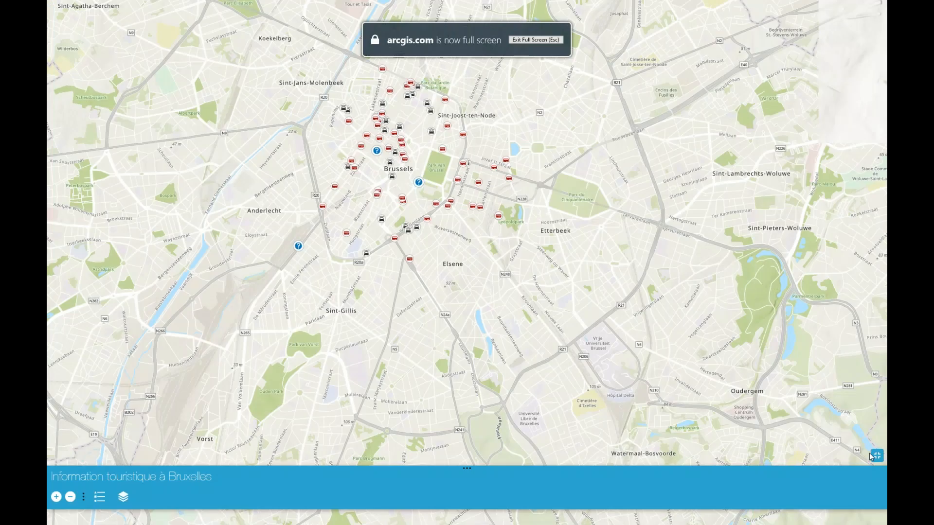
click(871, 456)
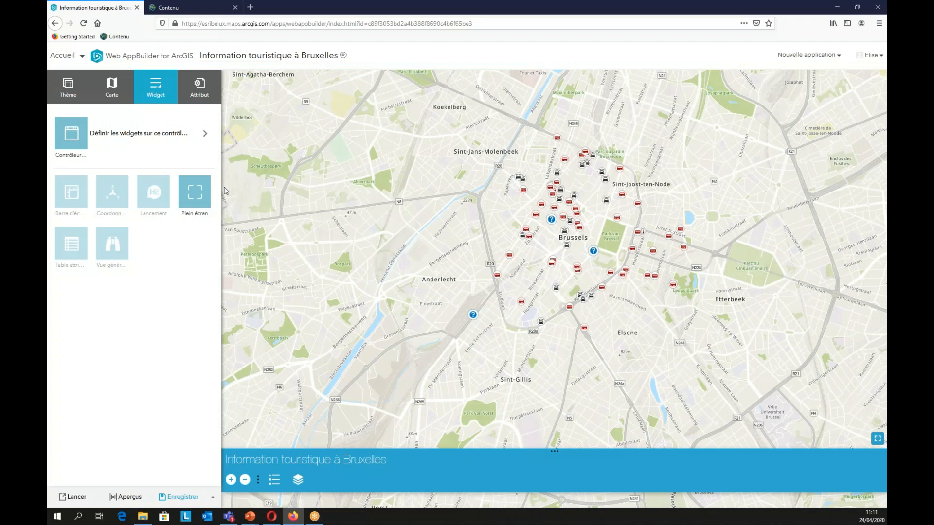
- Enable the coordinates widget to preview it on the map and disable it again
click(124, 179)
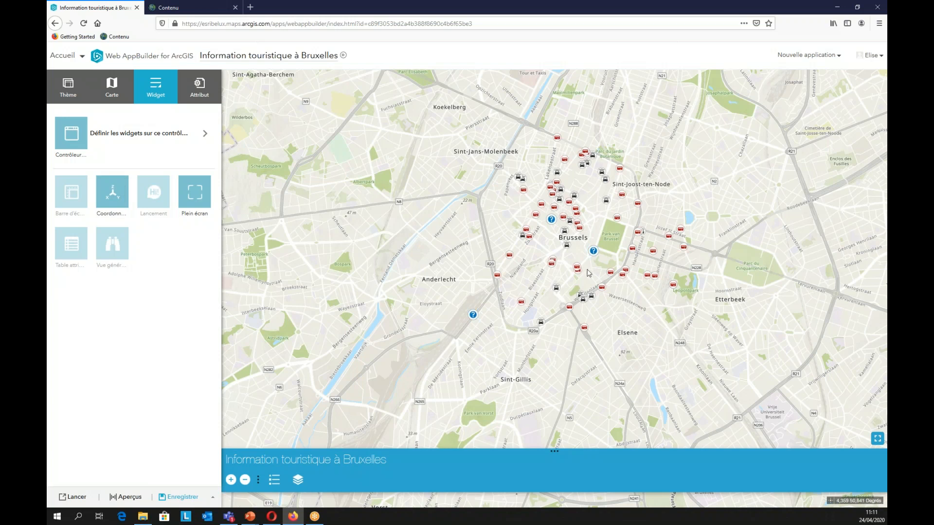
mouse_move(123, 202)
click(124, 182)
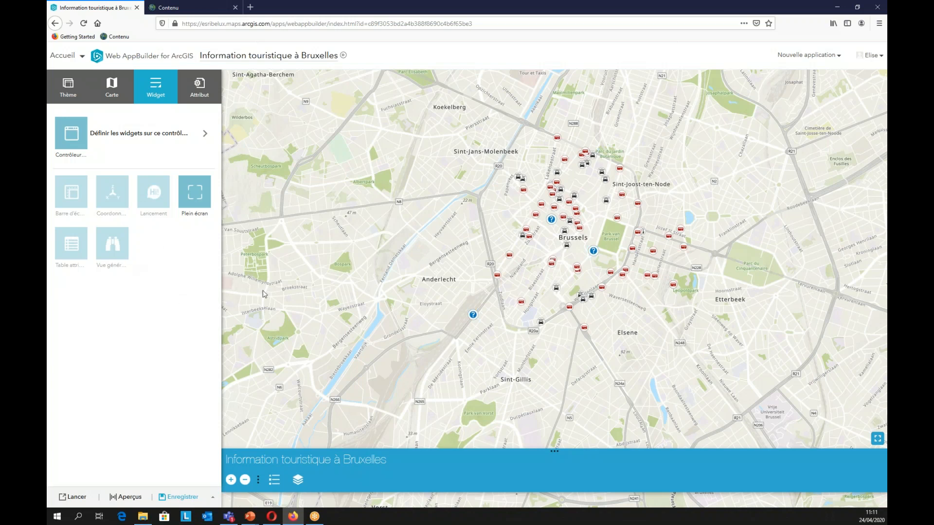
- Try out the Lancement widget: dismiss its splash screen, inspect its configuration, cancel, and disable the widget
mouse_move(156, 196)
click(165, 181)
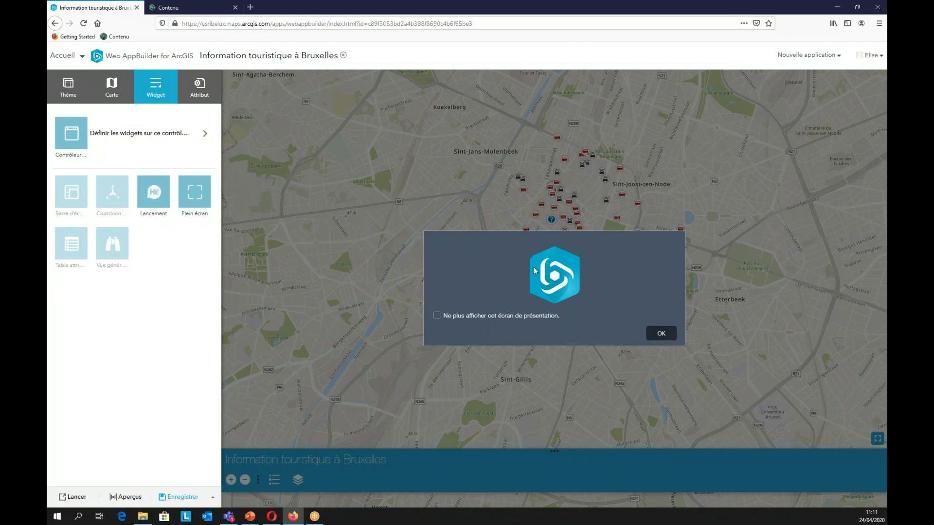
click(662, 333)
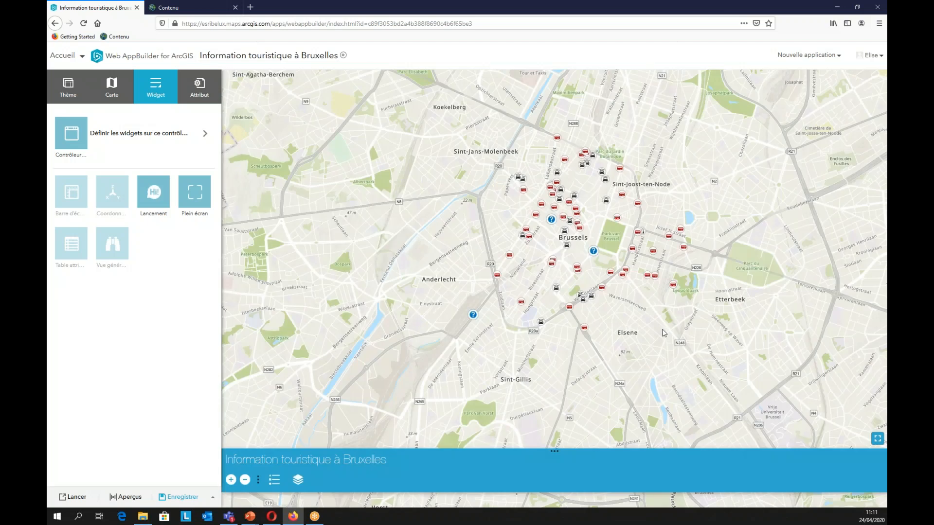
mouse_move(162, 202)
click(165, 203)
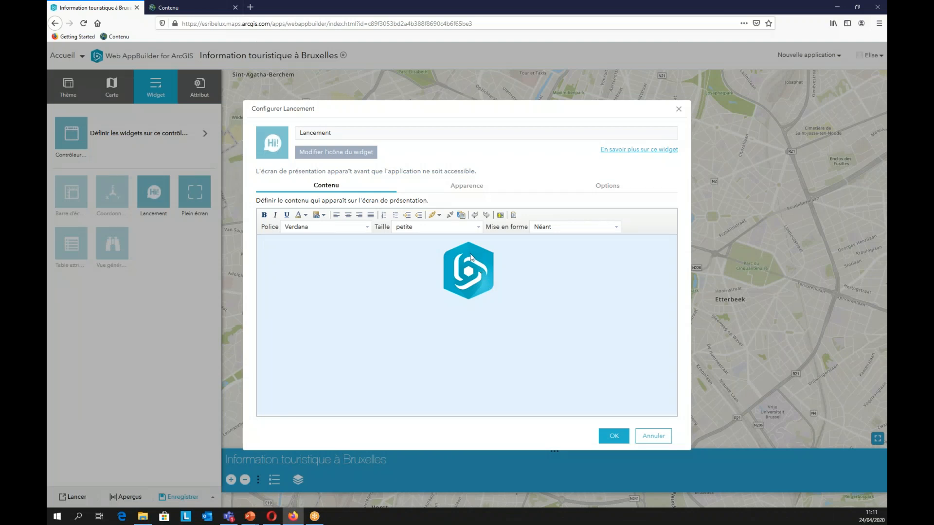
click(661, 437)
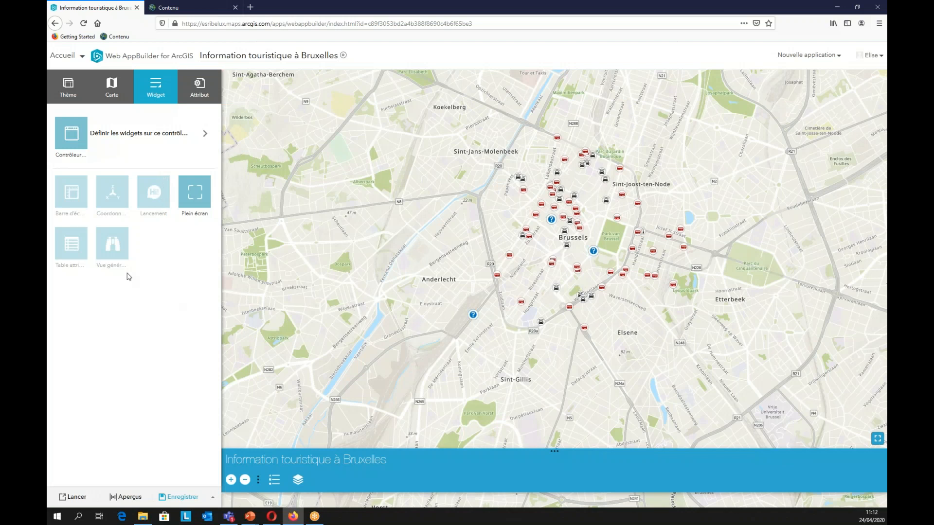
- Enable the Vue générale widget, opened at startup with the Ouvrir Street Map display, and test moving the map from the overview
click(124, 232)
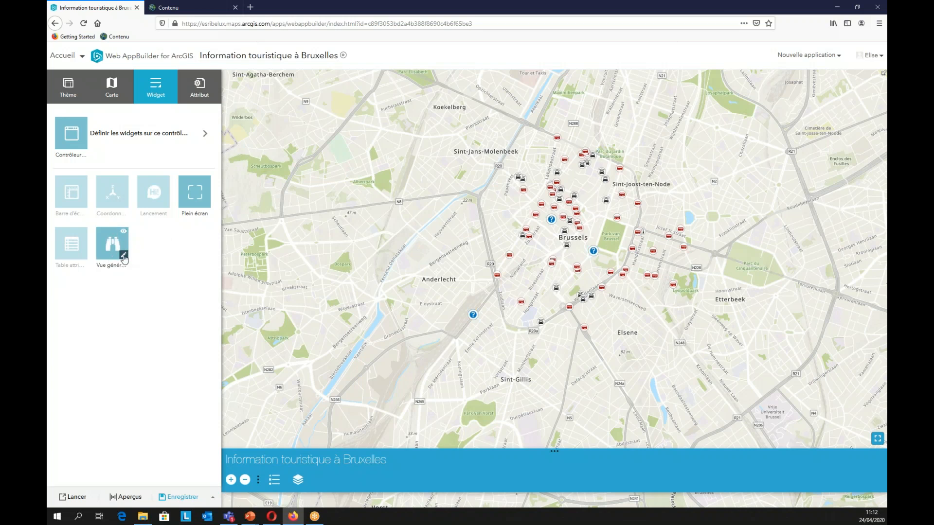
click(123, 256)
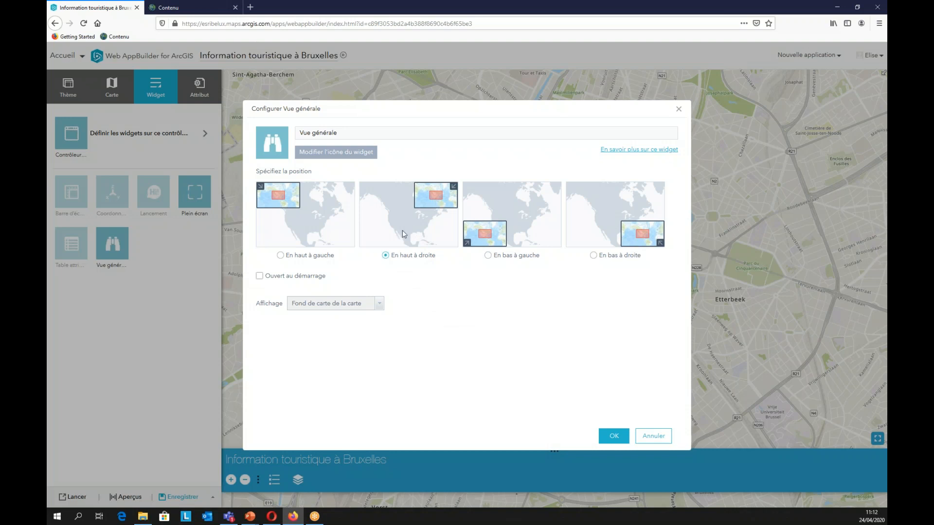
click(261, 282)
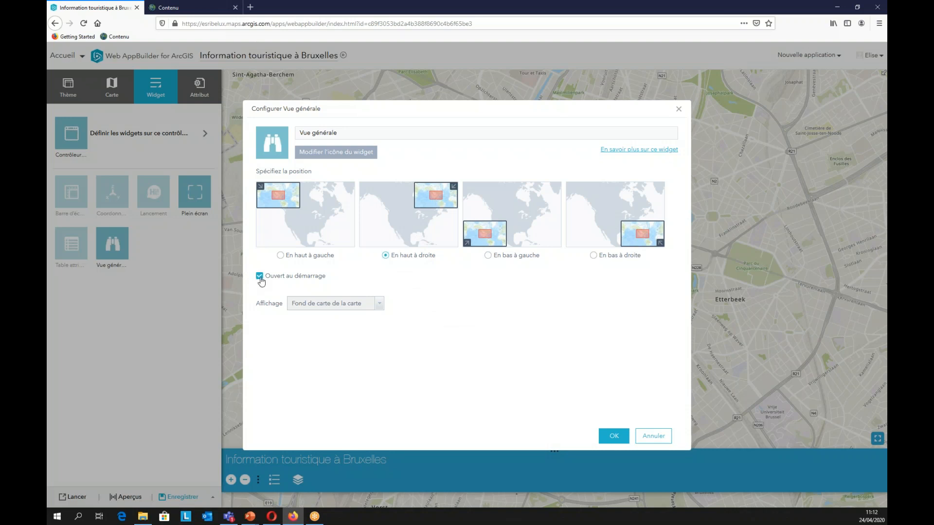
click(380, 307)
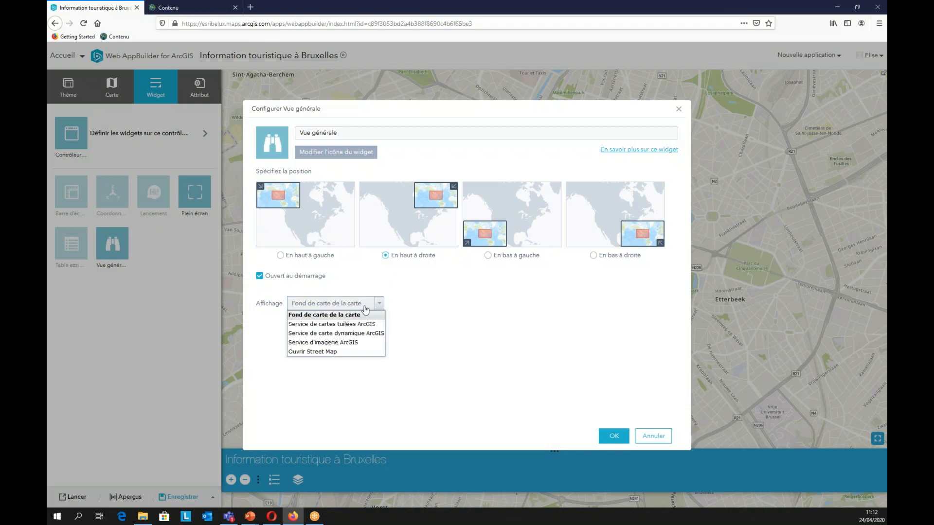
click(327, 352)
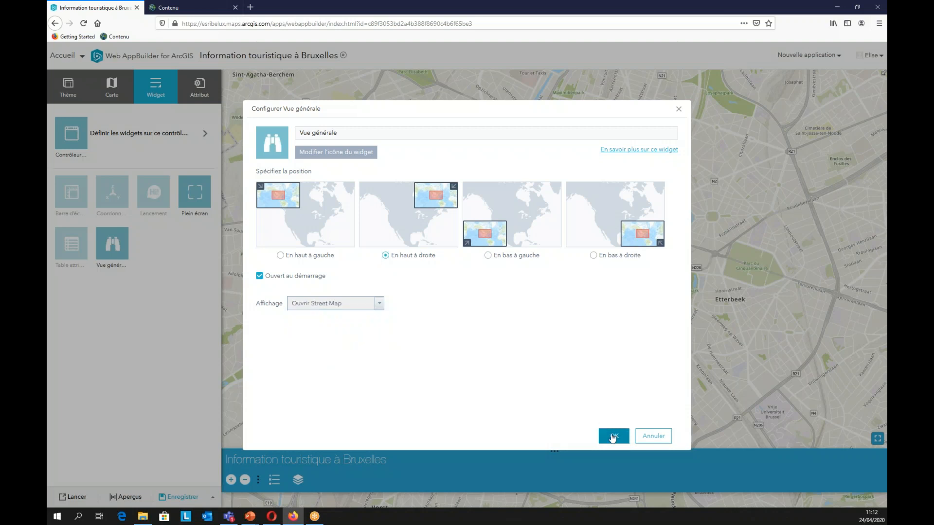
click(613, 437)
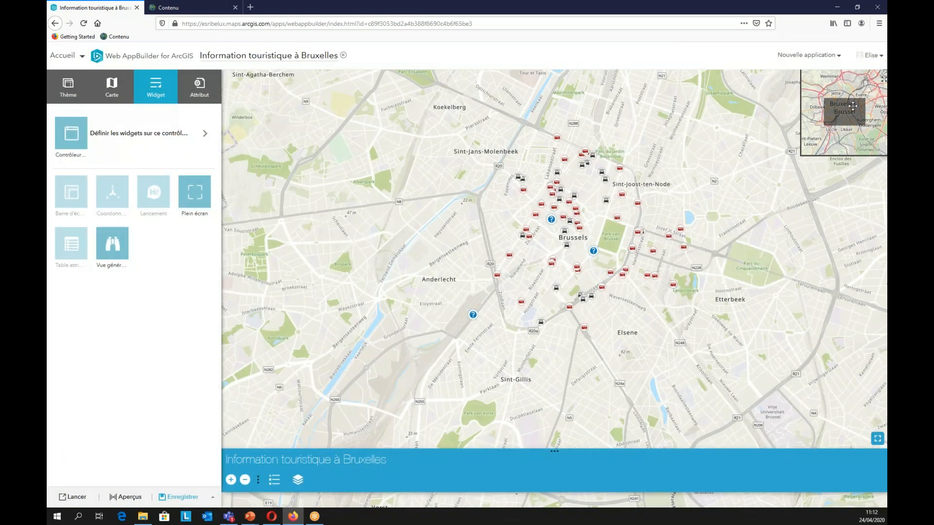
drag(841, 113, 847, 134)
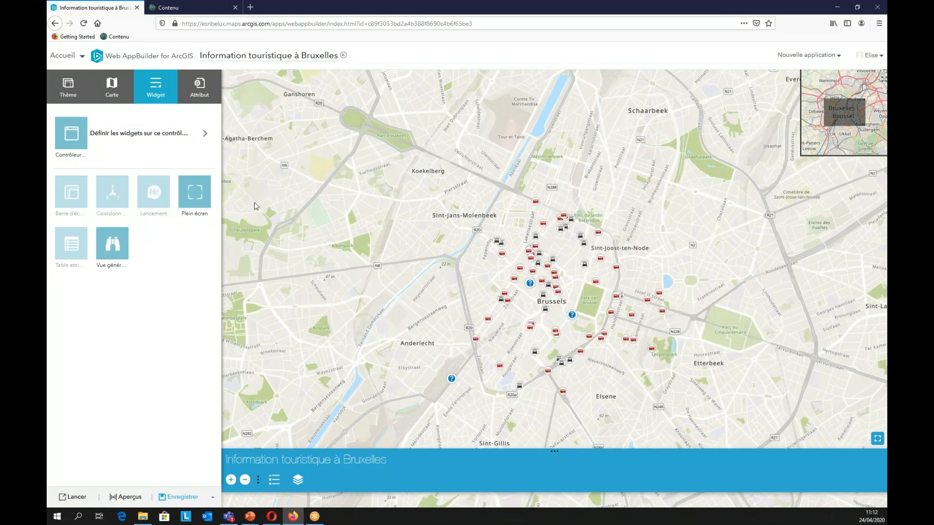
- Test the zoom slider widget by zooming in and out, and remove it from the Fléchette controller's widgets
click(152, 136)
mouse_move(196, 174)
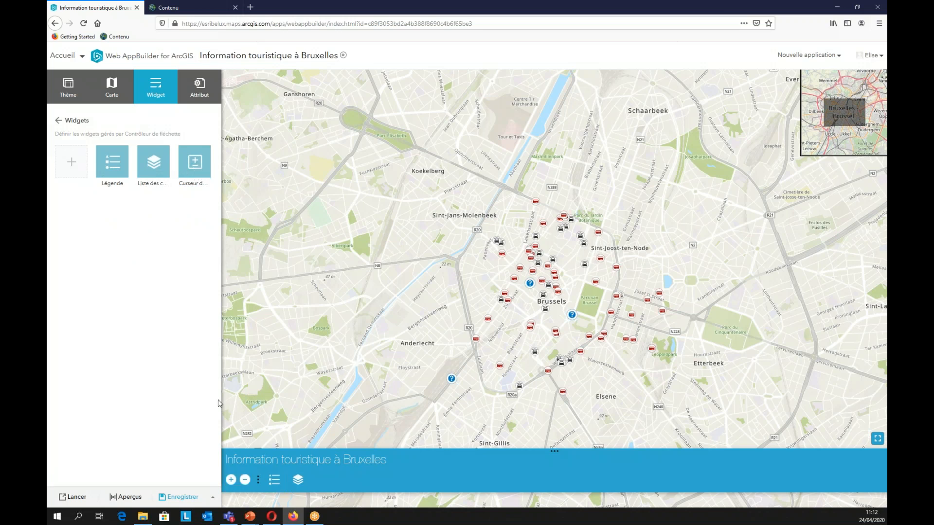
click(231, 480)
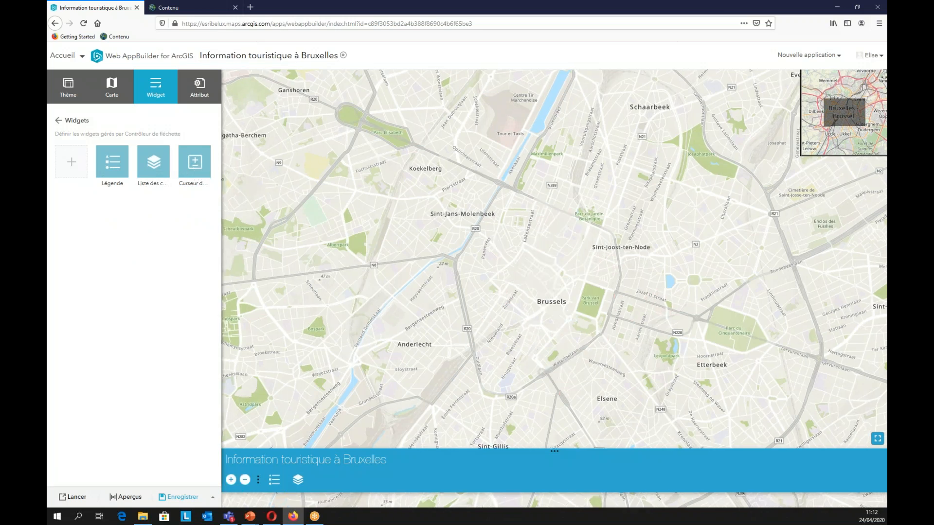
click(245, 480)
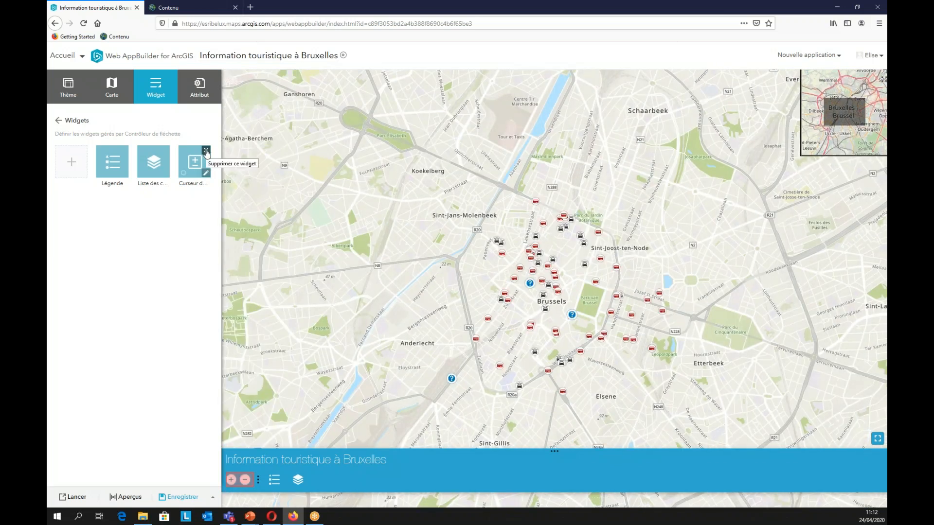
click(206, 152)
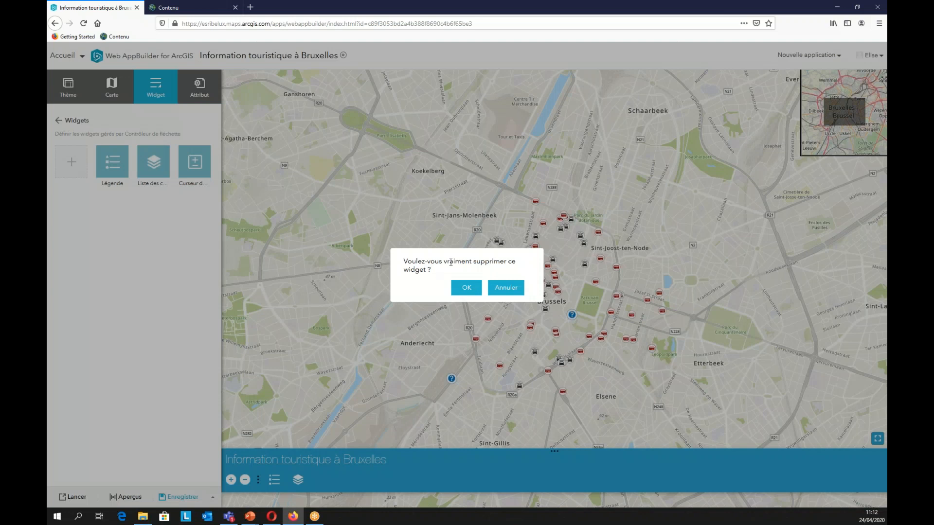
click(471, 287)
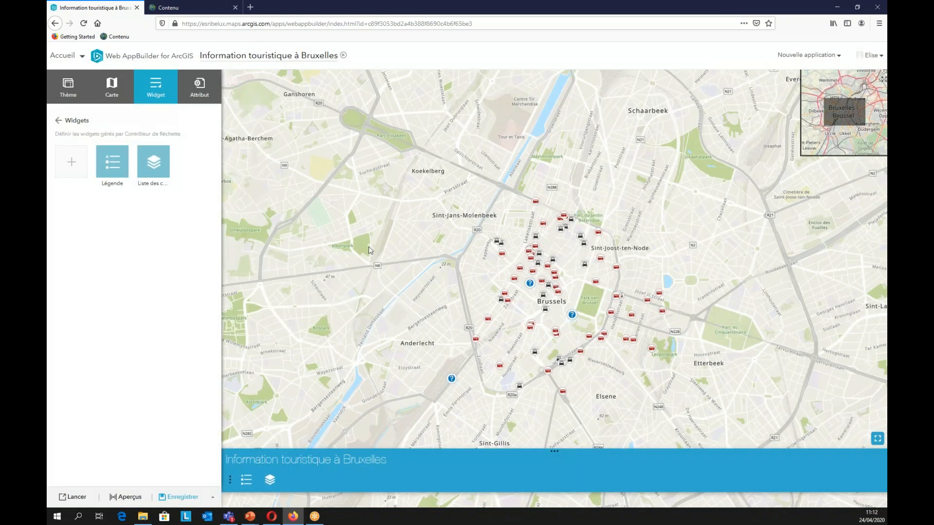
- Preview the Légende widget, set it to open at startup, and close its panel
click(245, 481)
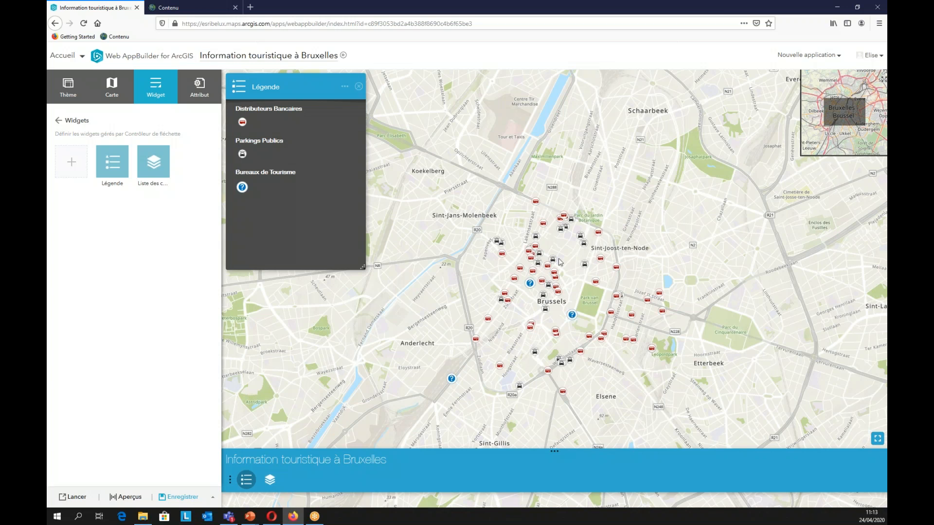
mouse_move(101, 176)
click(359, 87)
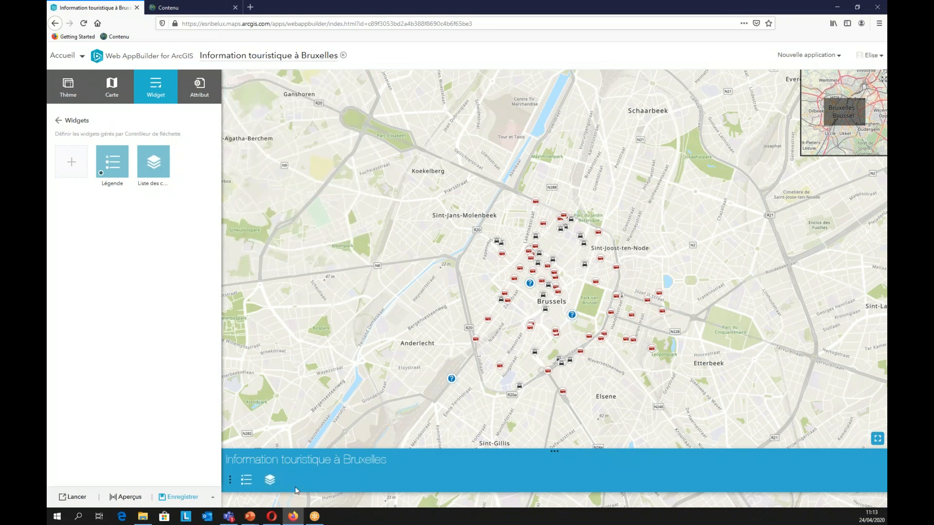
- Test the Liste des couches widget by hiding and showing the Distributeurs Bancaires layer, and close its panel
click(270, 480)
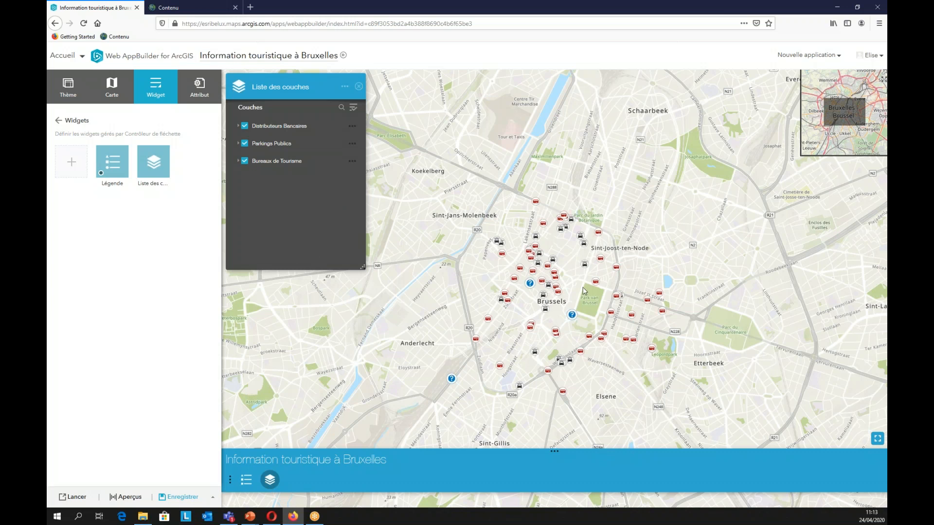
drag(584, 291, 573, 244)
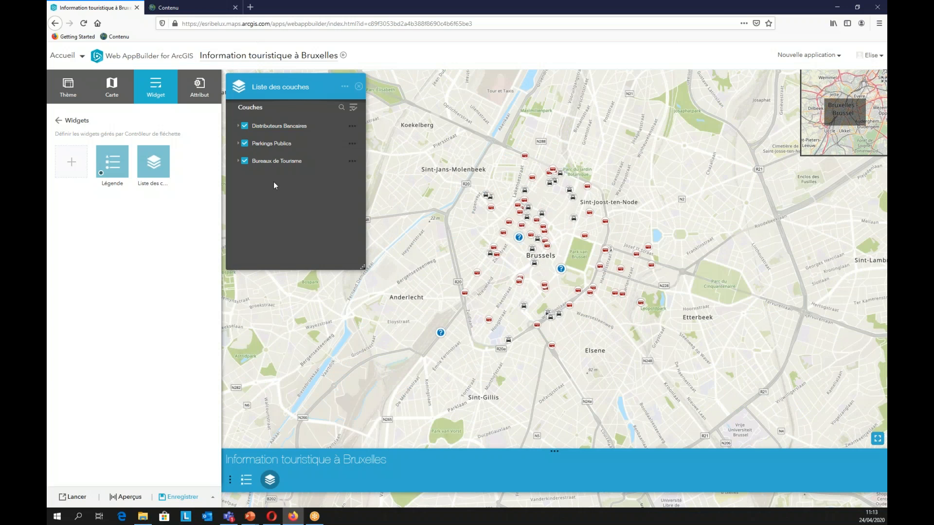
click(244, 126)
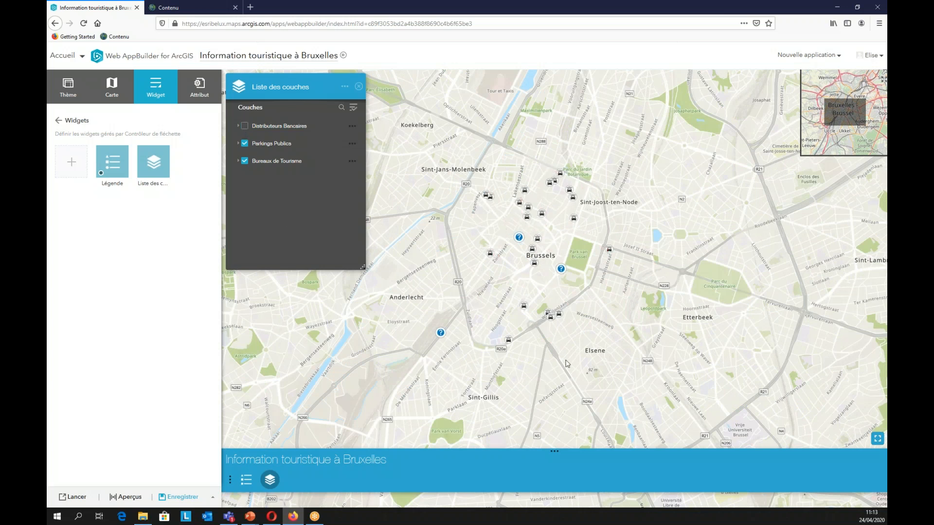
click(244, 127)
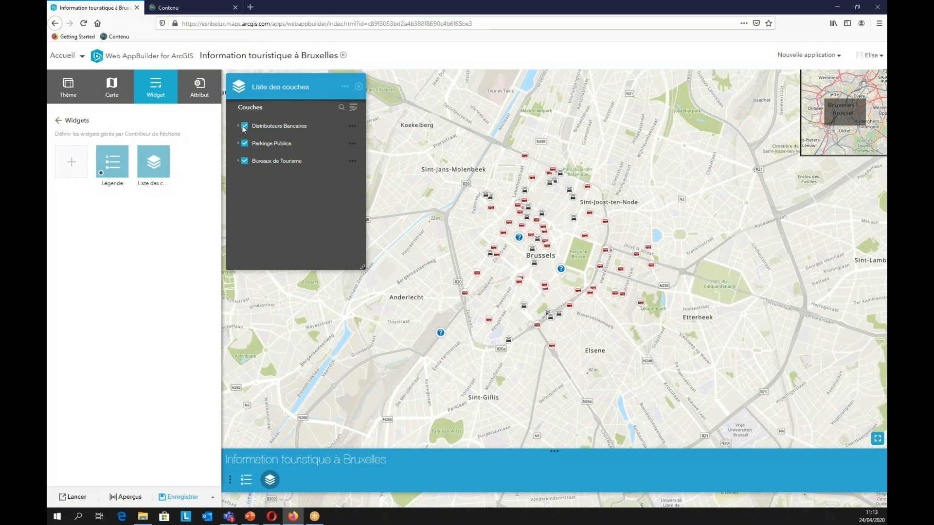
click(359, 88)
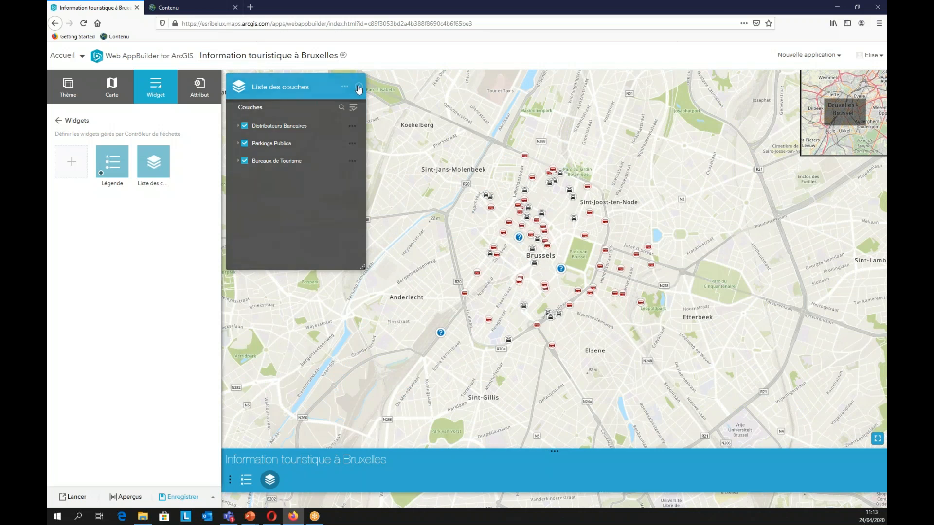
- Add the Bibliothèque de fonds de carte widget to the controller, always synchronised with the organisation's basemap gallery
click(72, 162)
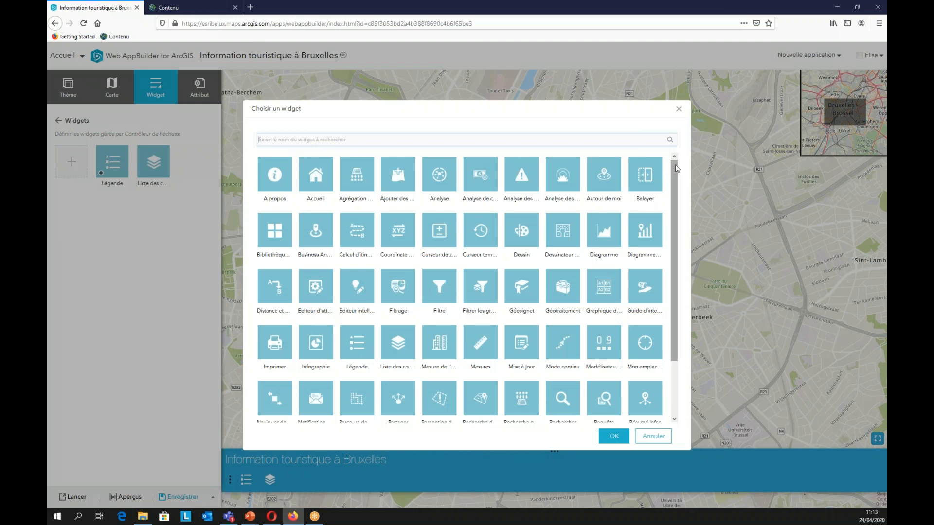
scroll(675, 170, down, 1)
scroll(670, 180, down, 1)
scroll(668, 194, up, 2)
scroll(670, 184, down, 2)
scroll(672, 176, up, 2)
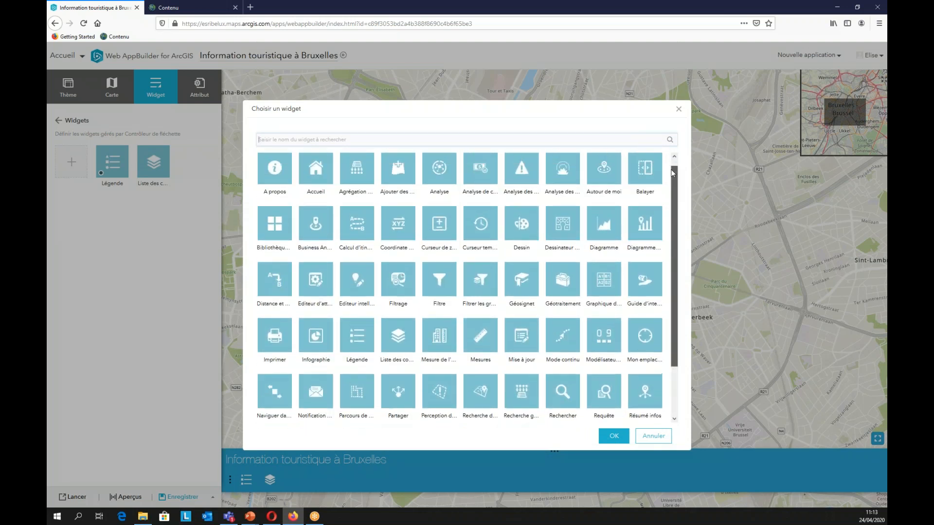
drag(672, 173, 674, 167)
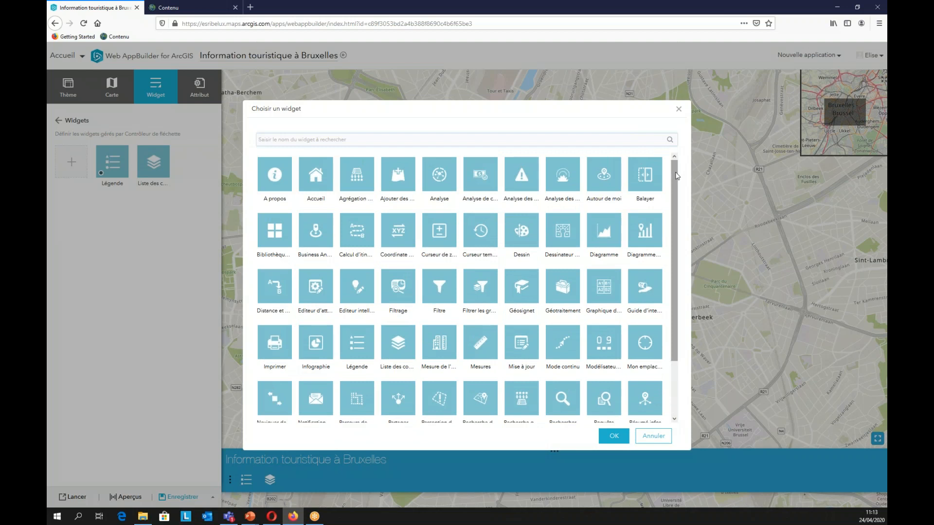
click(275, 232)
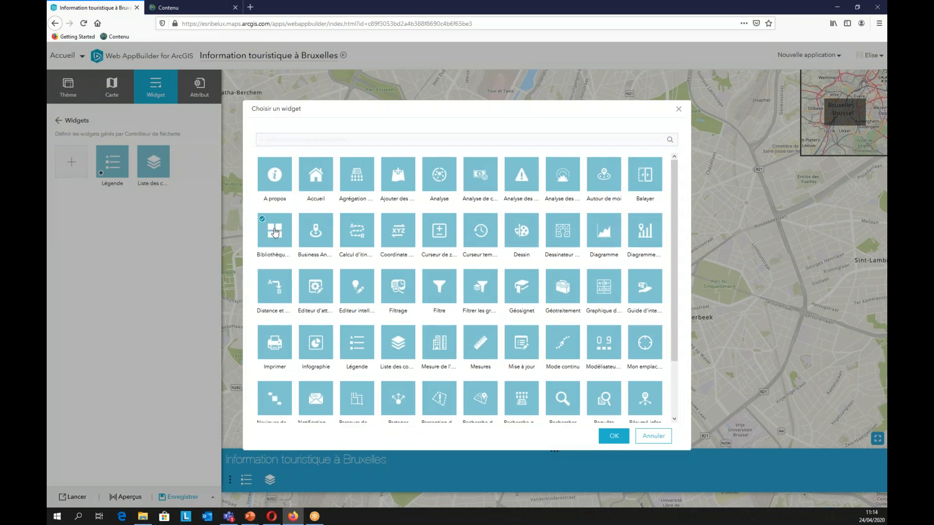
click(614, 436)
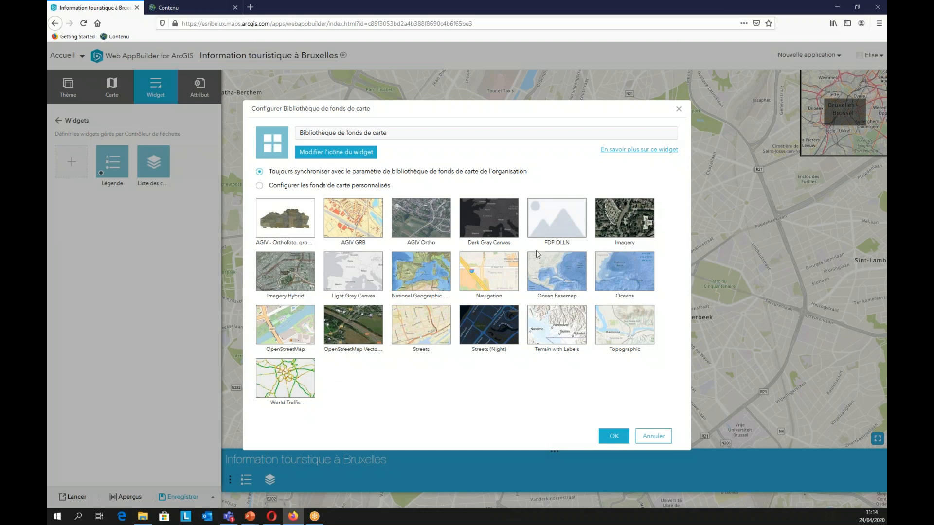
click(614, 435)
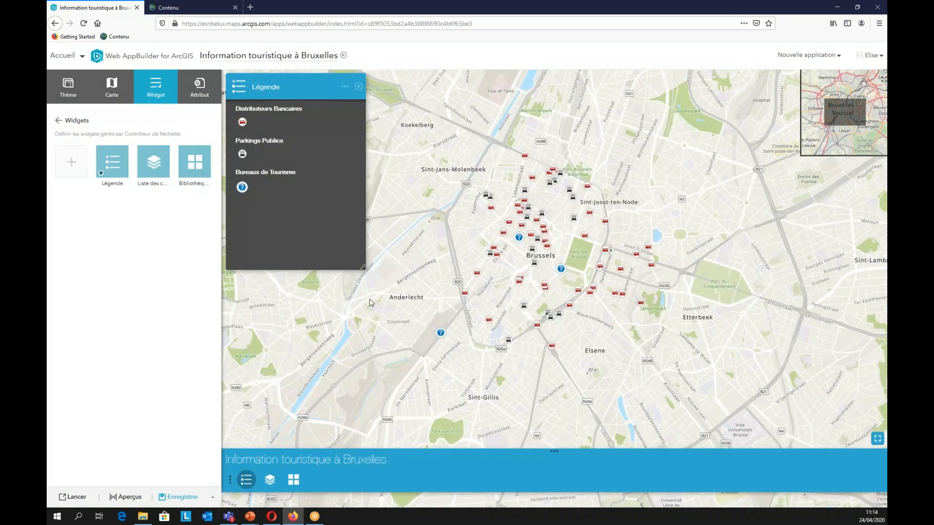
- Close the legend and test the basemap gallery by applying the Imagery and Topographic basemaps to the map
click(359, 89)
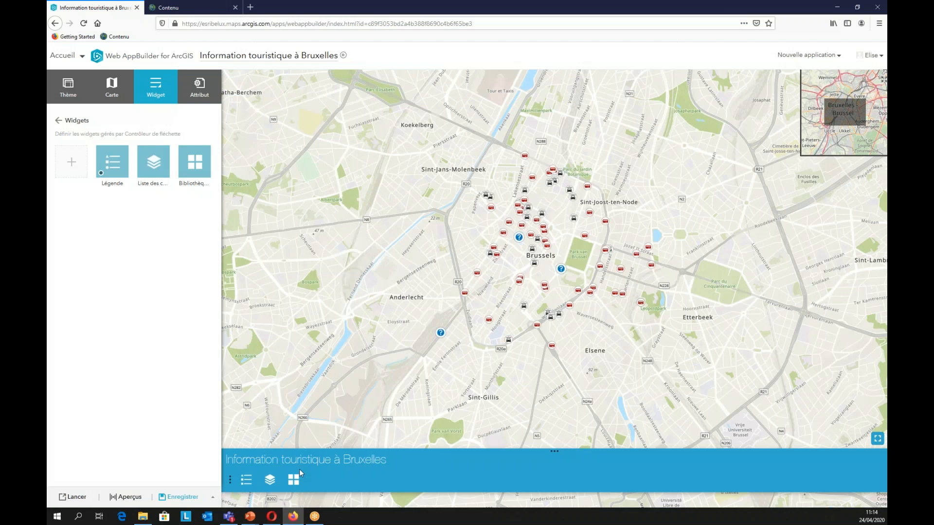
click(293, 480)
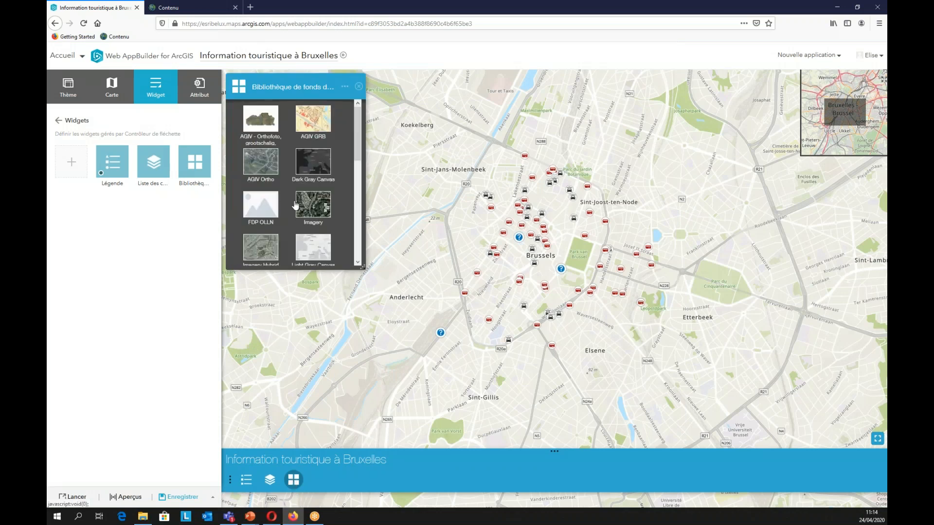
click(314, 210)
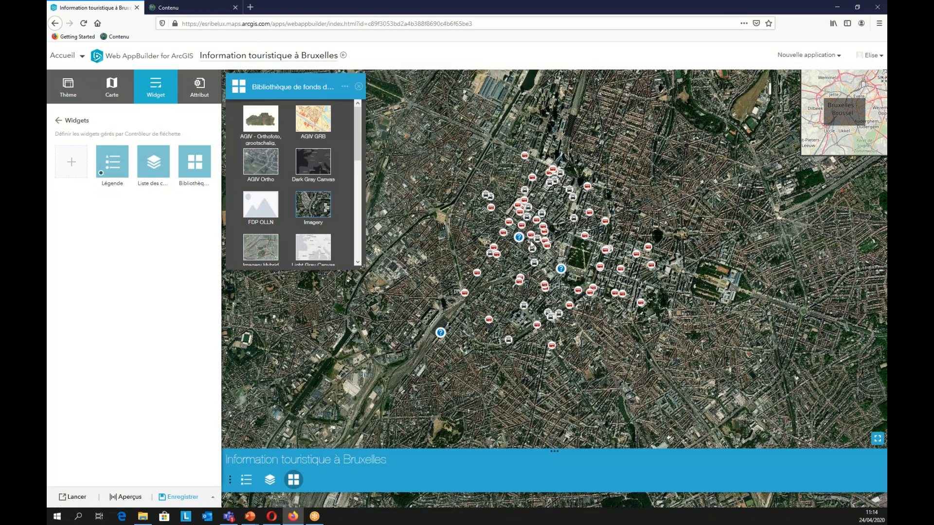
scroll(542, 245, up, 5)
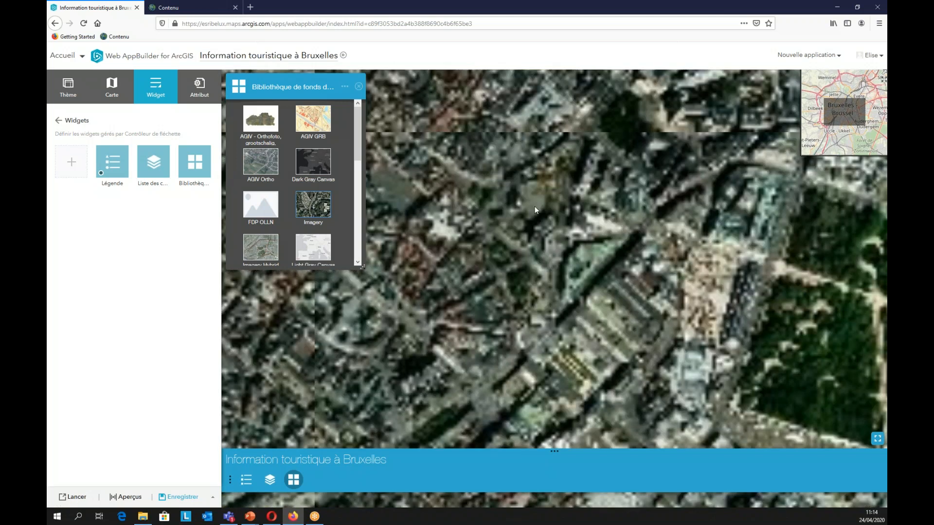
scroll(570, 253, down, 5)
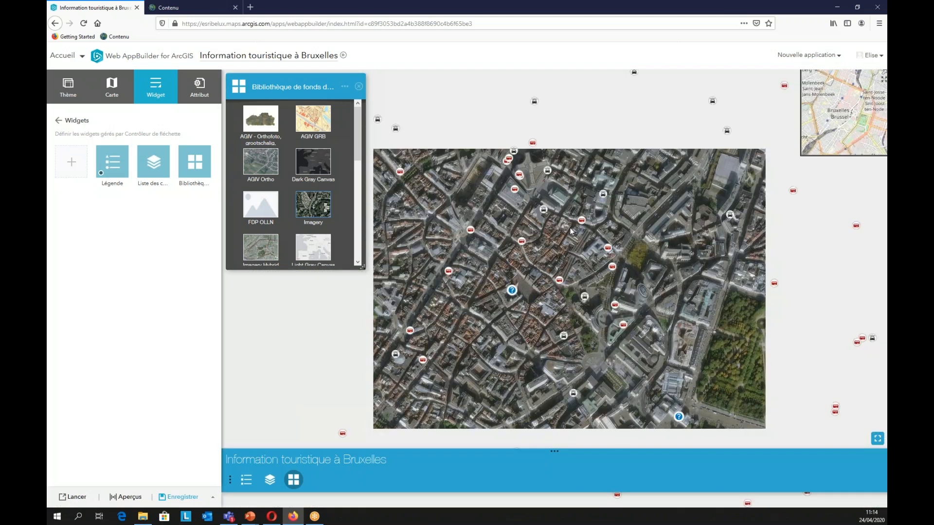
scroll(346, 241, down, 5)
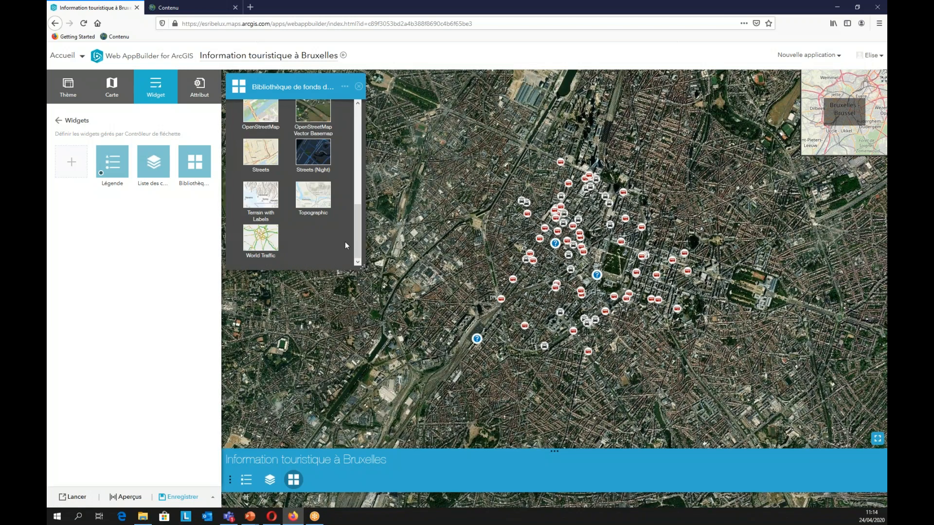
click(319, 201)
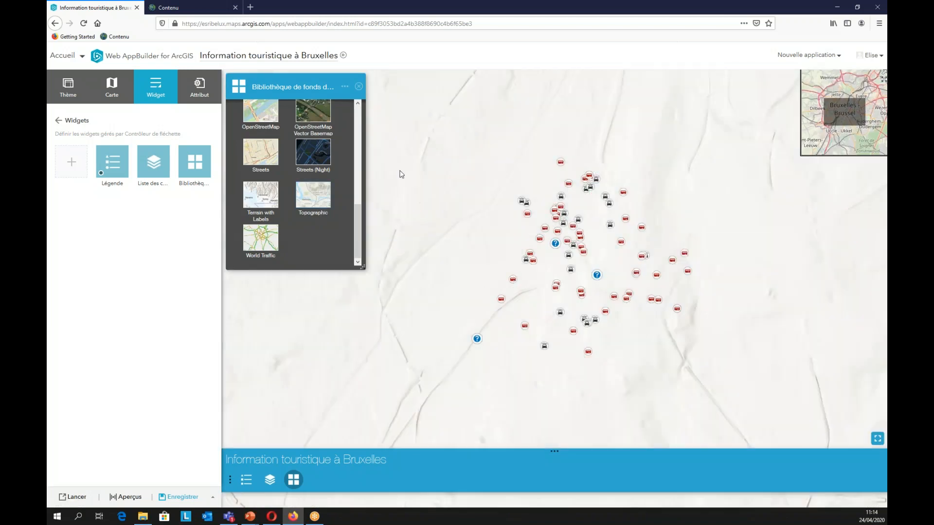
click(360, 88)
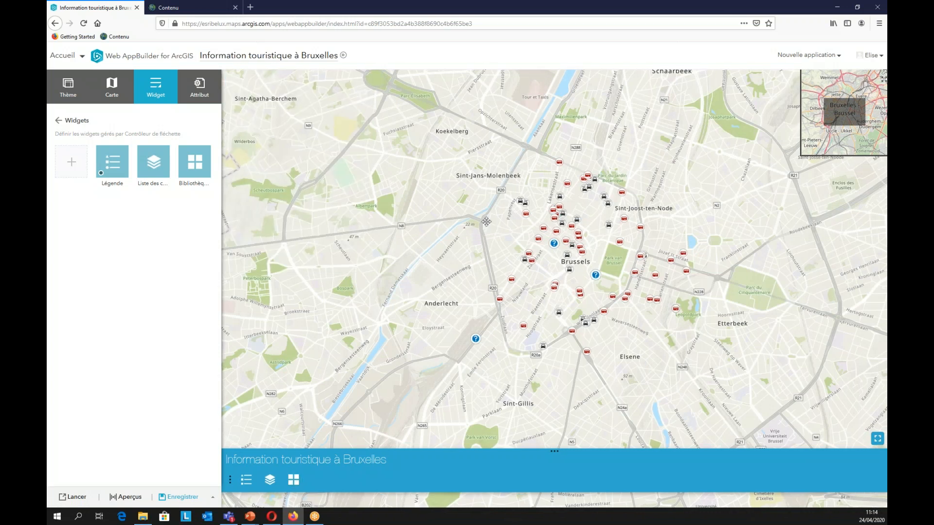
- Add the Filtre widget to the controller and create a new filter on the Parkings Publics layer
drag(486, 222, 448, 188)
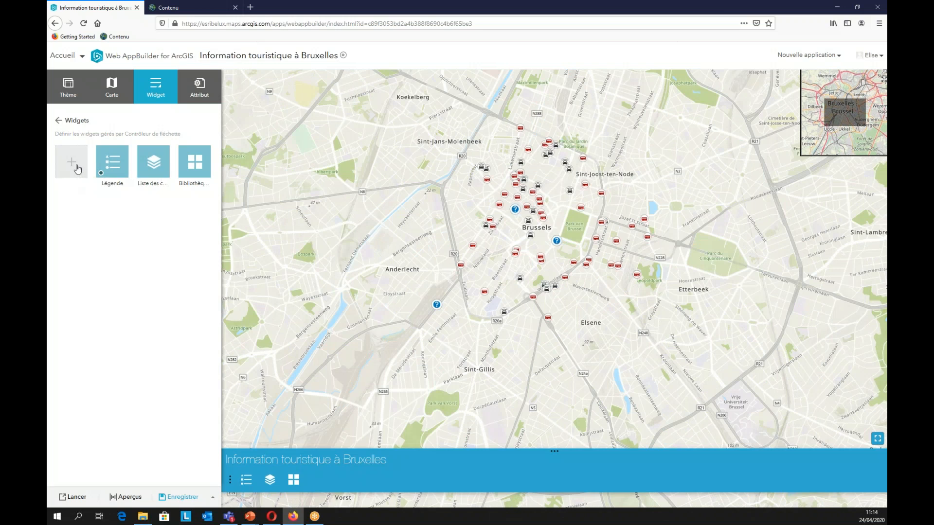
click(77, 169)
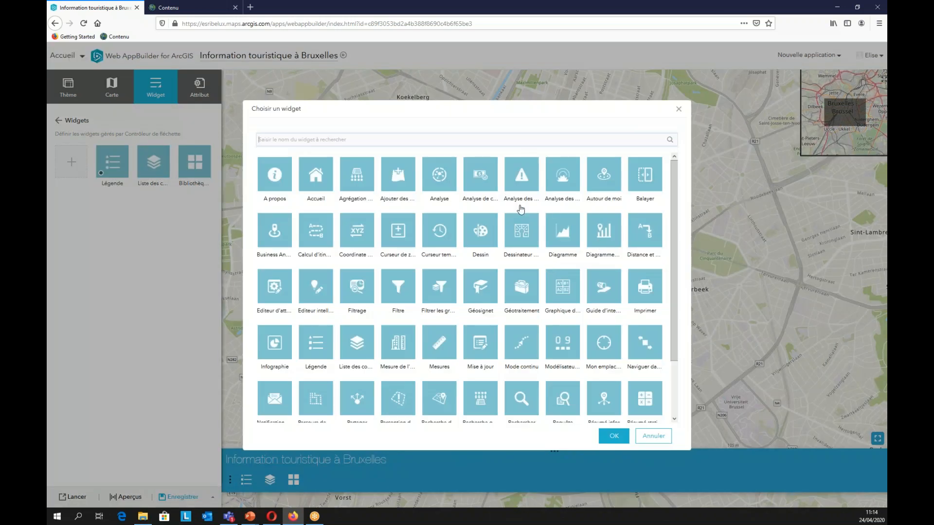
scroll(508, 219, down, 2)
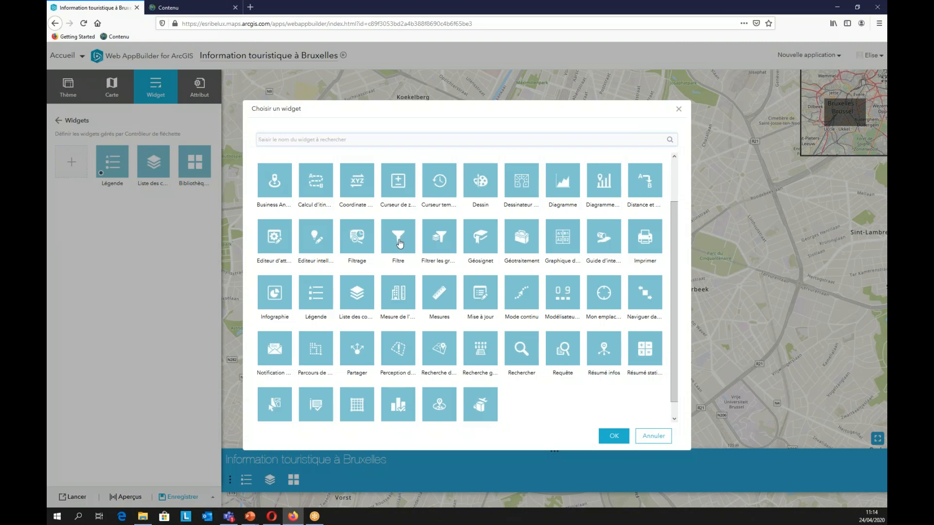
click(399, 242)
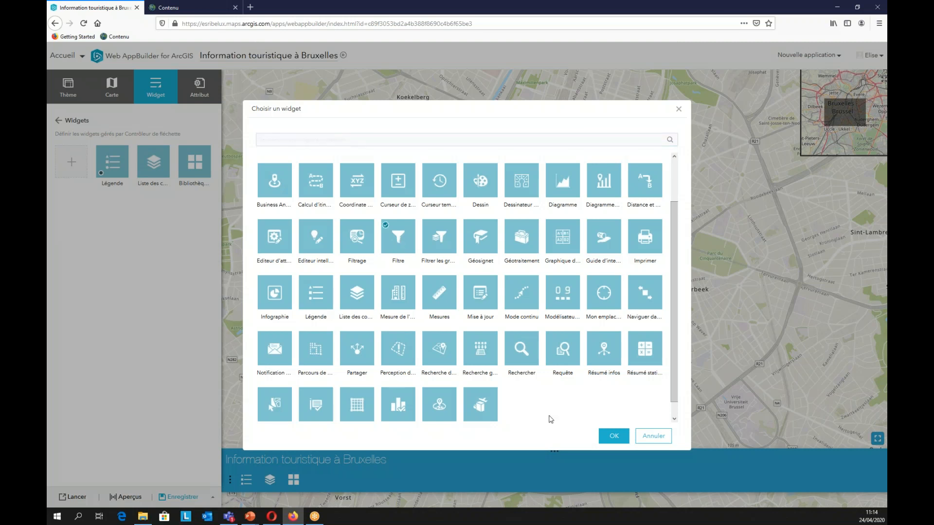
click(619, 439)
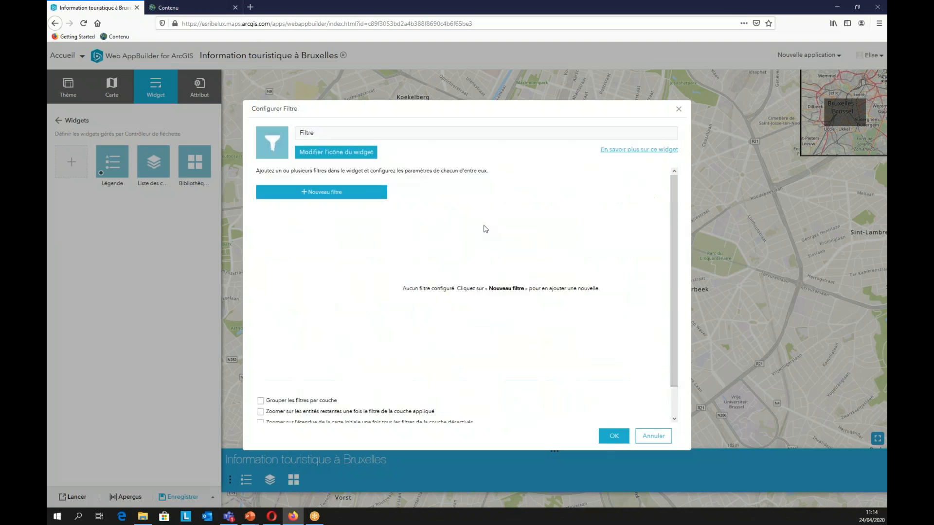
click(342, 197)
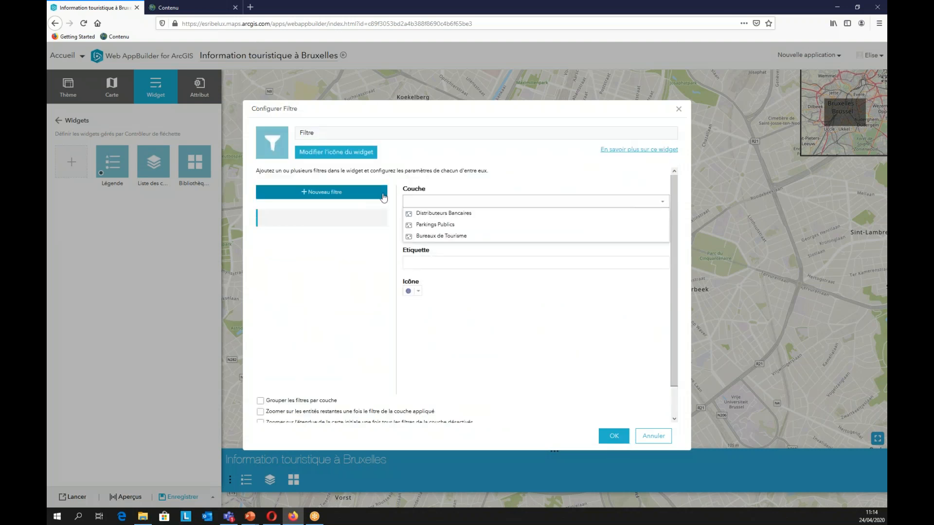
click(475, 225)
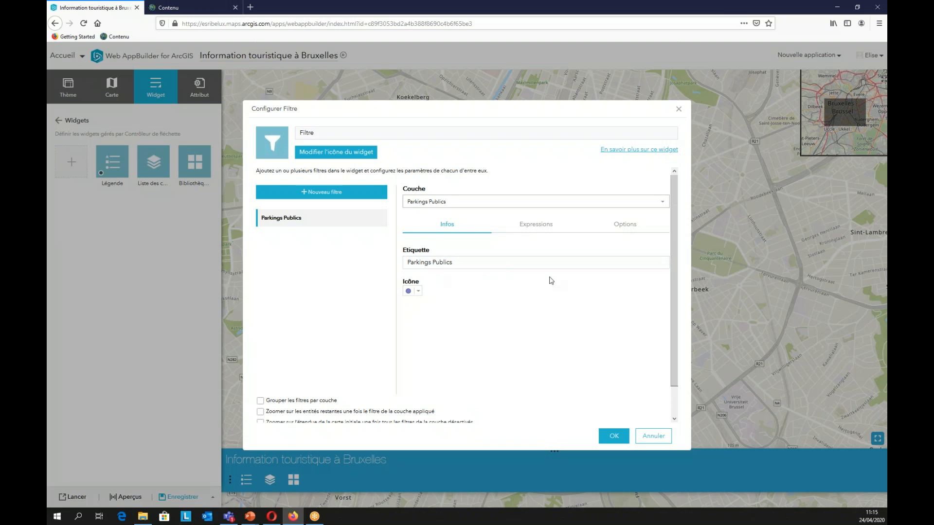
- Add a filter expression on nom_naam that asks for values, with the prompt "Nom du parking"
click(546, 229)
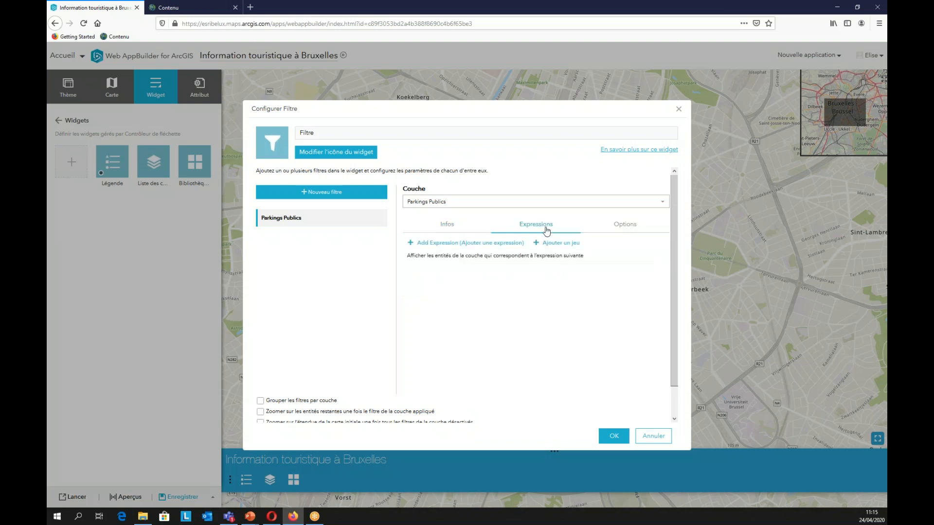
click(476, 247)
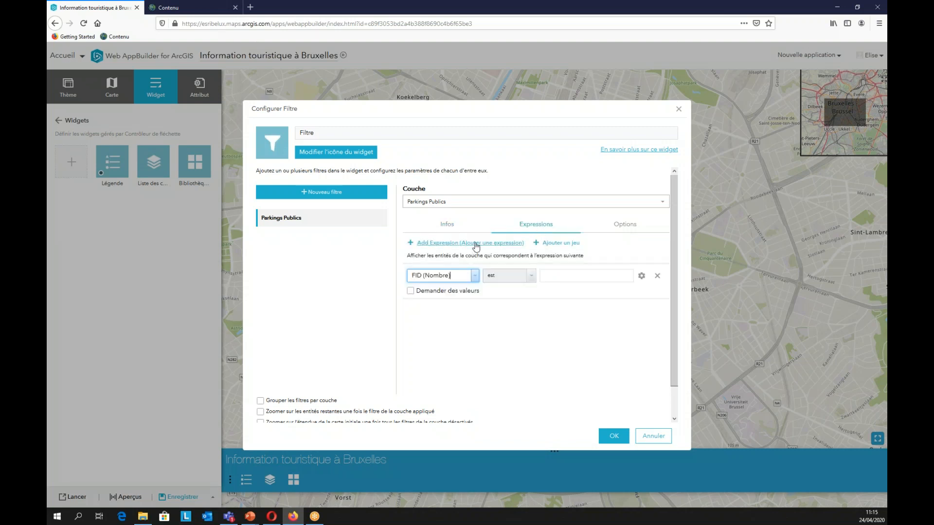
click(474, 276)
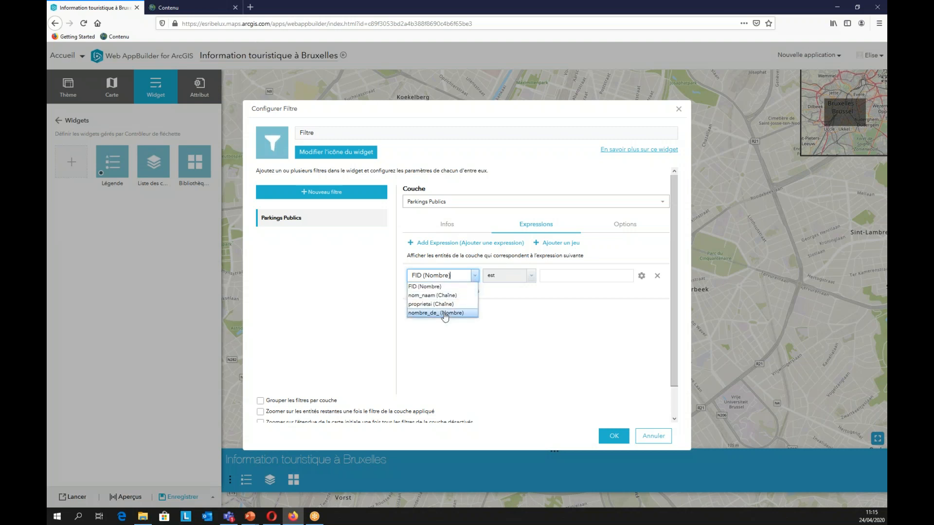
click(456, 296)
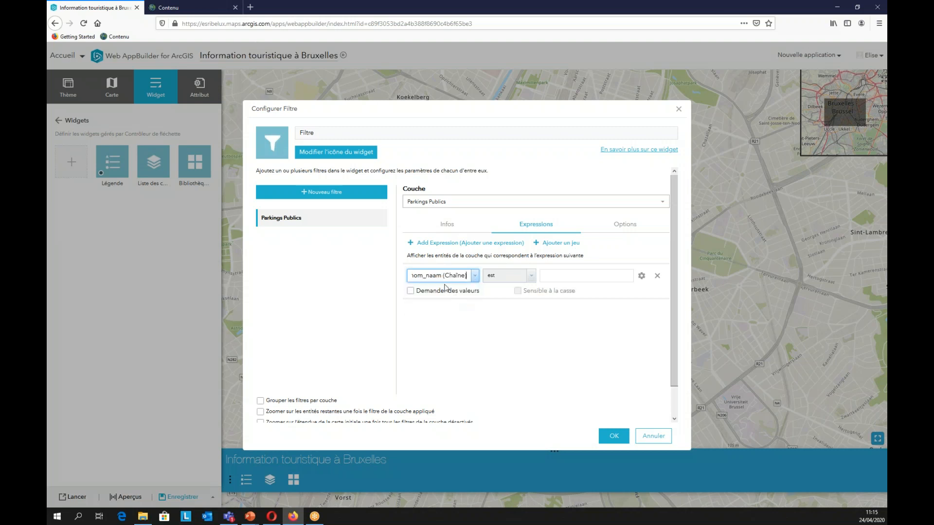
click(410, 291)
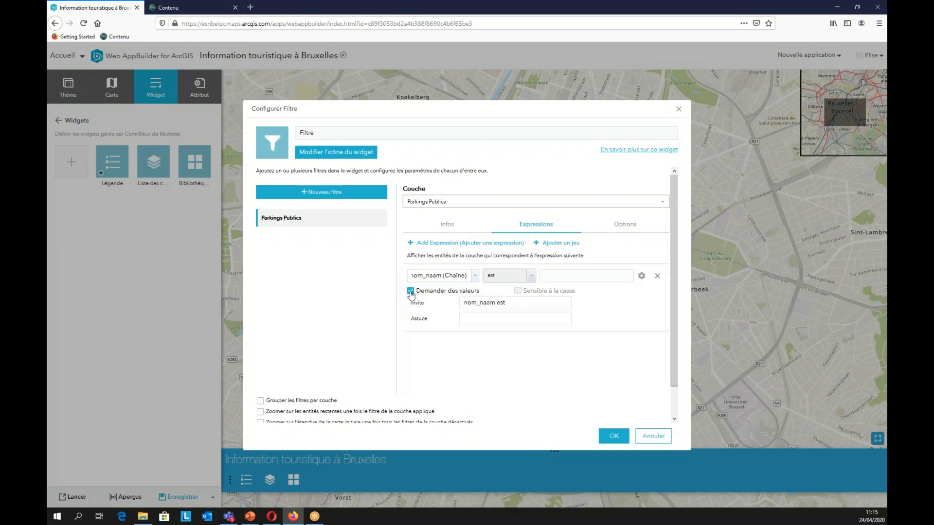
drag(541, 303, 427, 304)
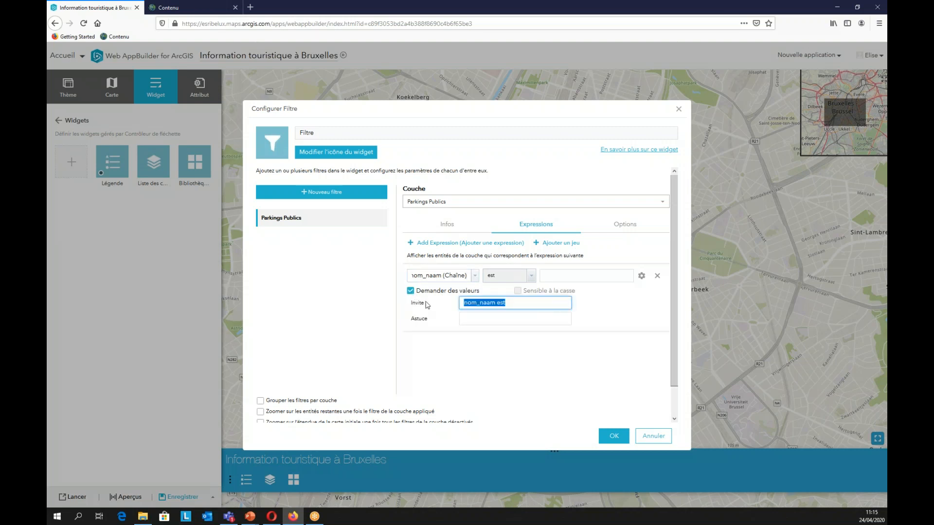
key(BackSpace)
text(Nom du parking)
click(650, 350)
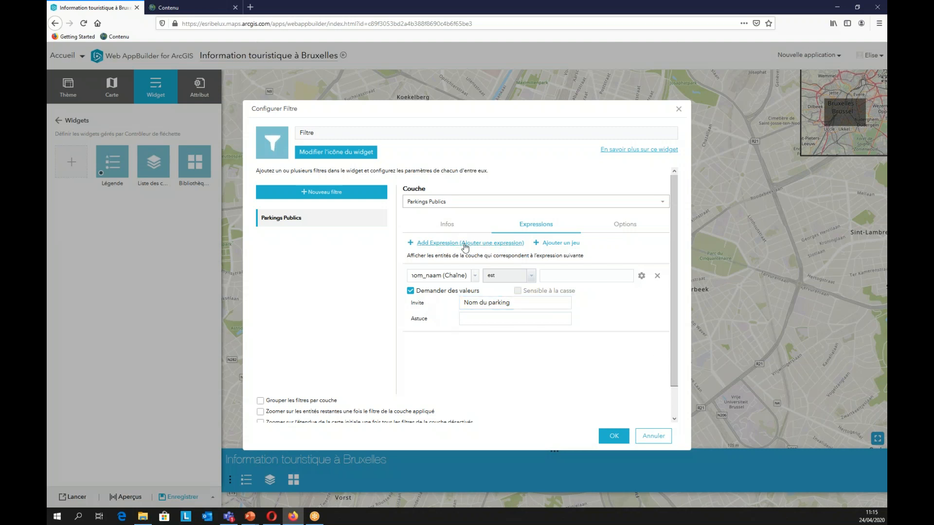
- Add a second expression, nombre_de_ "est au moins", that asks for values with the prompt "Capacité min."
click(466, 244)
scroll(532, 365, down, 1)
click(474, 321)
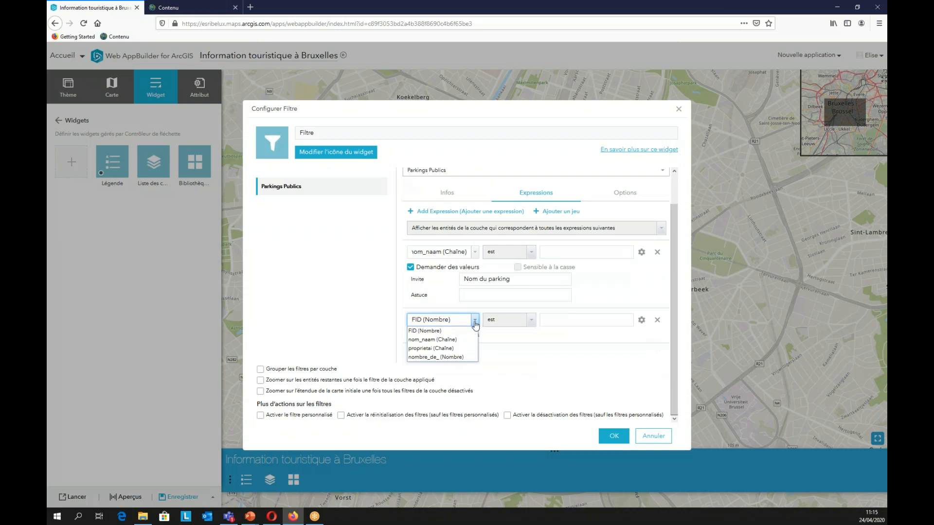
click(461, 358)
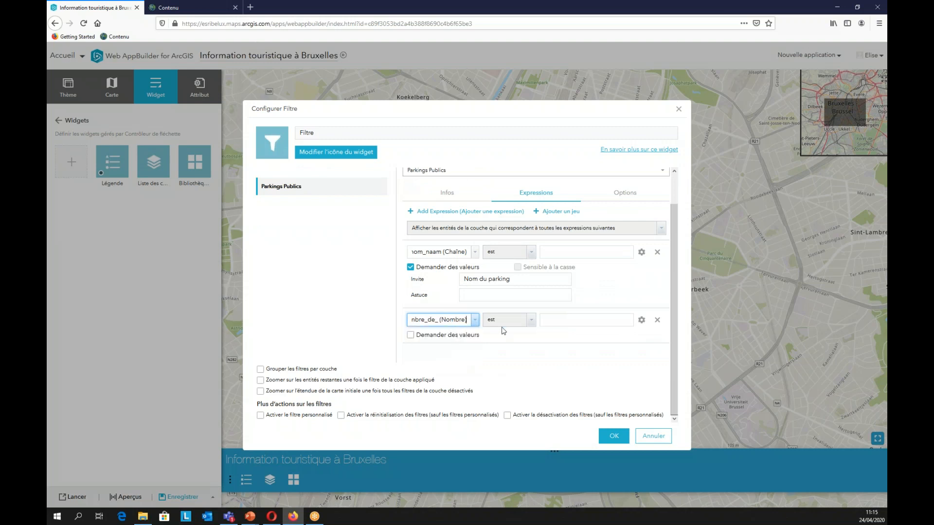
click(531, 323)
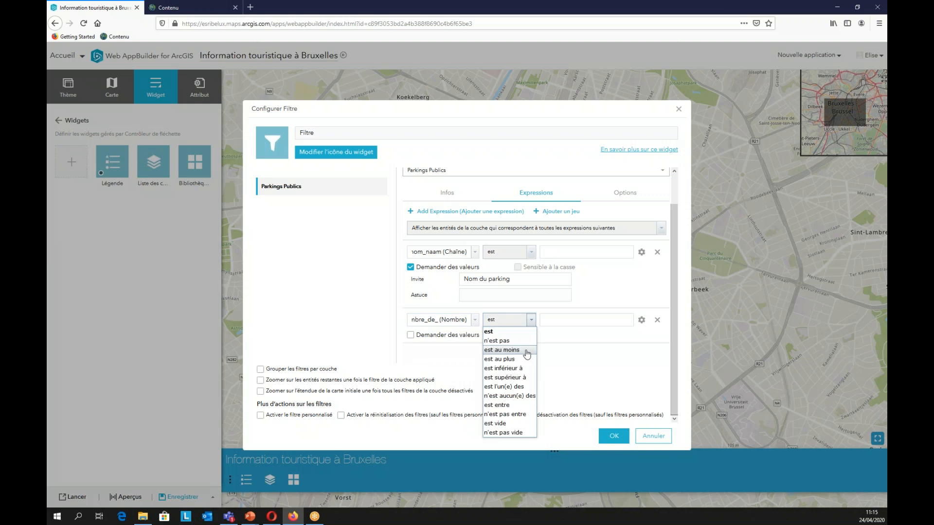
click(526, 350)
click(411, 336)
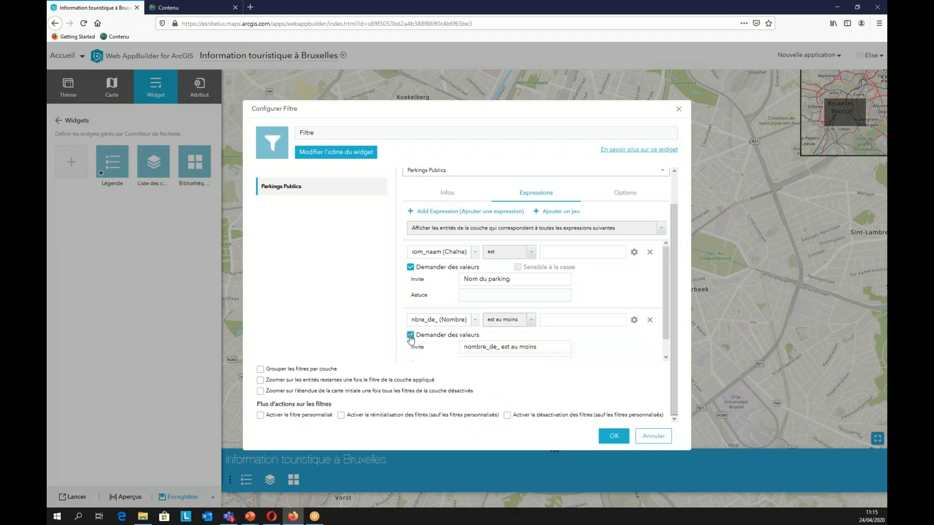
scroll(560, 337, down, 1)
drag(546, 331, 432, 329)
key(BackSpace)
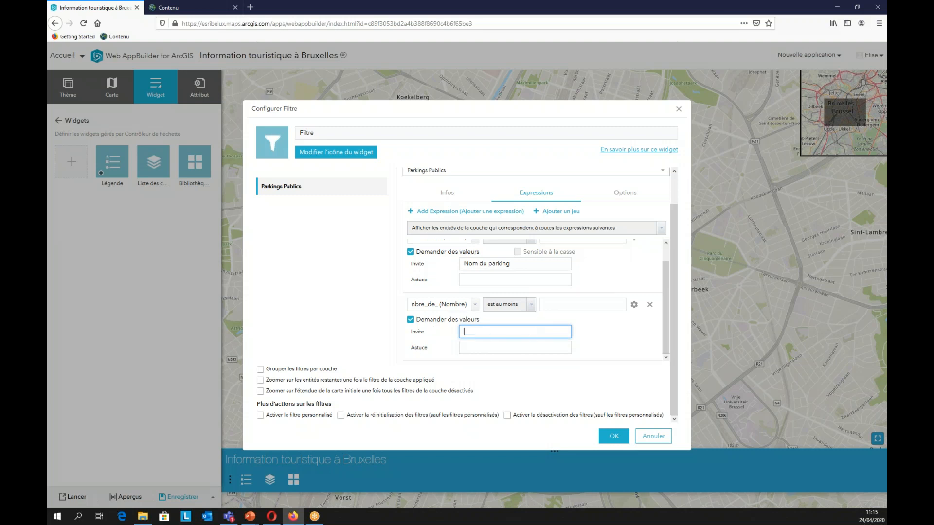
text(Capacité min.)
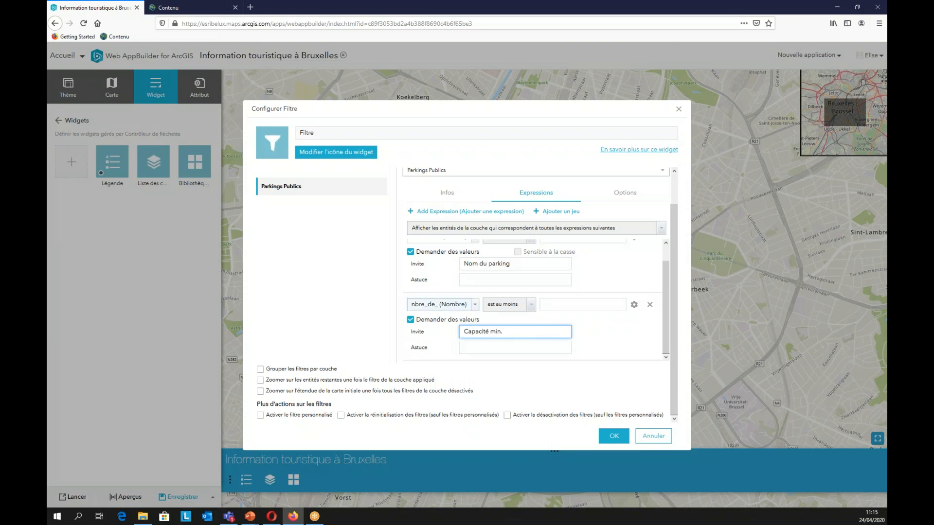
- Make the Filtre widget zoom to the remaining features once a layer filter is applied, and confirm its configuration
scroll(540, 265, up, 3)
scroll(541, 265, down, 3)
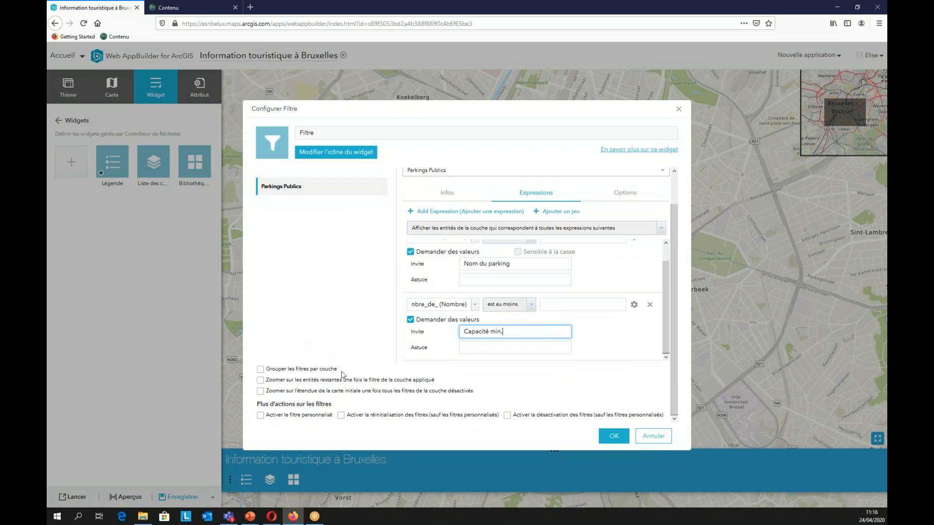
click(260, 381)
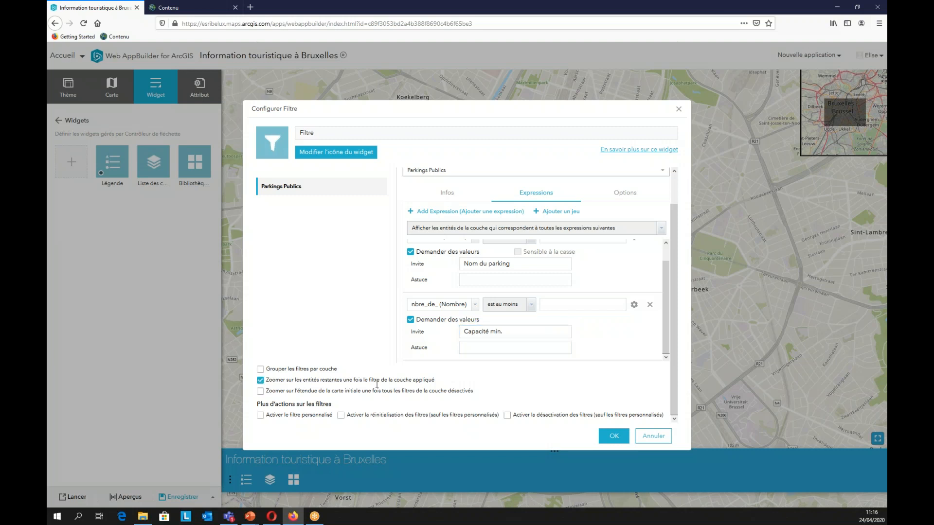
click(611, 437)
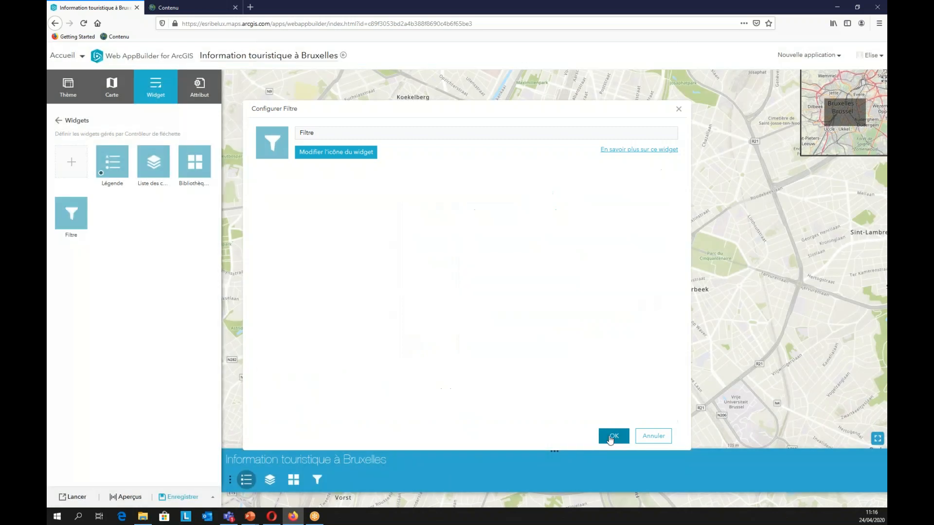
- Test the Parkings Publics filter with a minimum capacity of 500 and check one remaining parking's pop-up
click(319, 480)
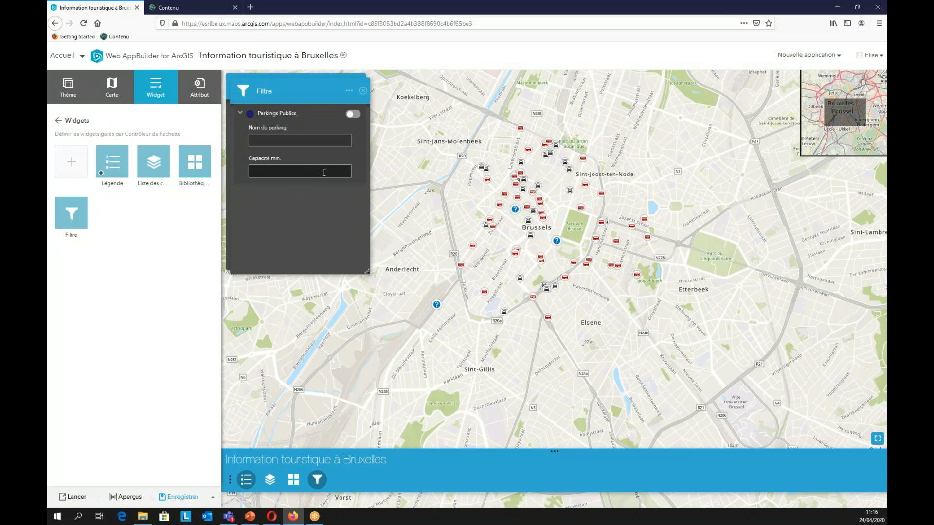
text(00)
click(353, 115)
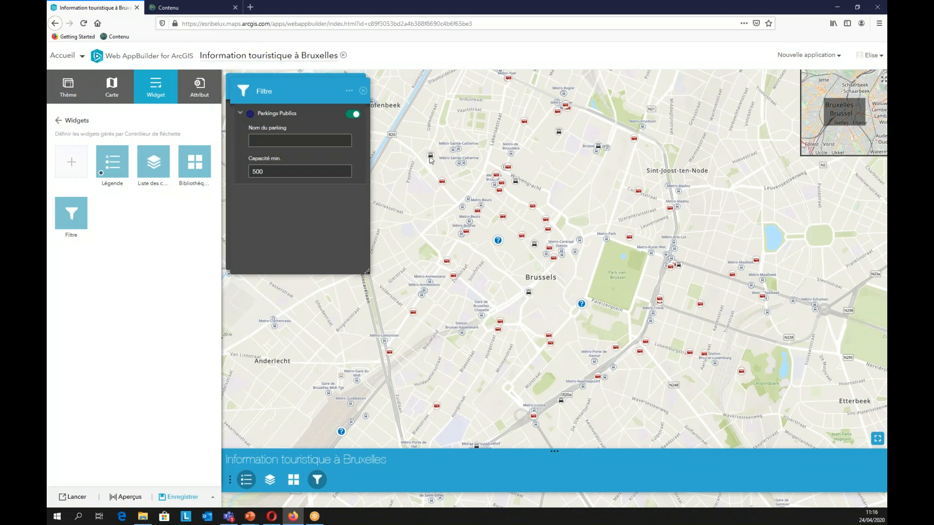
click(430, 156)
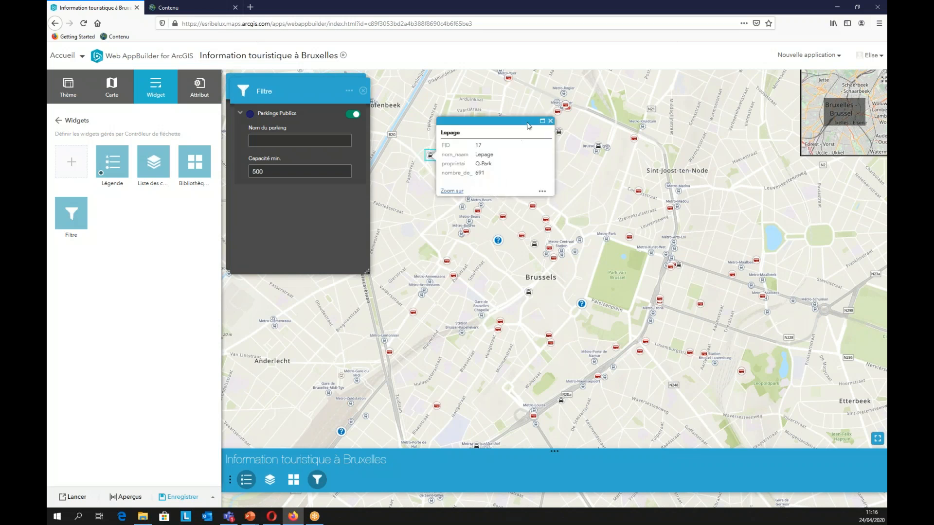
click(550, 121)
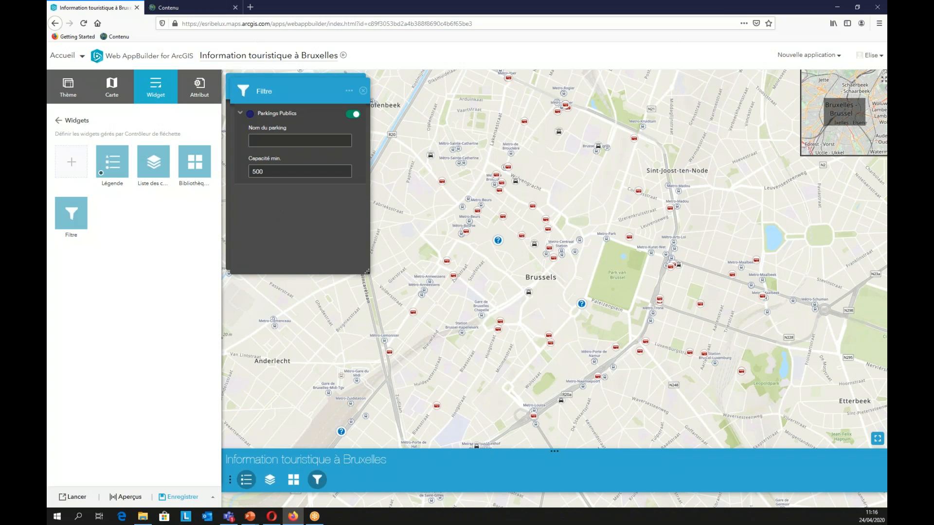
- Clear the minimum capacity, filter the car parks by the name Lepage, and check the matching parking's pop-up
double_click(258, 171)
key(BackSpace)
click(294, 142)
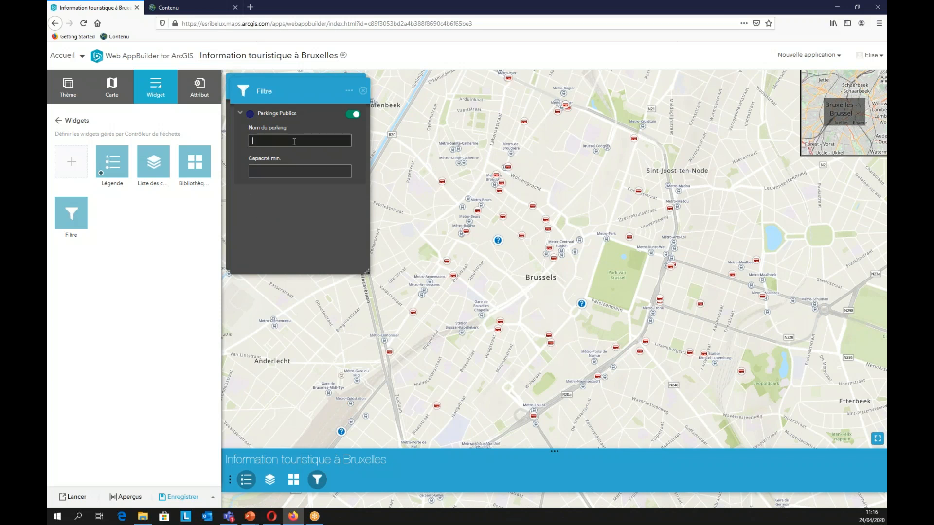
text(Lepage)
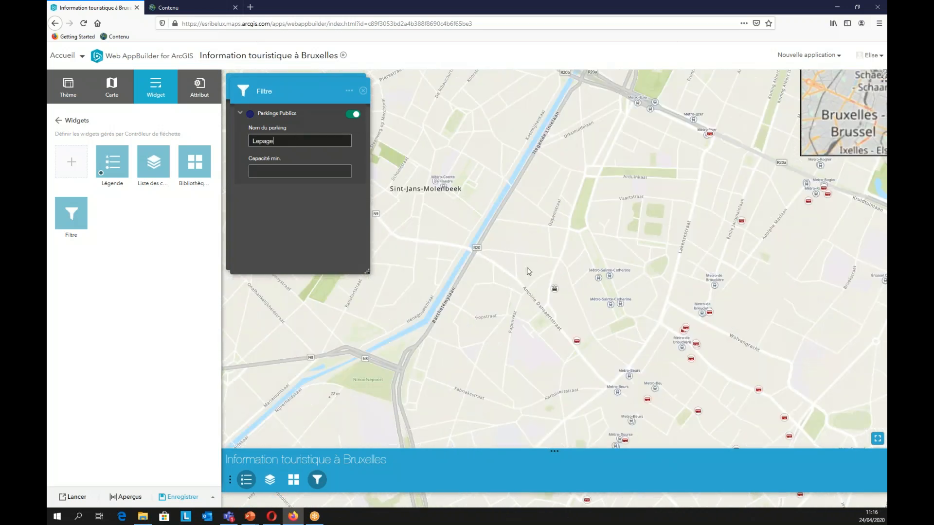
click(558, 291)
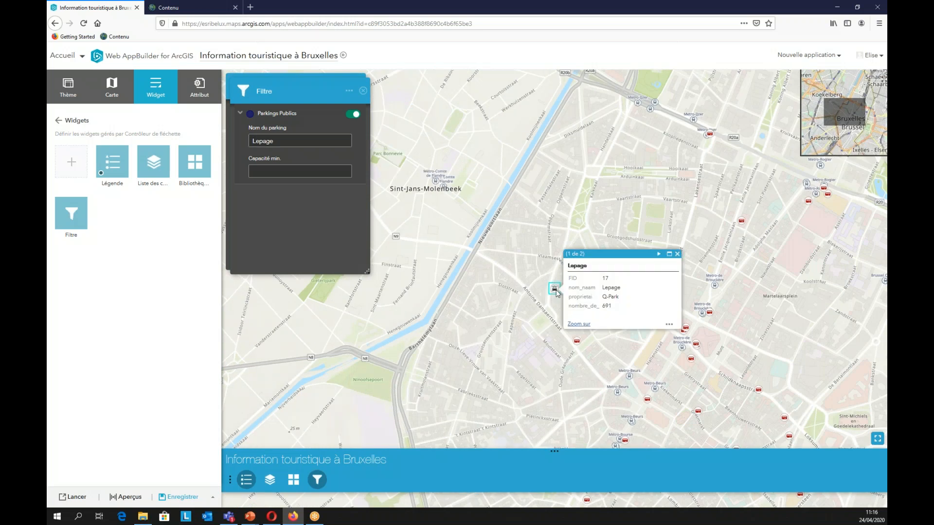
click(678, 255)
- Turn off the Parkings Publics filter and close the Filtre and Légende panels
click(352, 115)
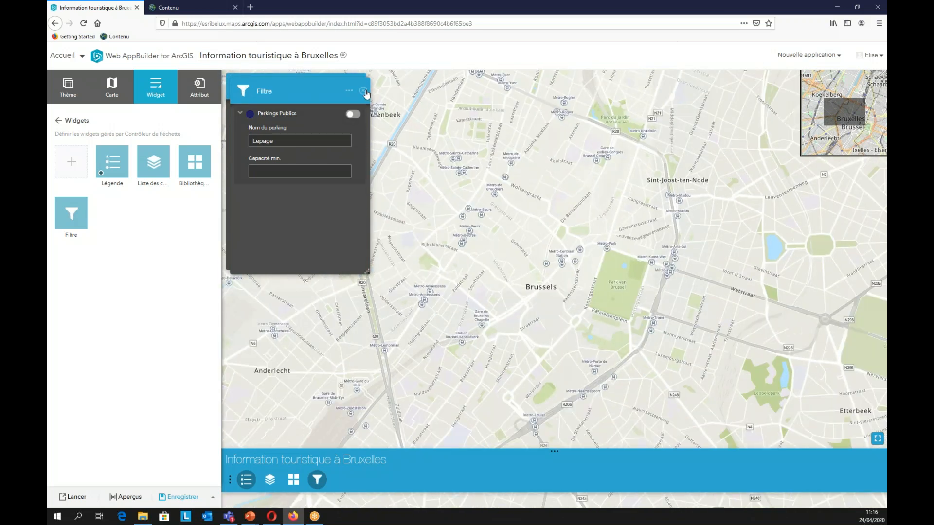
click(364, 91)
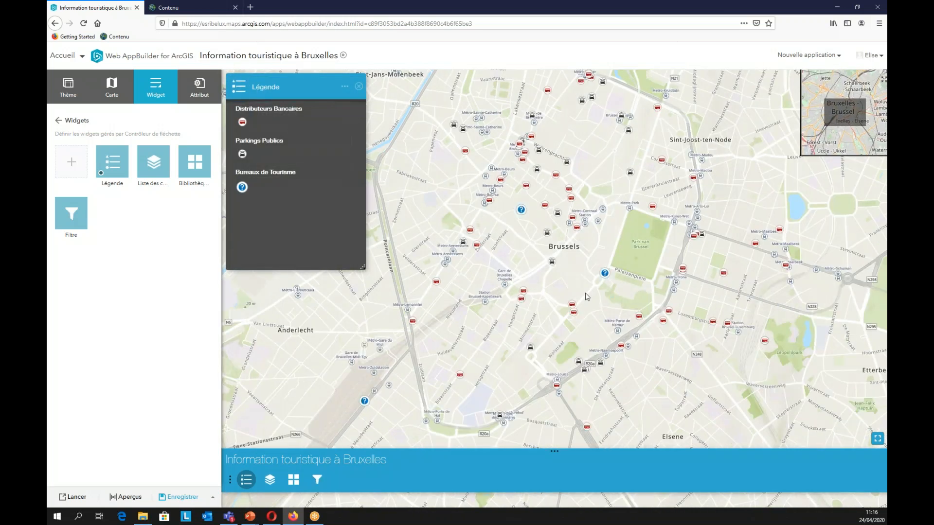
scroll(574, 243, down, 2)
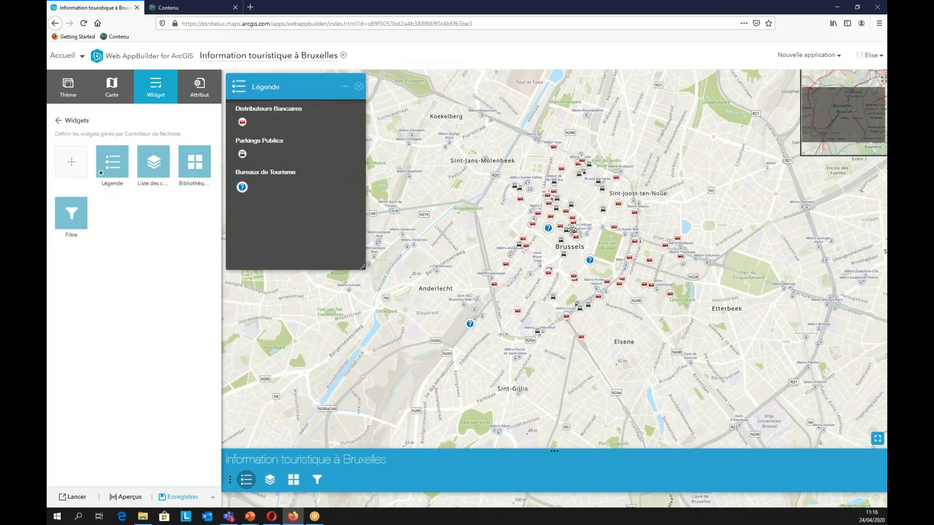
drag(572, 230, 568, 230)
click(359, 86)
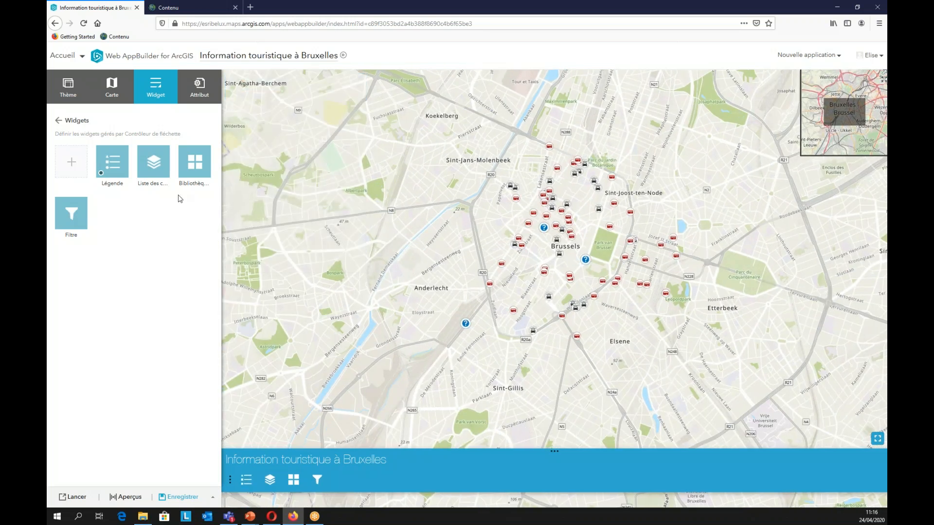
- Add the Autour de moi widget to the controller's widgets
click(72, 166)
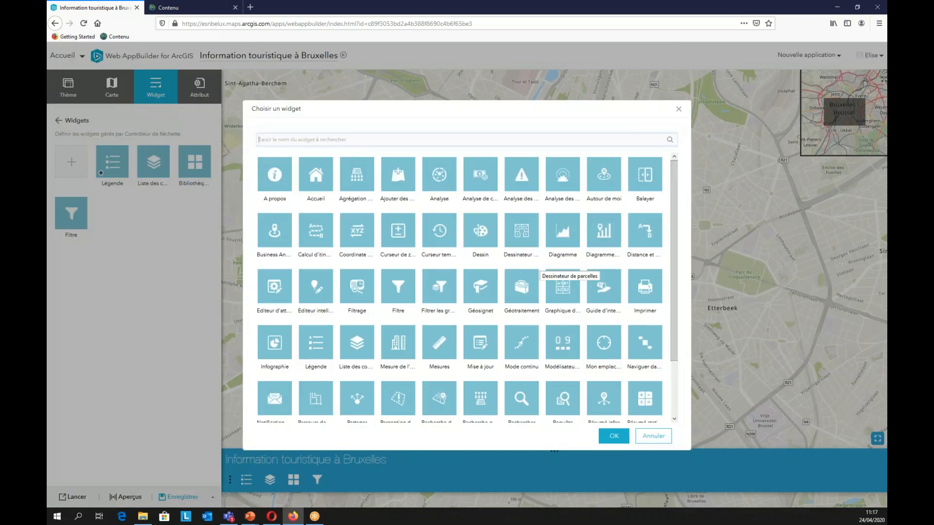
click(605, 181)
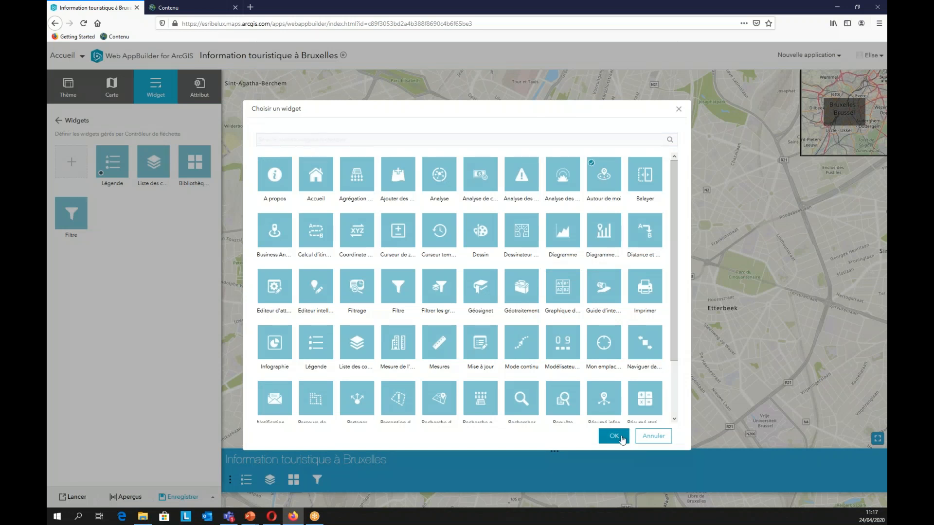
click(622, 437)
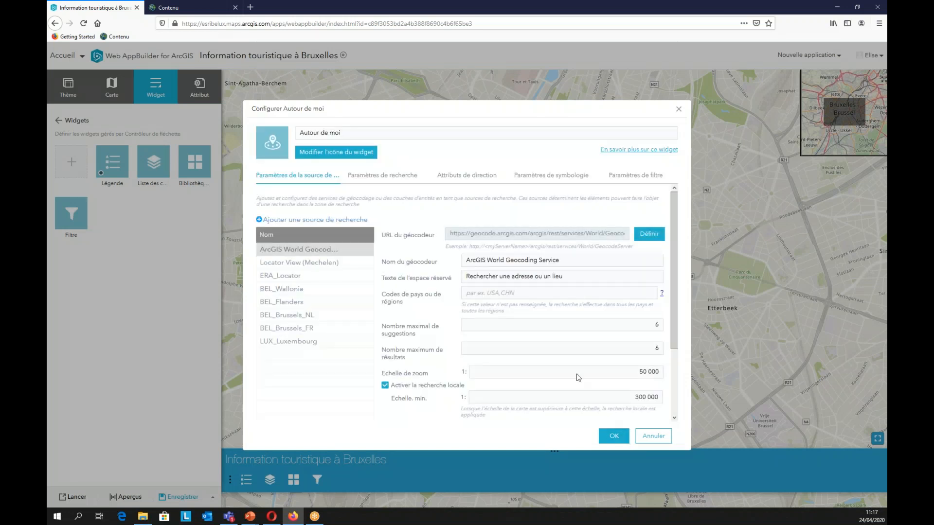
- Review the Autour de moi setting groups and select Distributeurs Bancaires as its search layer
click(382, 180)
click(467, 175)
click(551, 175)
click(635, 175)
click(387, 180)
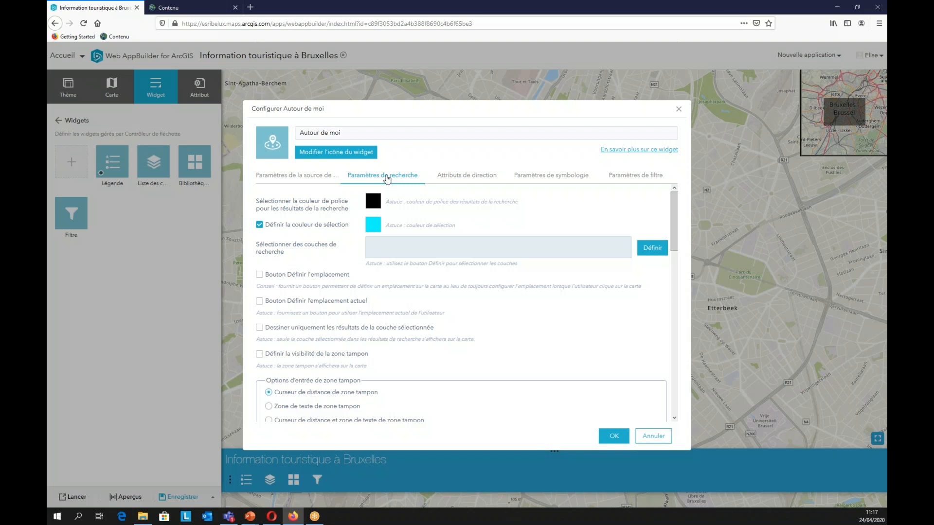
scroll(435, 221, down, 1)
scroll(404, 236, up, 1)
click(659, 250)
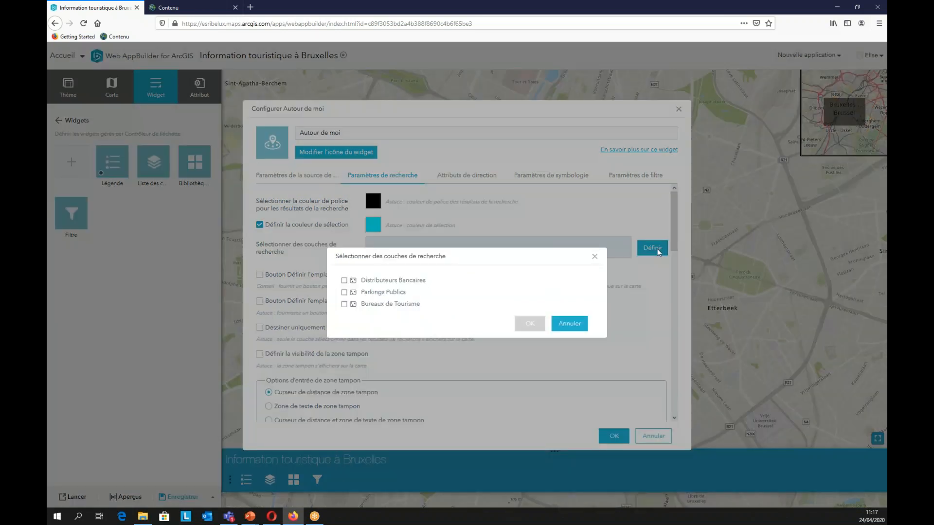
click(345, 281)
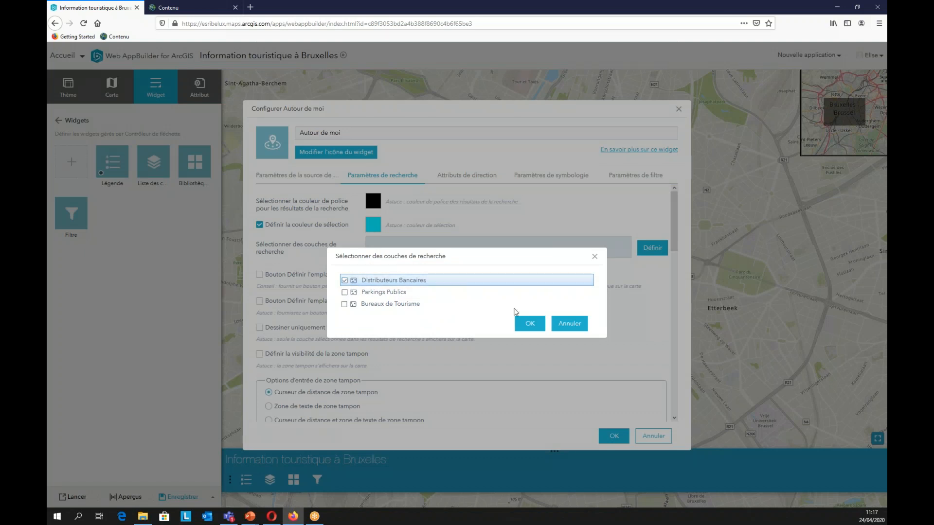
click(529, 323)
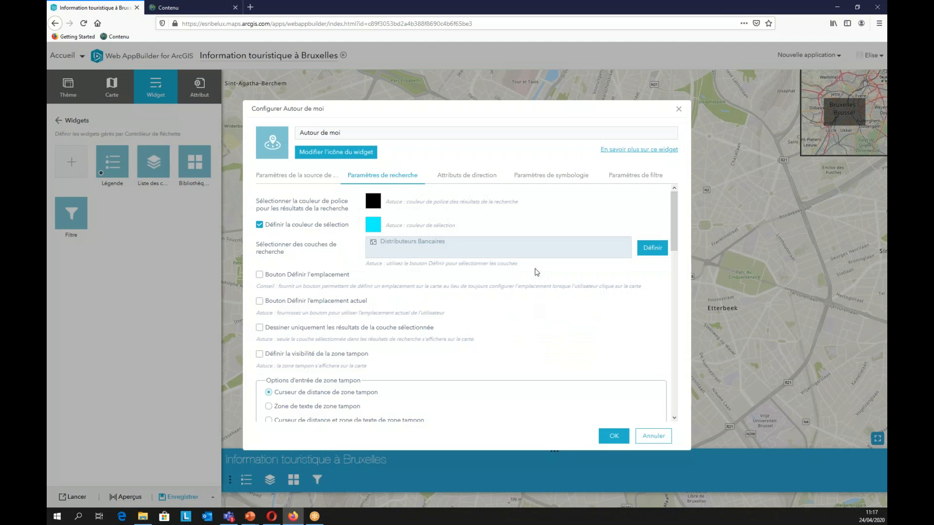
- Enable the set-location button, the current-location button and the buffer visibility for the Autour de moi widget
scroll(454, 292, down, 1)
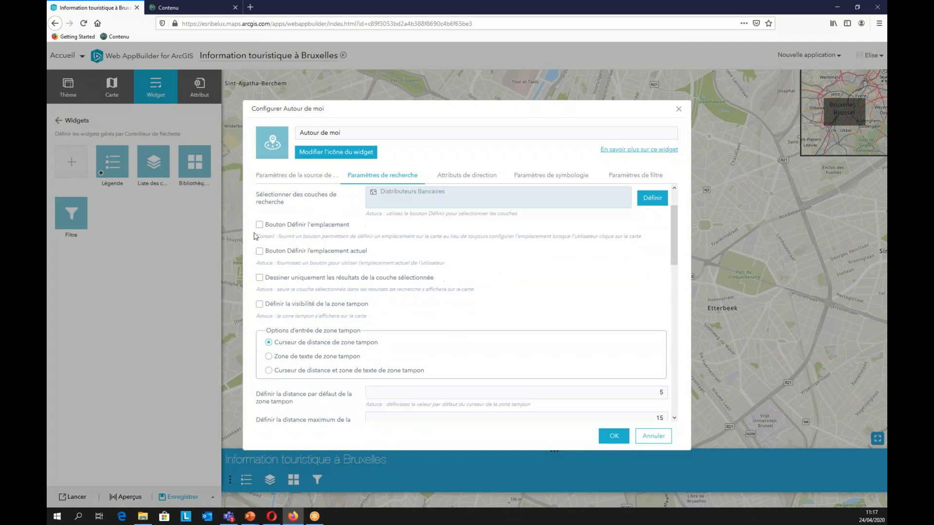
click(259, 227)
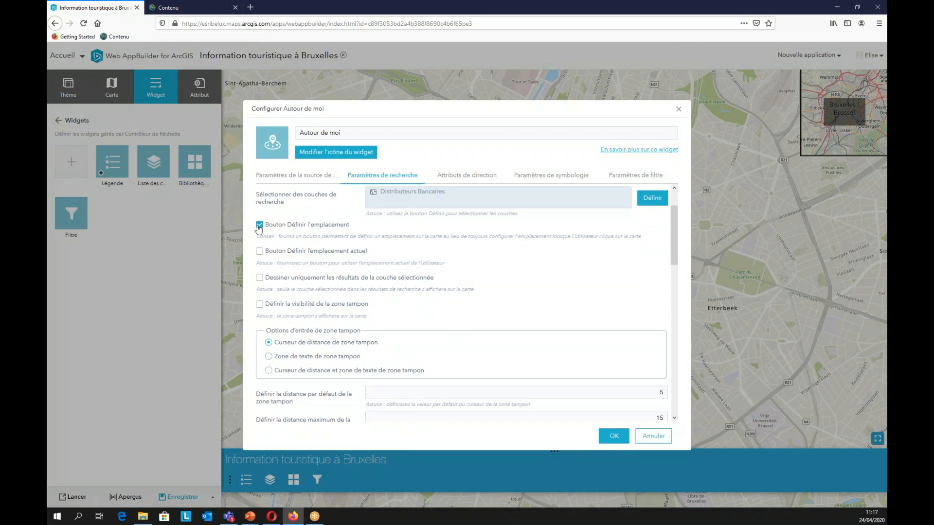
click(258, 252)
scroll(271, 264, down, 2)
click(259, 254)
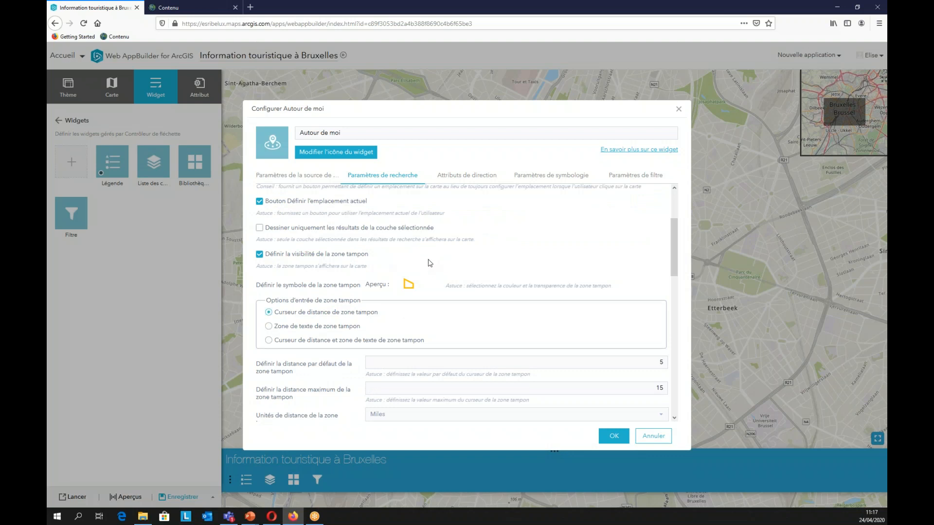
- Set the buffer distance units to Mètres with a default of 250 and a maximum of 2000, and confirm the widget configuration
scroll(452, 271, down, 3)
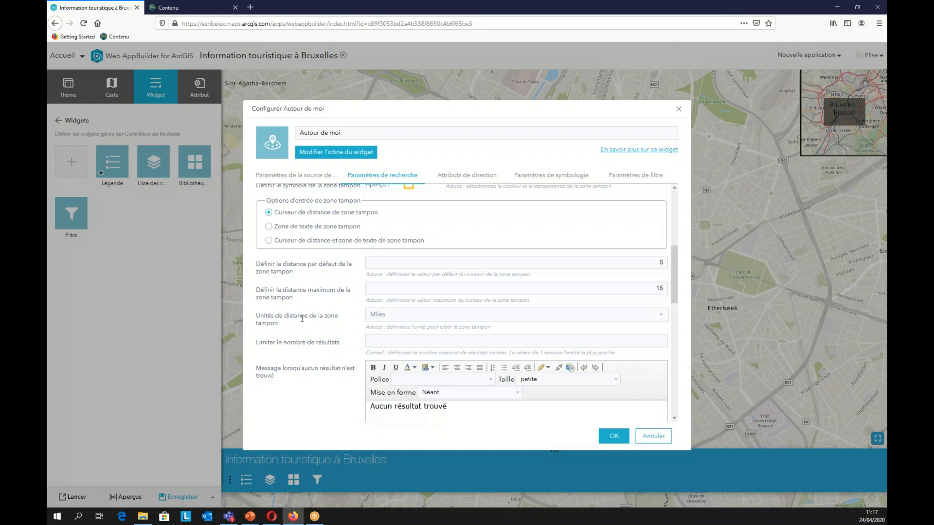
click(661, 315)
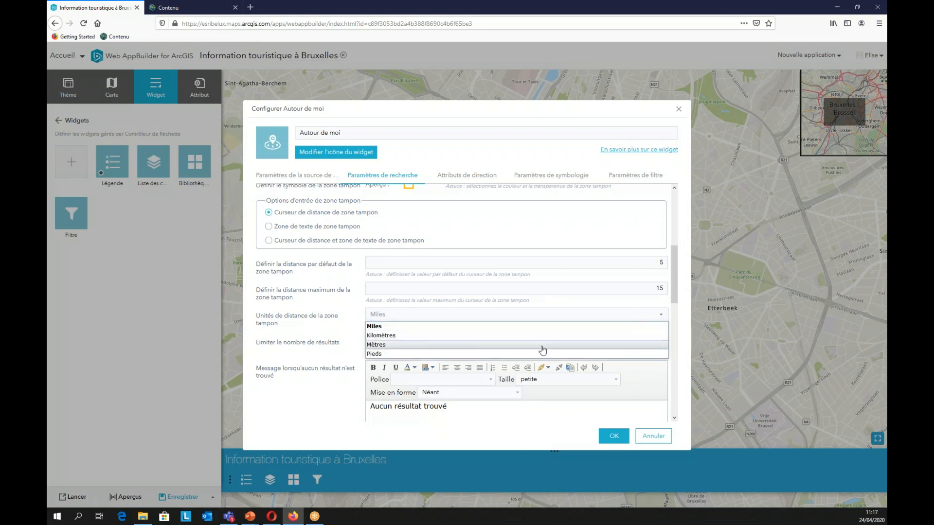
click(543, 345)
click(661, 263)
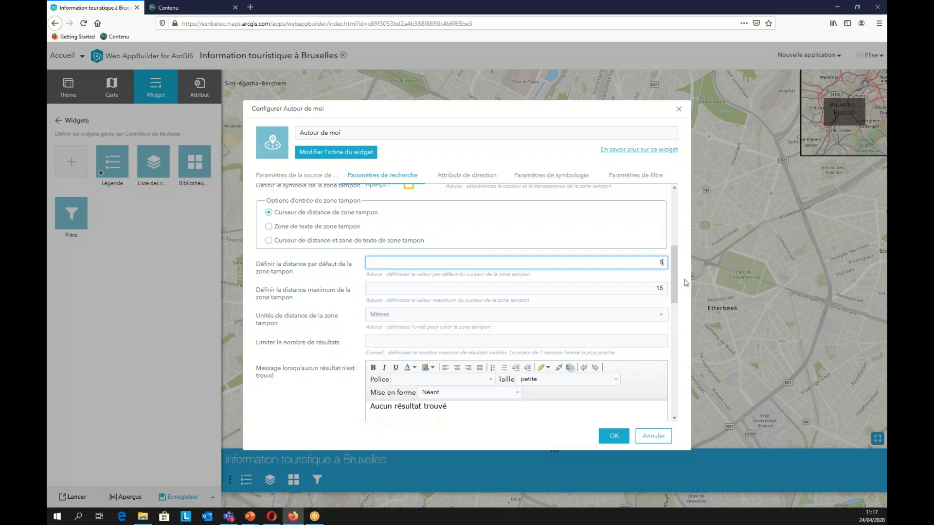
key(BackSpace)
text(250)
click(666, 290)
key(BackSpace)
text(2000)
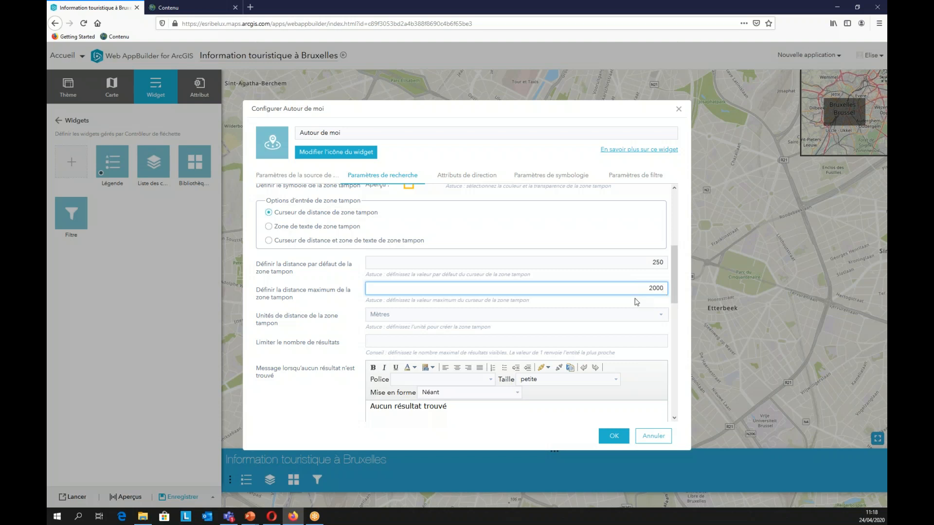
scroll(623, 370, down, 1)
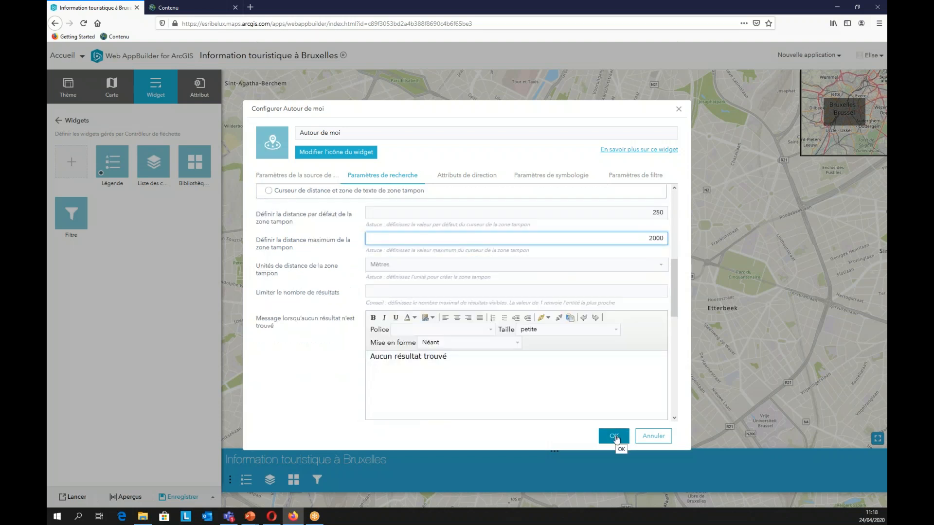
click(615, 438)
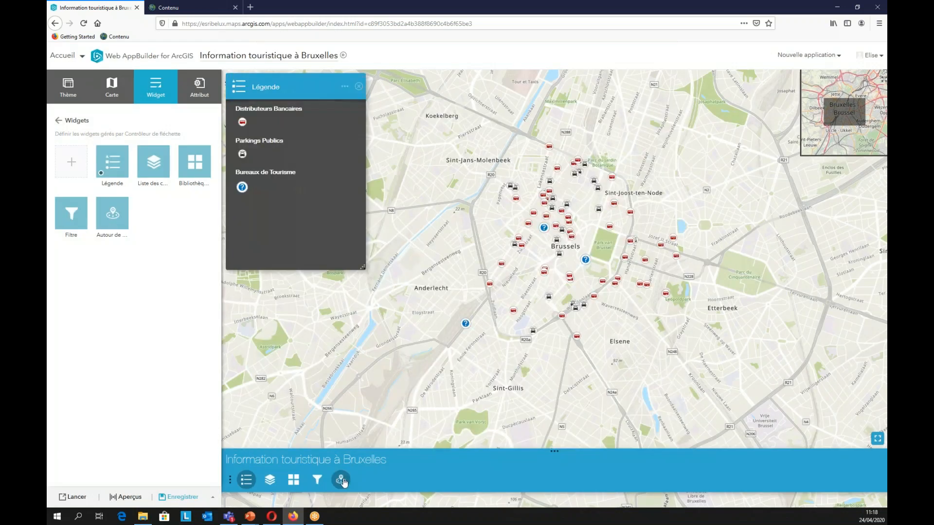
- Test Autour de moi from a point placed in central Brussels and check the details of the "BPOST" SA cash machine
click(341, 481)
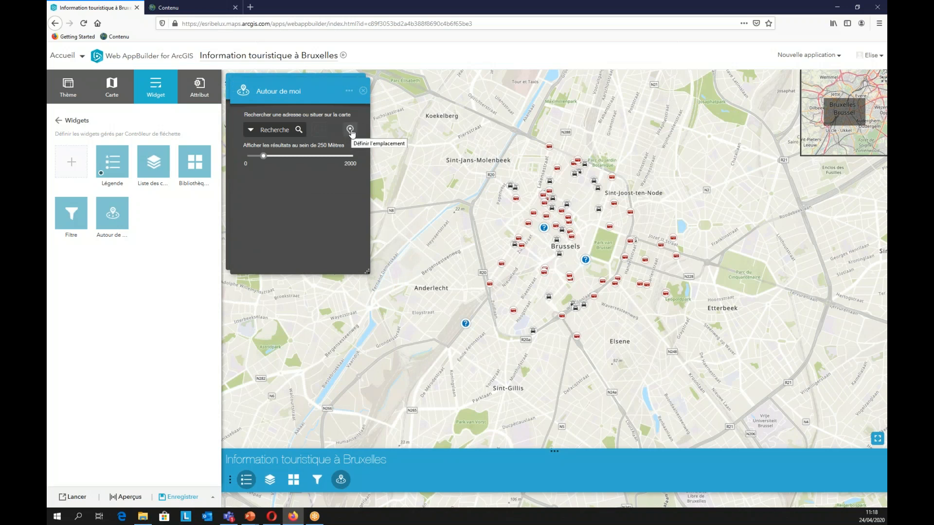
click(350, 131)
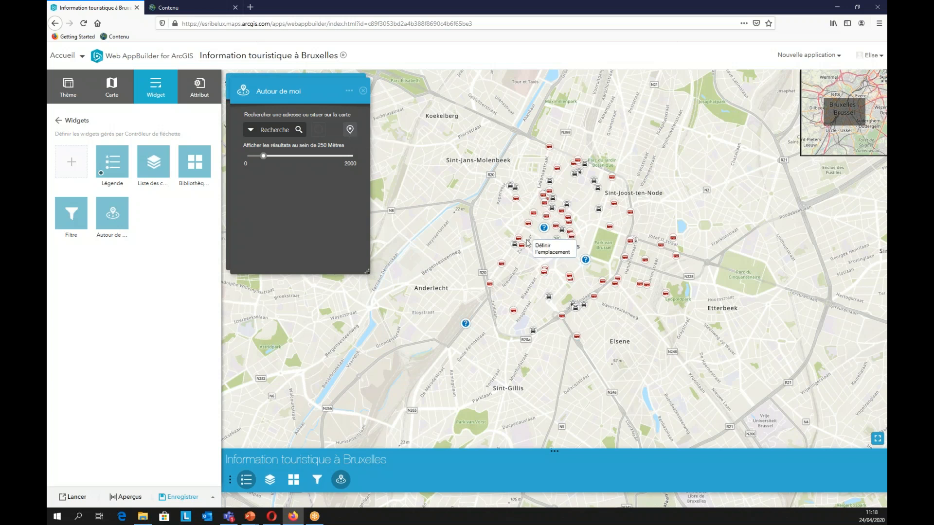
click(526, 241)
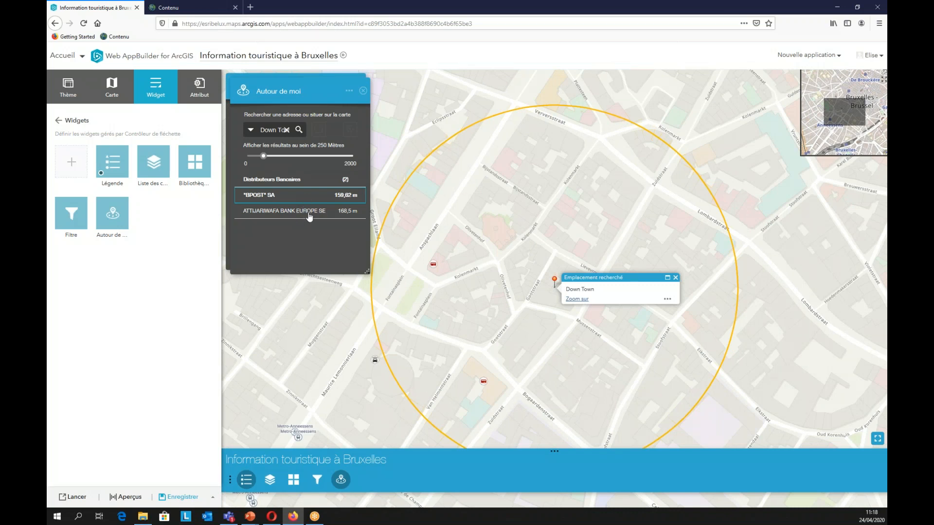
click(292, 199)
mouse_move(363, 207)
mouse_down()
mouse_move(360, 224)
mouse_move(356, 203)
mouse_up()
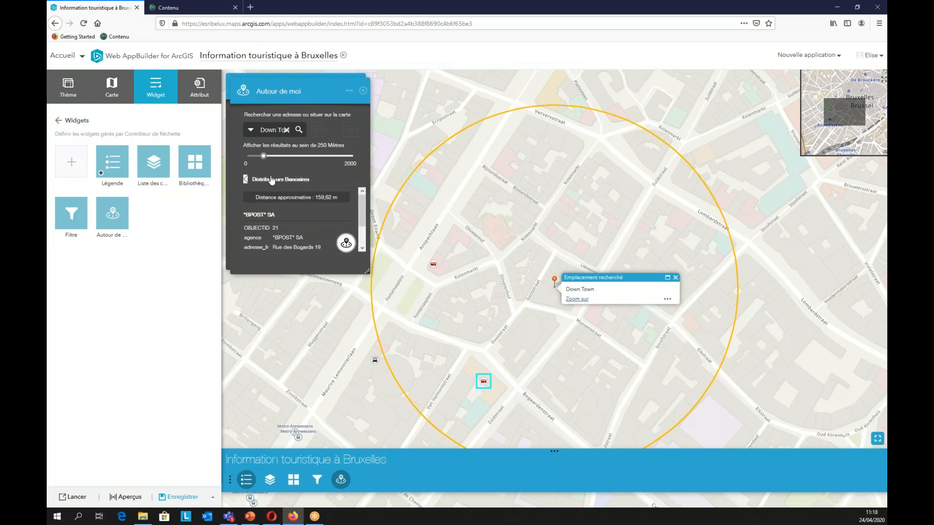
click(276, 181)
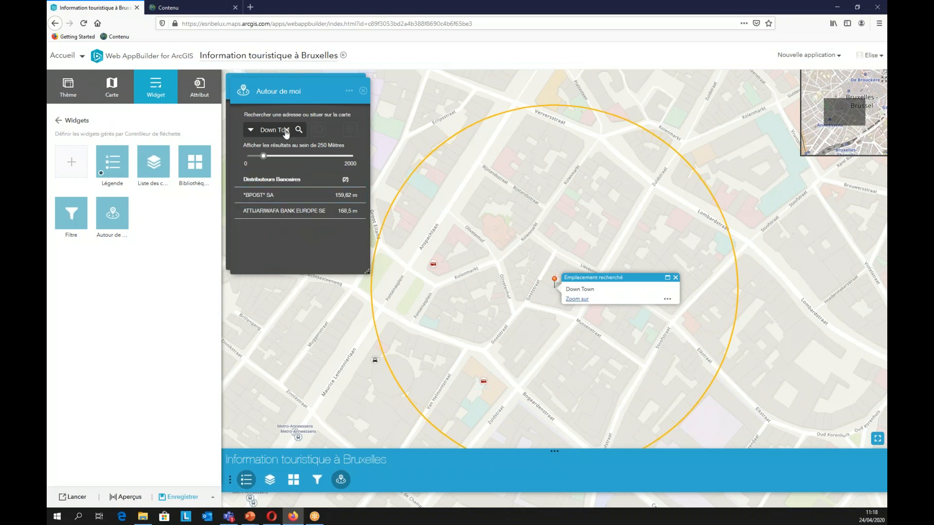
- Clear the searched location, close the Autour de moi panel and show all of central Brussels again
click(349, 130)
click(363, 91)
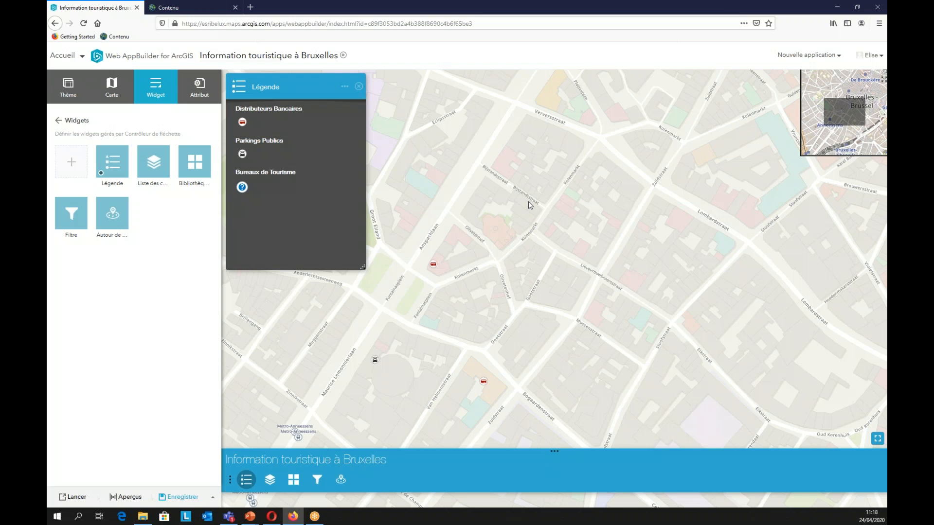
scroll(528, 202, down, 5)
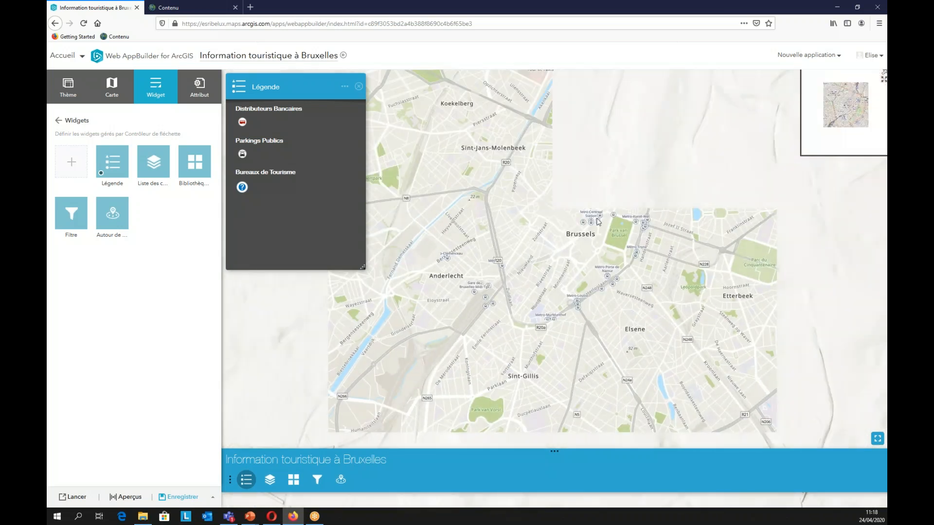
drag(602, 264, 579, 276)
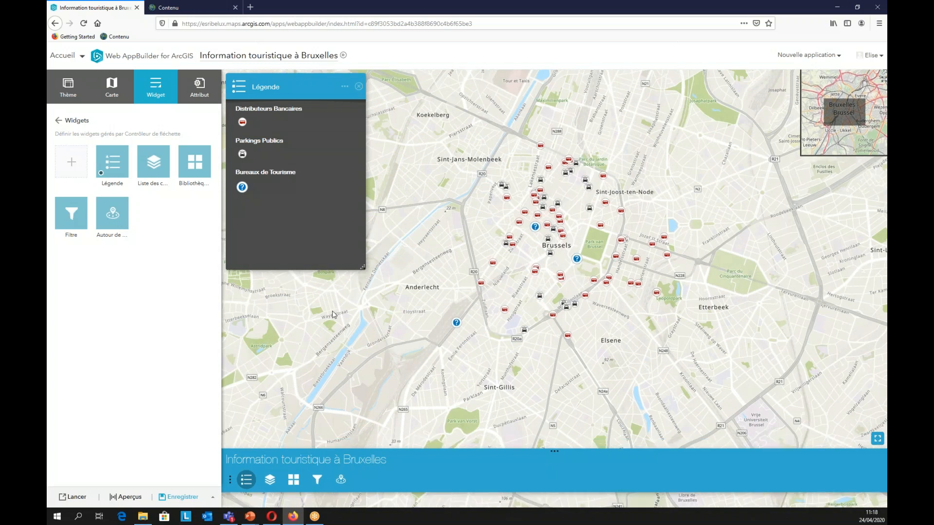
- Change the app title in its attributes to "Information touristique Bruxelles" and save the application
click(202, 92)
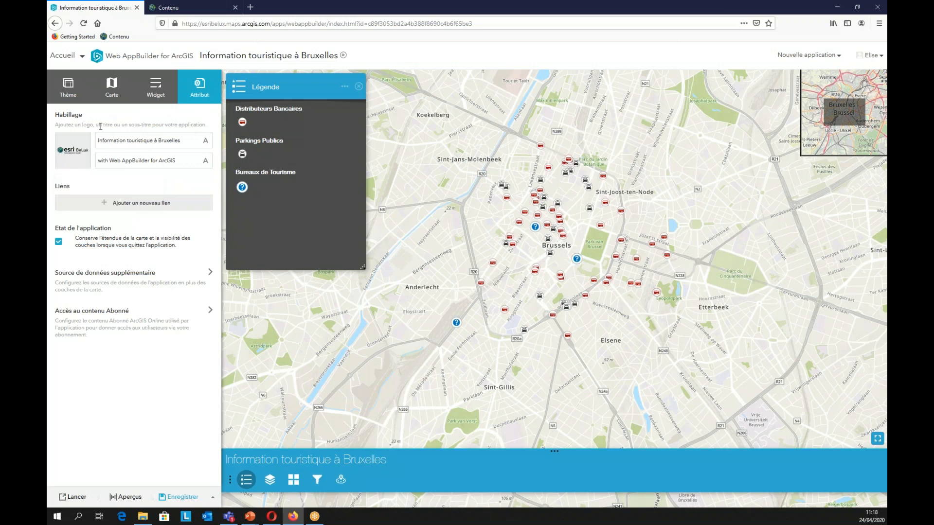
mouse_move(70, 155)
click(157, 141)
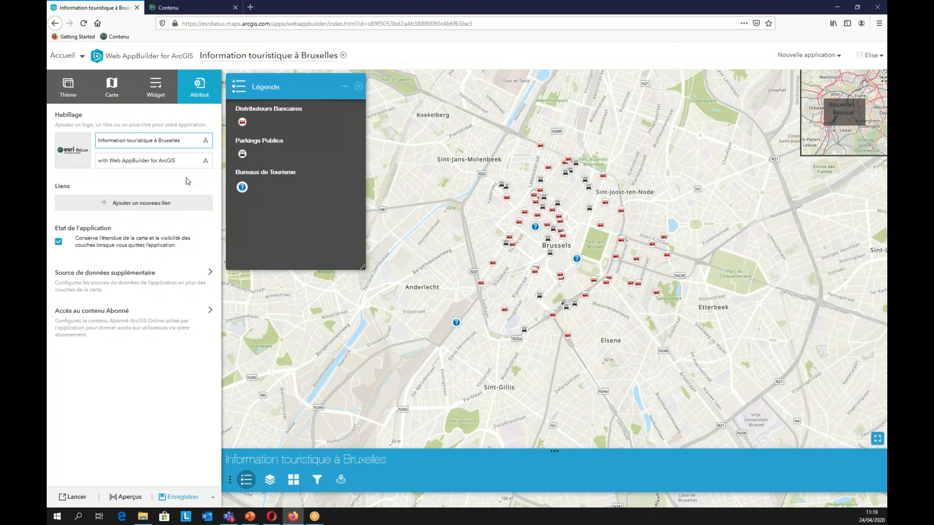
key(BackSpace)
key(BackSpace)
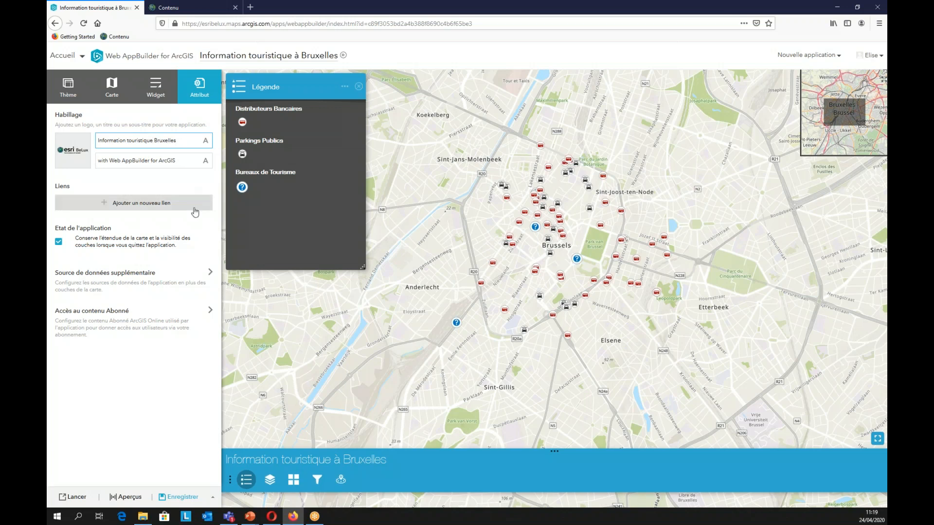
click(357, 390)
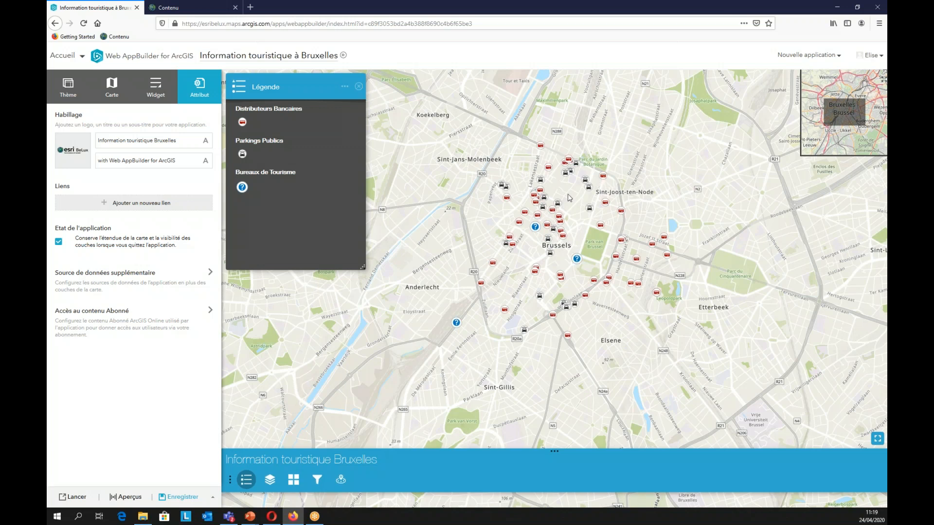
click(179, 498)
- Preview the app on an iPad Pro screen, check the map there, and return to the configuration
click(126, 499)
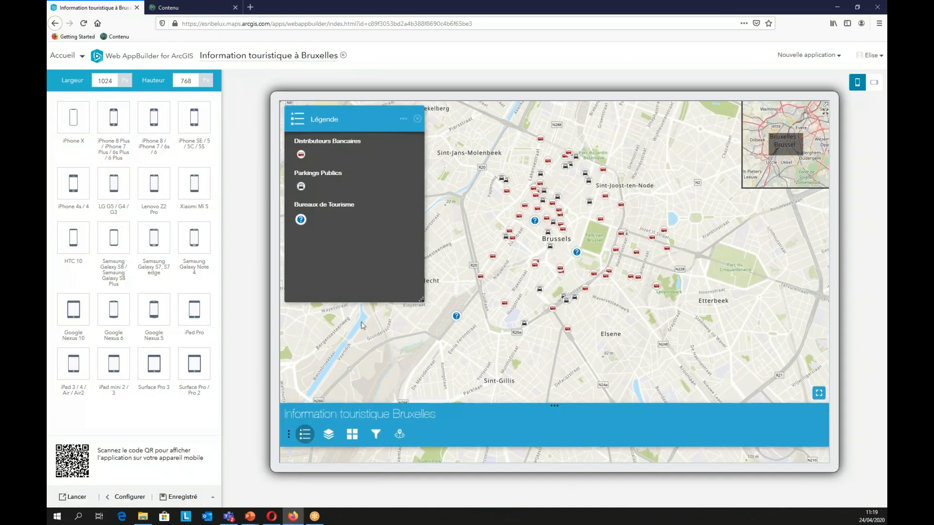
click(193, 310)
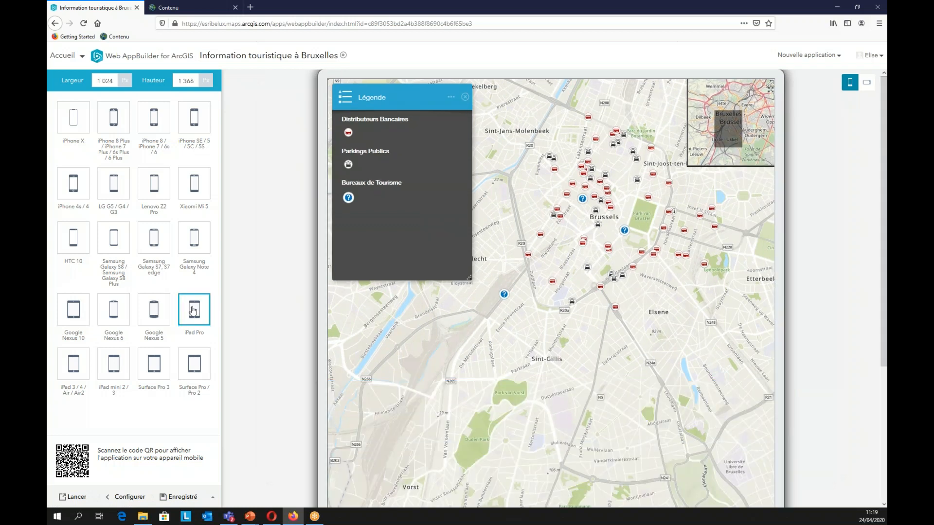
scroll(609, 215, down, 1)
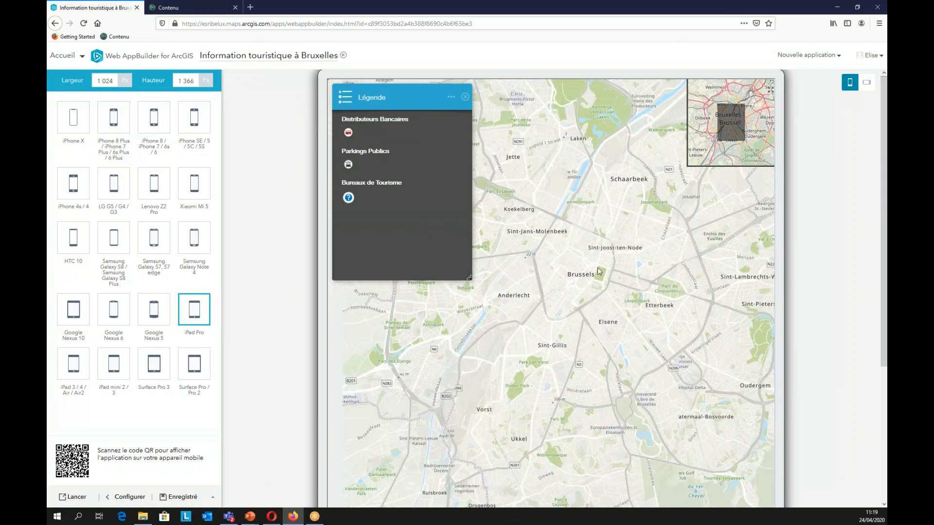
scroll(598, 269, up, 1)
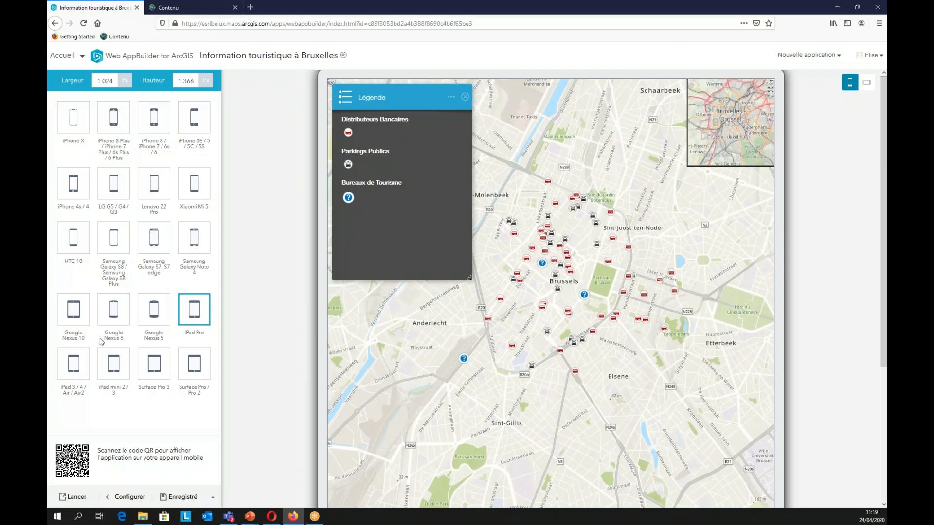
click(125, 498)
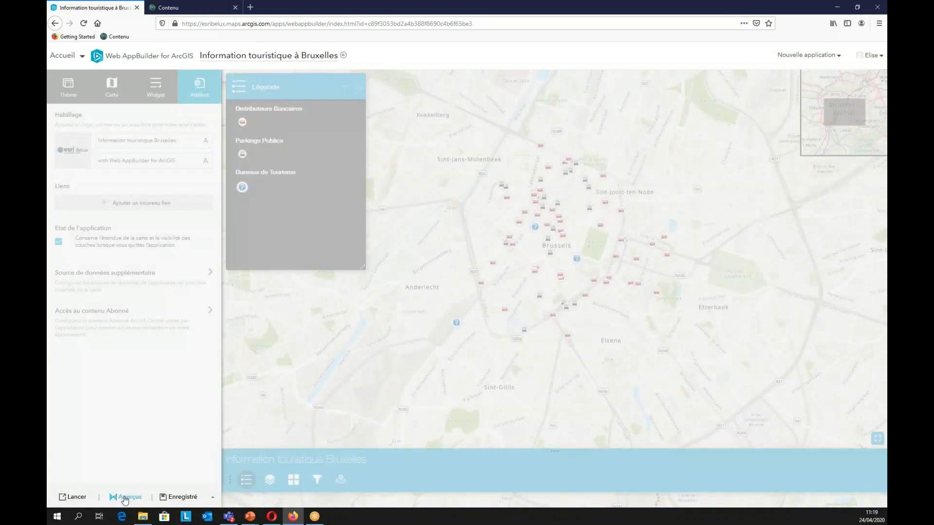
- Launch the saved app in its own browser tab and switch to the Contenu page
click(71, 498)
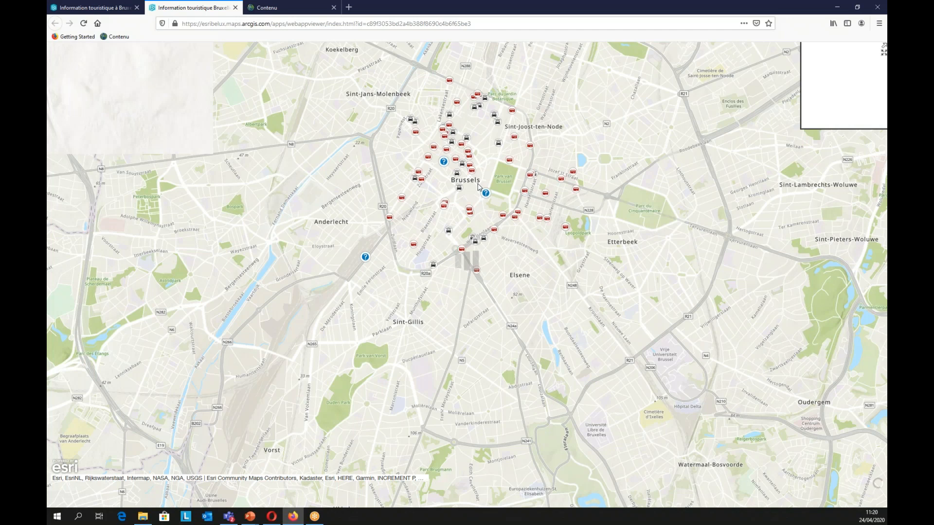
click(267, 7)
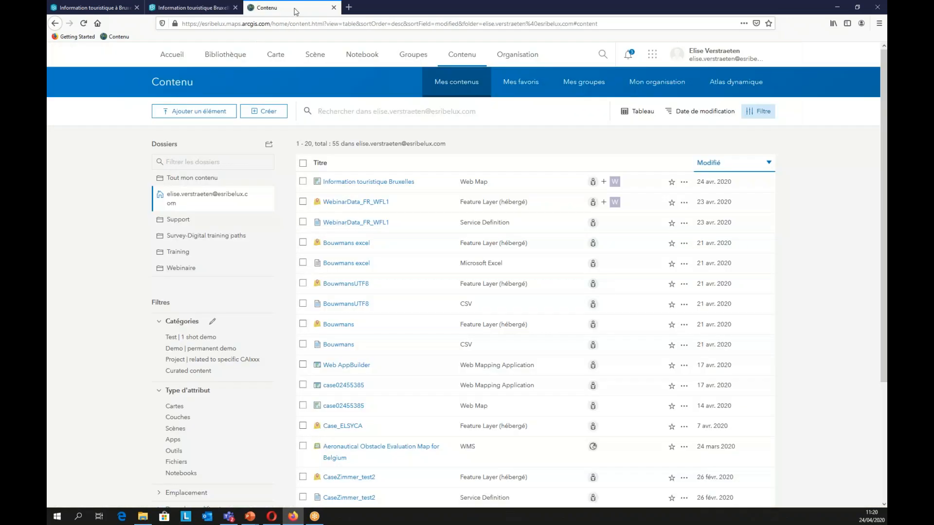
- Refresh the content list, open the item page of the web app Information touristique à Bruxelles and review its sharing levels without changing them
key(F5)
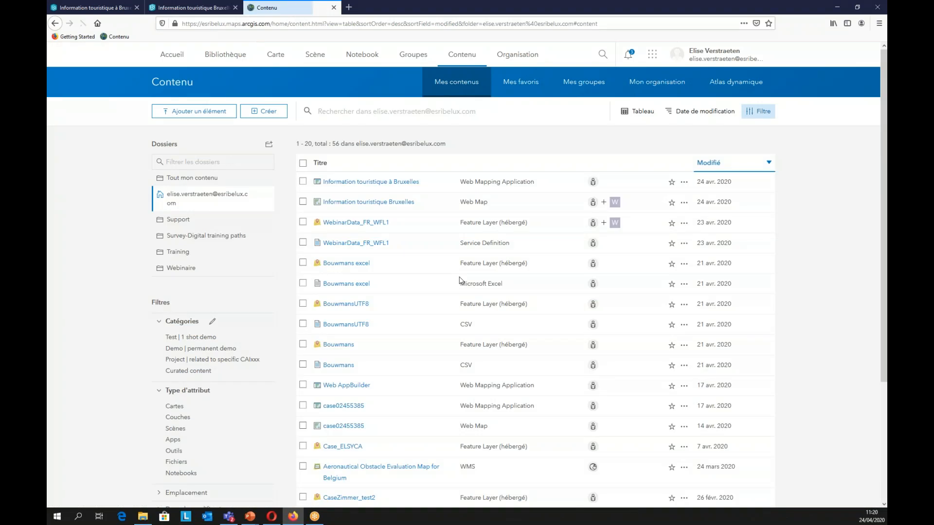
click(365, 184)
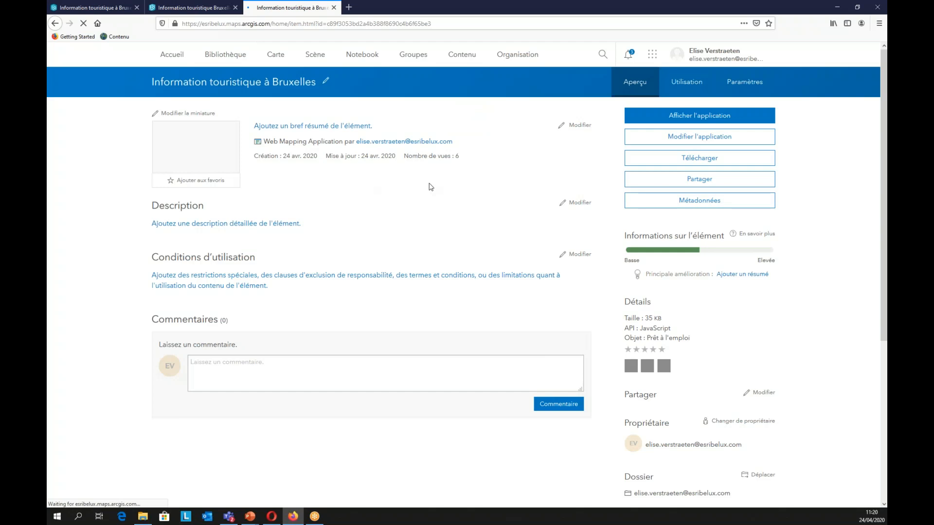
click(700, 180)
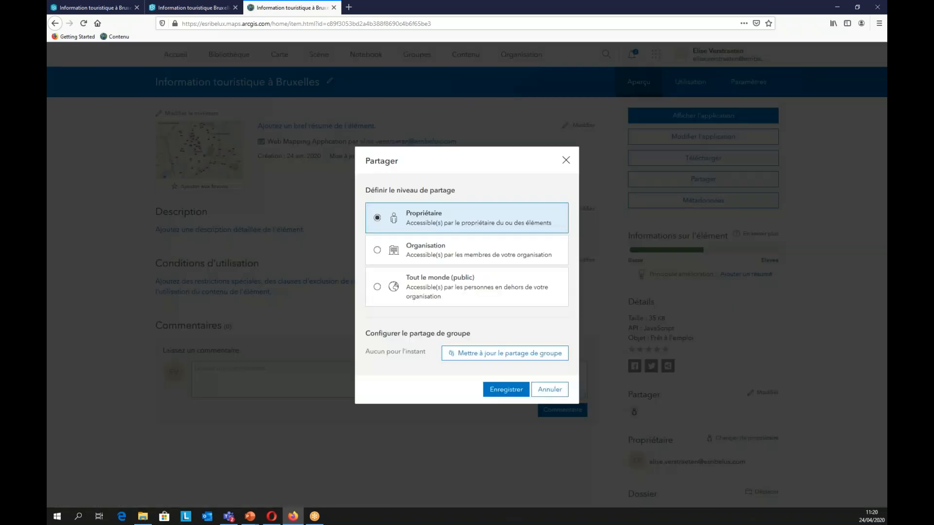
click(549, 389)
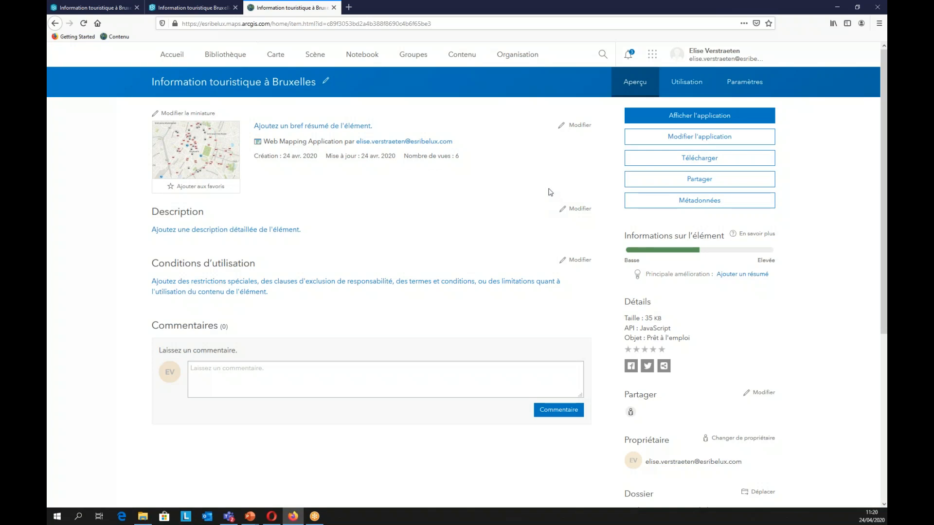
scroll(550, 193, down, 1)
scroll(550, 192, down, 3)
scroll(484, 197, up, 3)
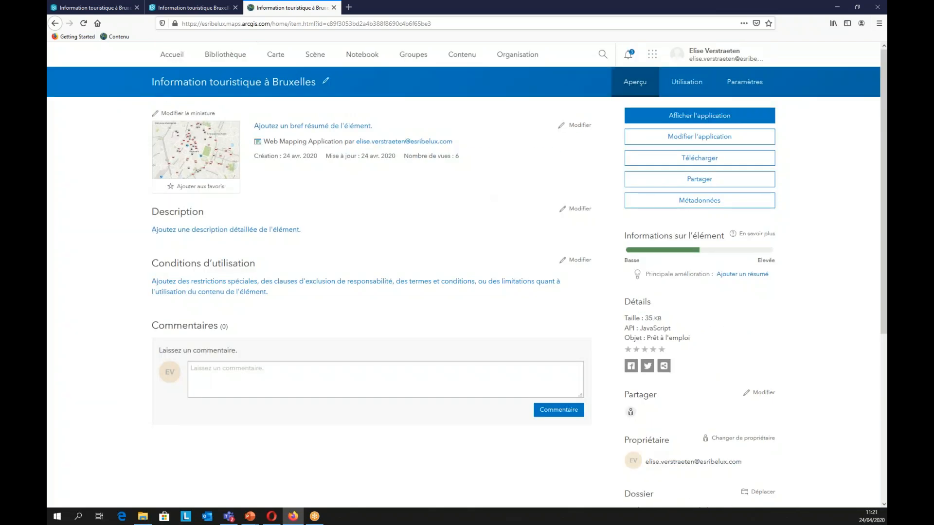
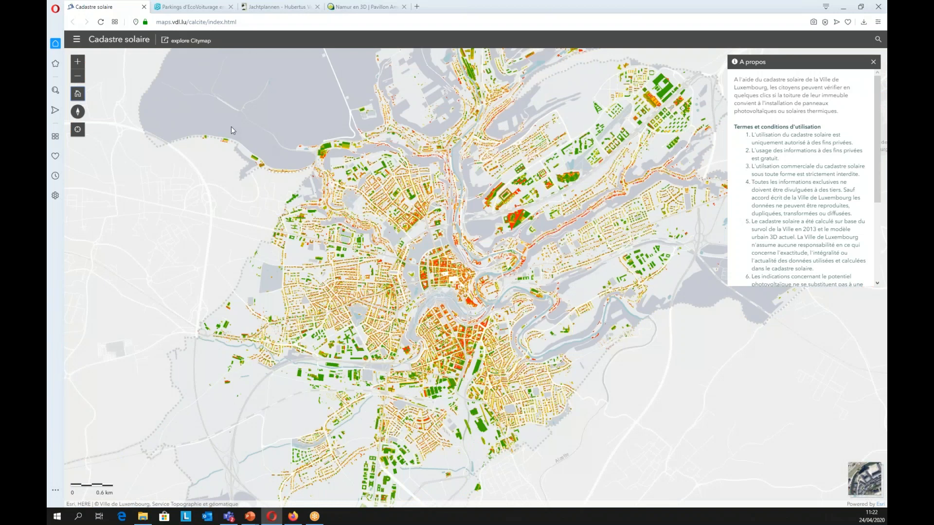
- In Opera, open the Citymap portal from the Cadastre solaire app and switch to the Parkings d'EcoVoiturage en Province de Liège app
click(180, 43)
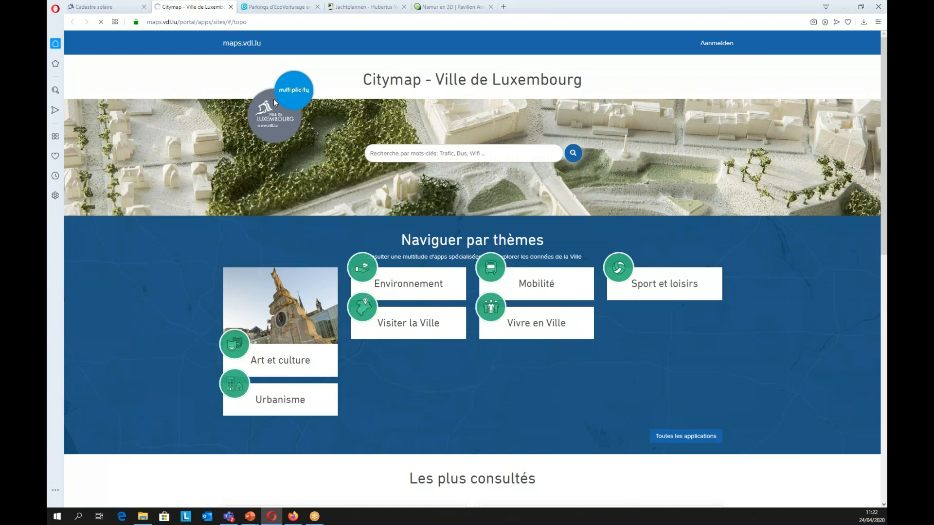
key(ctrl+Tab)
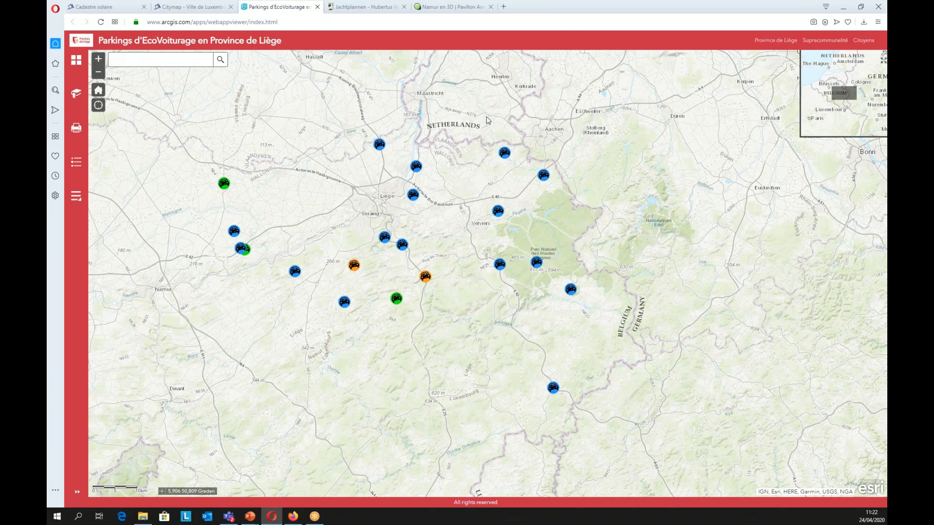
- Examine the EcoVoiturage app's legend, its Wanze parking bookmark and its print options, with the map back at its default extent
click(76, 162)
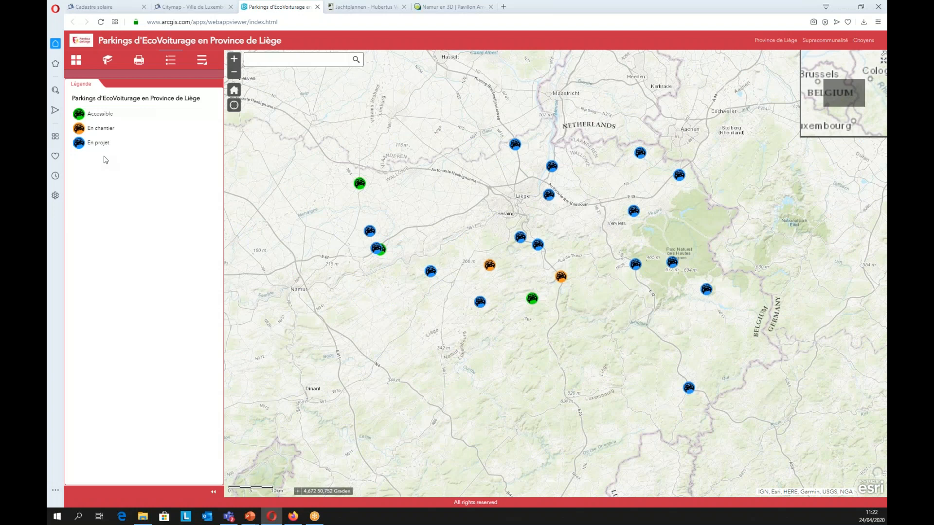
click(107, 60)
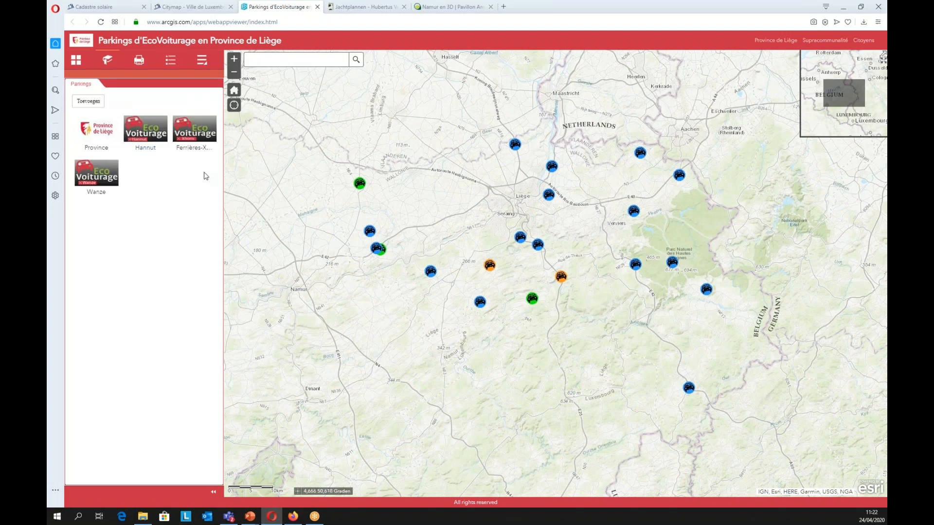
click(98, 178)
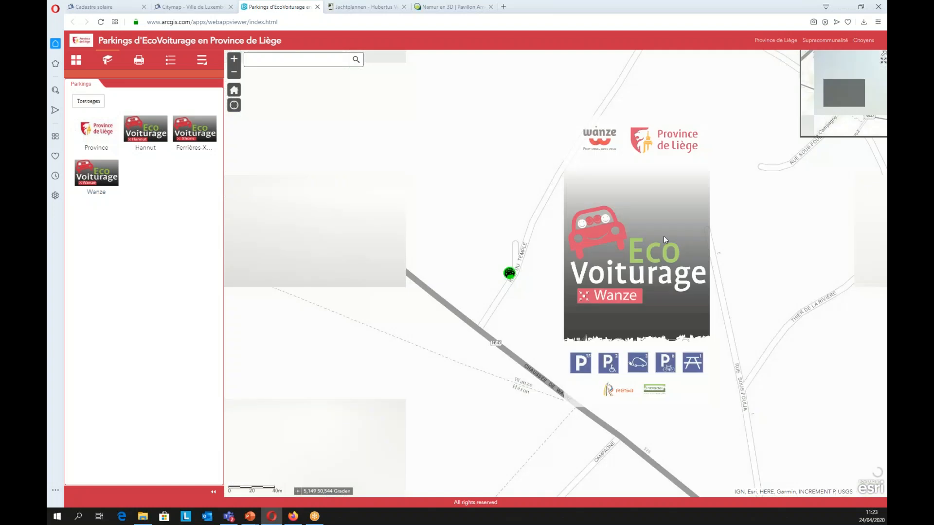
click(234, 90)
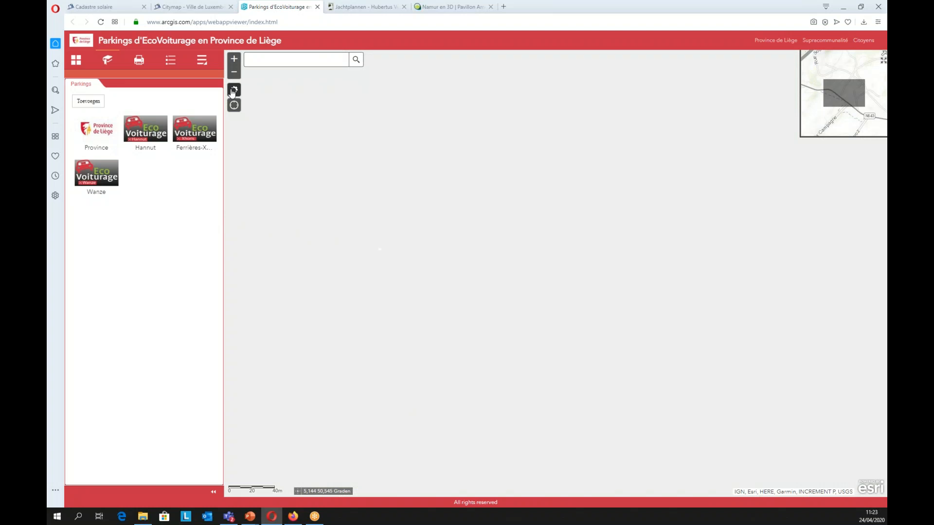
click(138, 60)
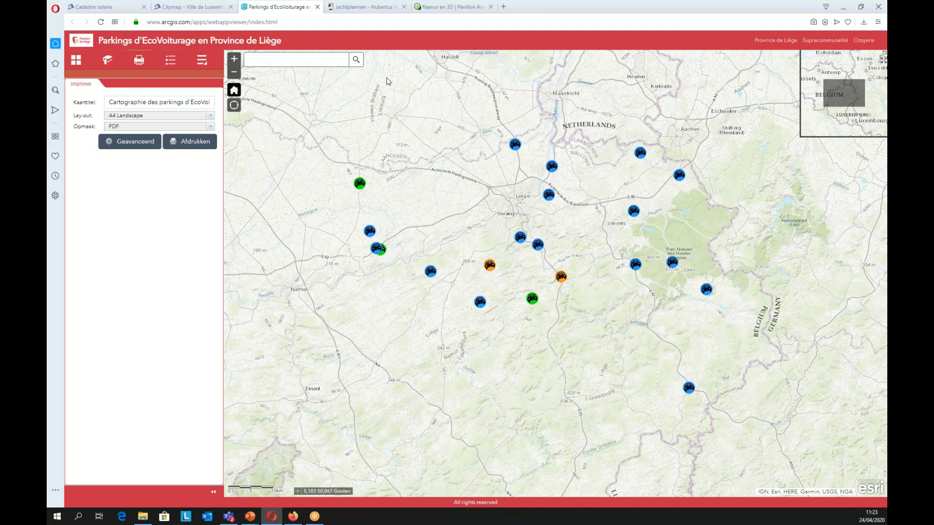
- Go to the map on the Hubertus Vereniging Jachtplannen page, hide its attribute table and bring the area between Brugge and Gent into view
click(374, 12)
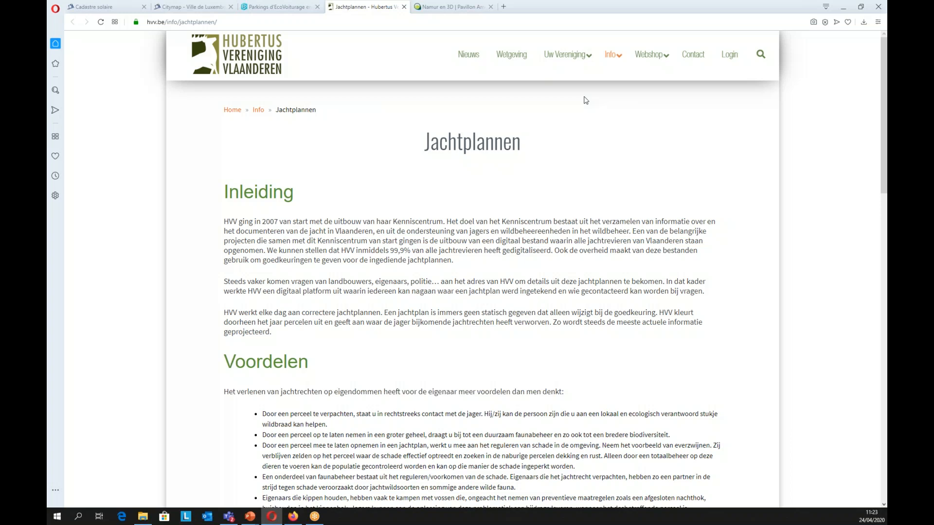
scroll(586, 100, down, 1)
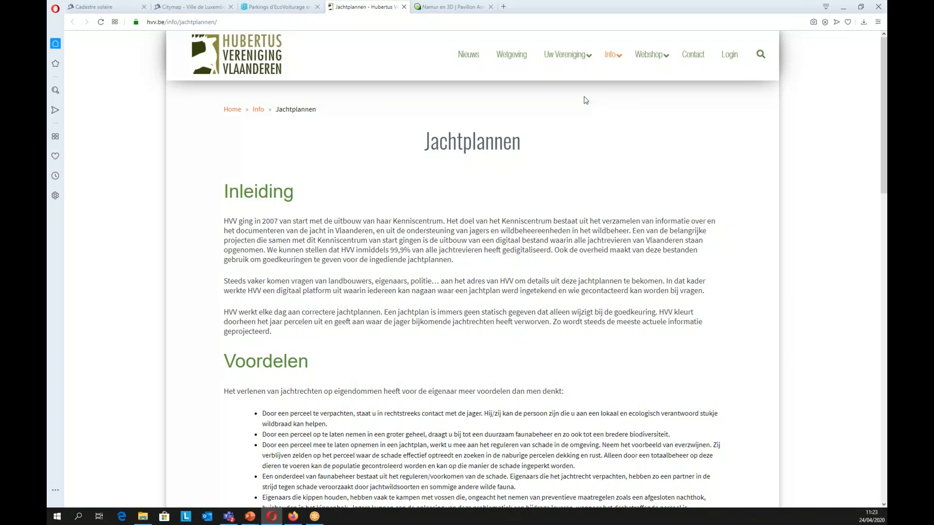
scroll(586, 100, down, 8)
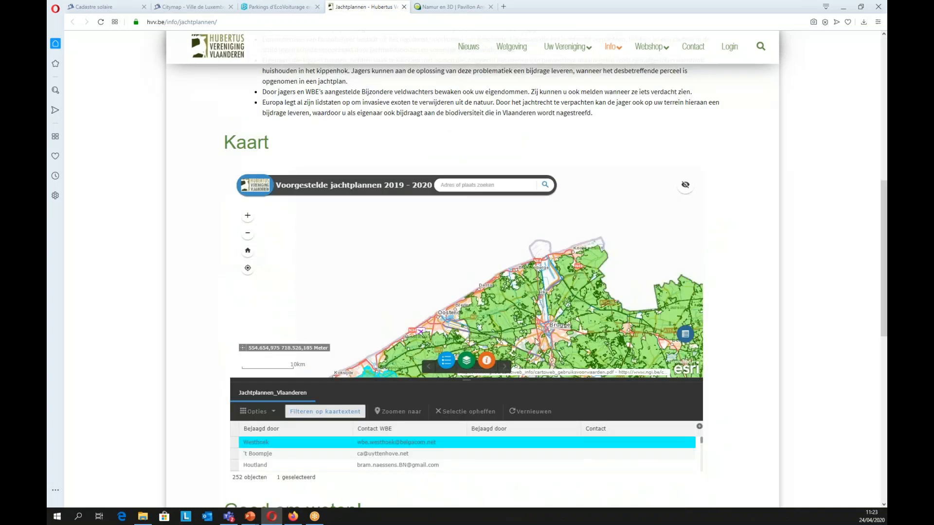
click(686, 335)
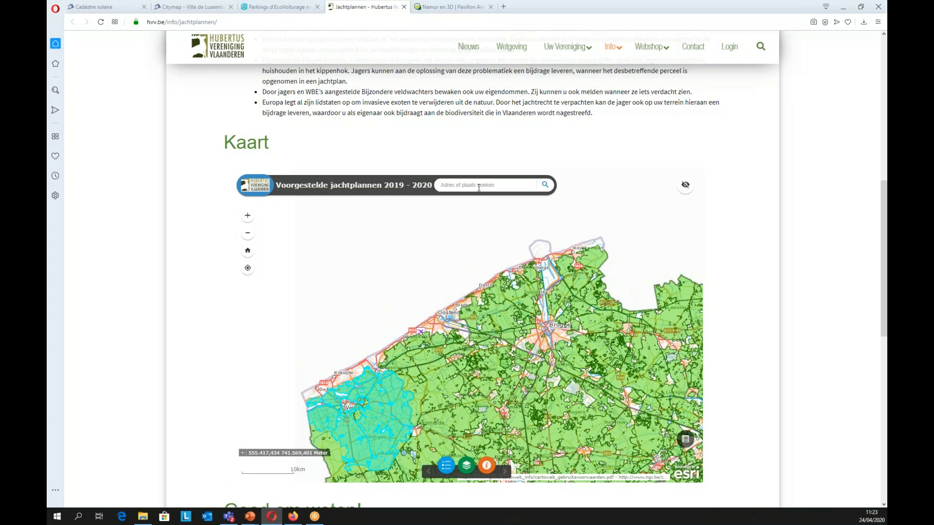
scroll(478, 194, down, 1)
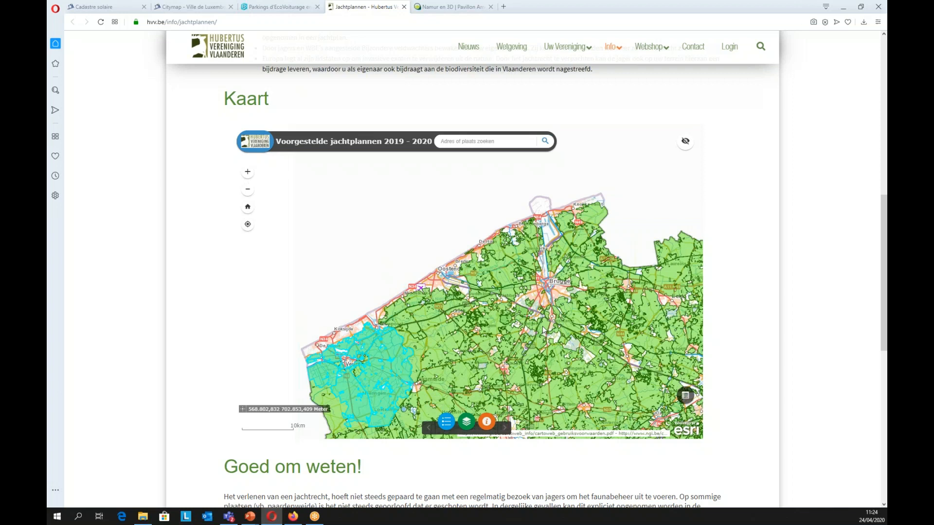
drag(542, 325, 534, 317)
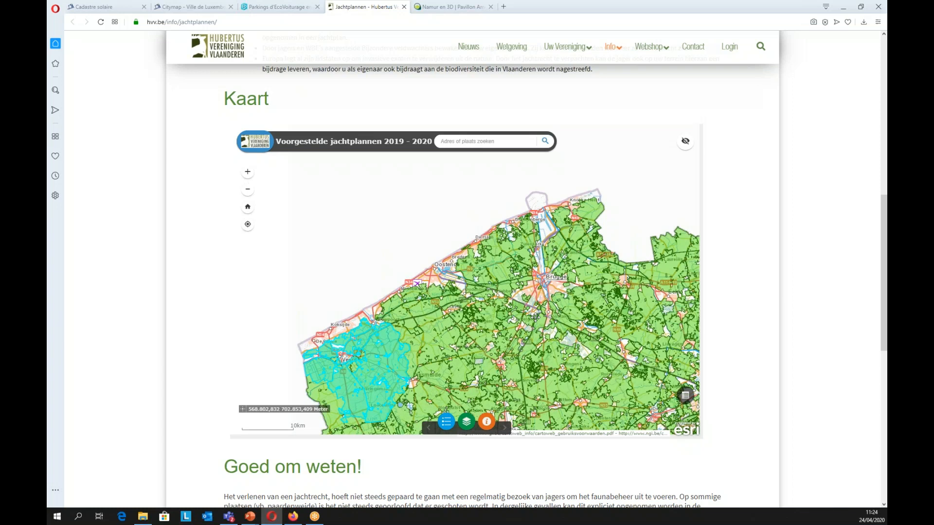
drag(535, 317, 453, 233)
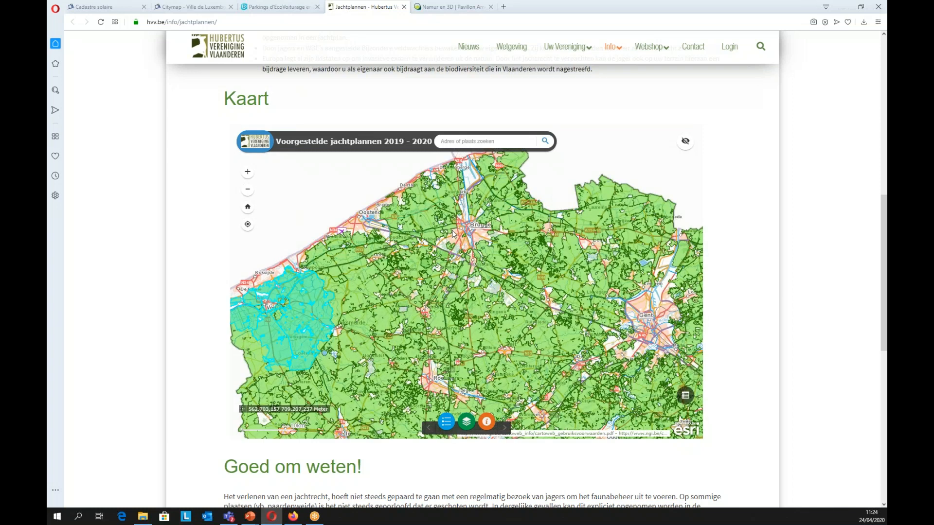
- Select the 't Boompje record in the Jachtplannen_Vlaanderen table, zoom the map to it and hide the table again
click(685, 395)
click(234, 413)
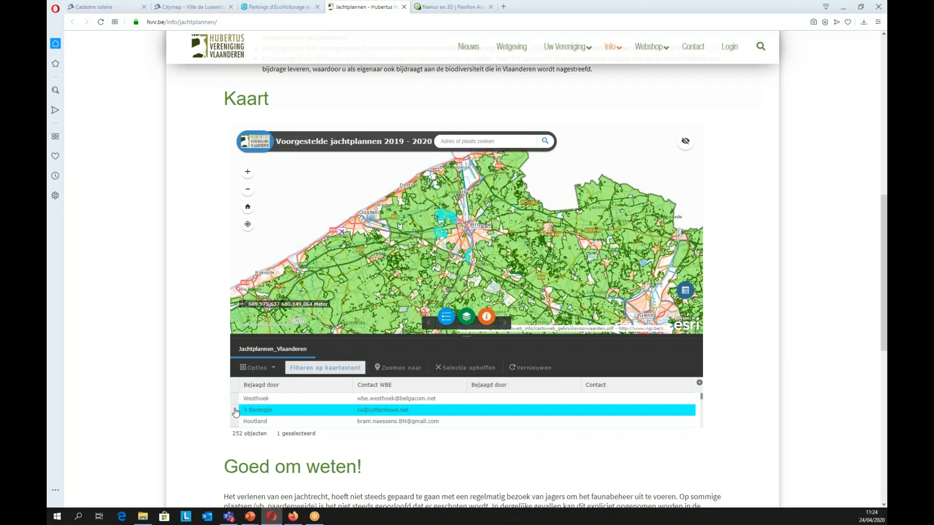
click(390, 368)
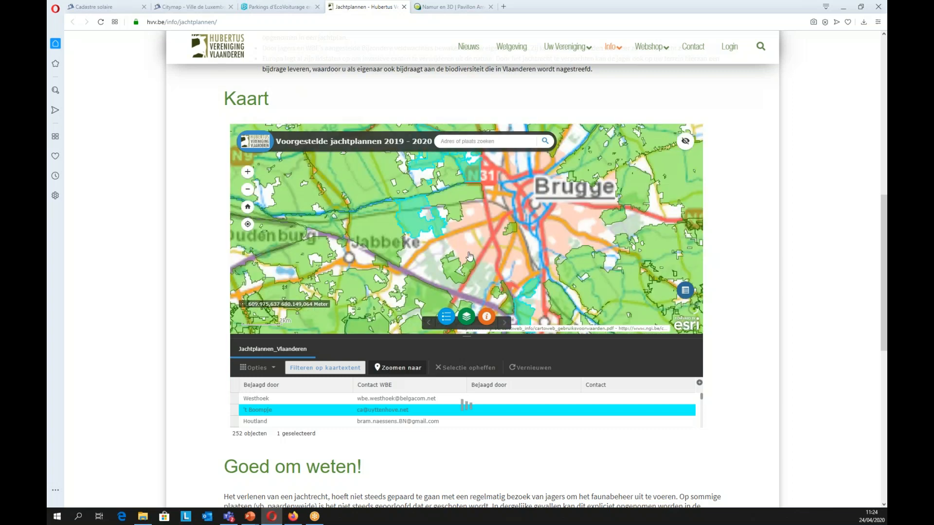
click(685, 291)
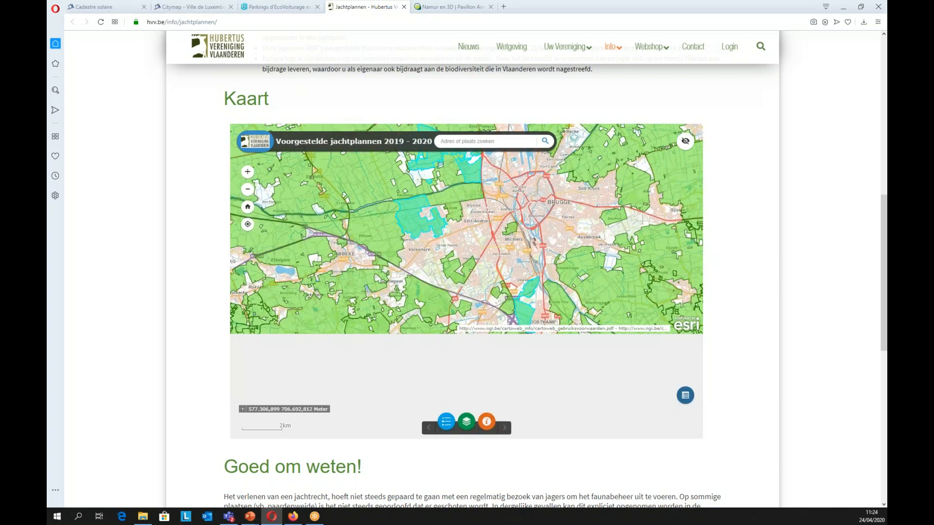
- Switch to the Namur en 3D scene and explore the city around the river confluence by rotating and panning the view
click(455, 7)
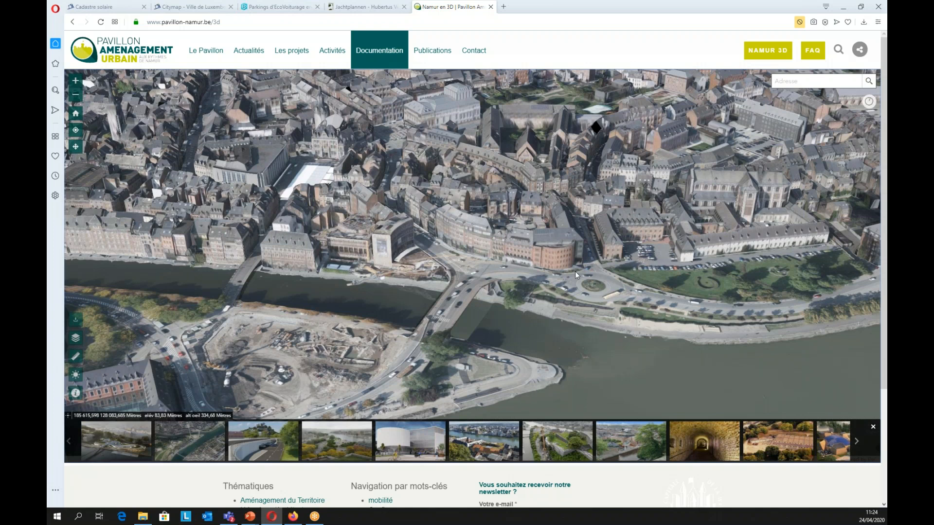
drag(504, 292, 589, 259)
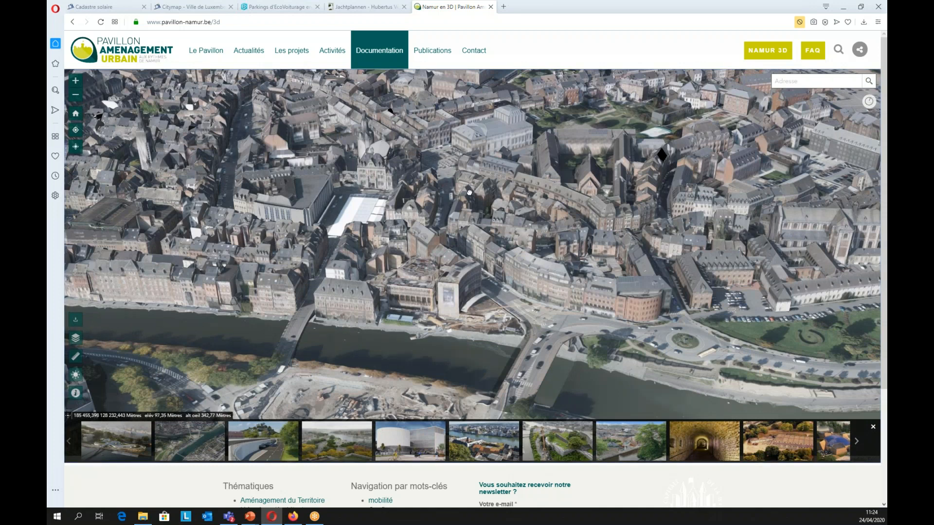
drag(469, 193, 443, 238)
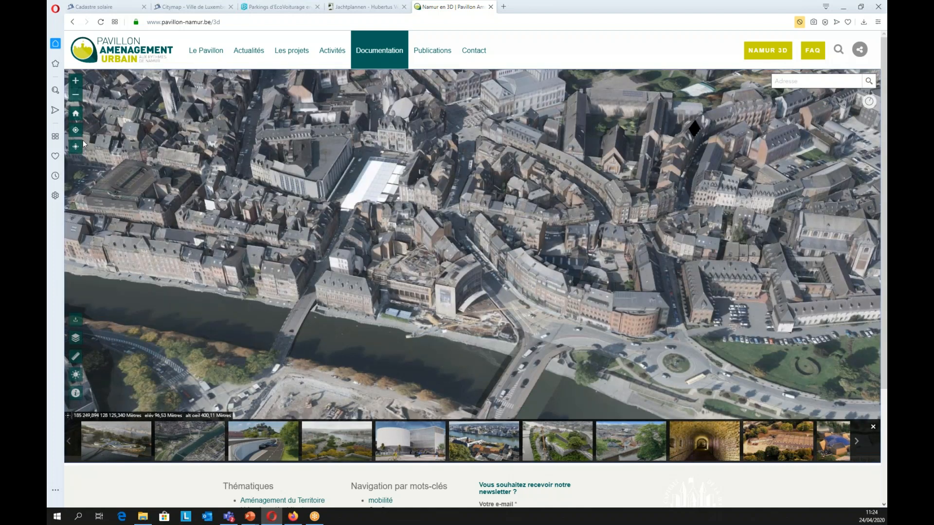
click(78, 146)
drag(615, 230, 586, 159)
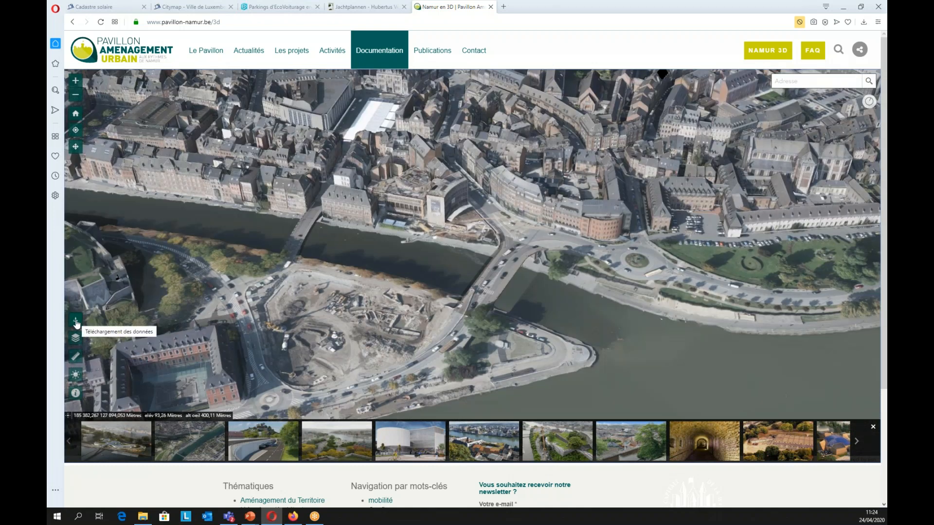
- Open the data download page of the Namur 3D scene, look over its datasets and return to the scene
click(76, 322)
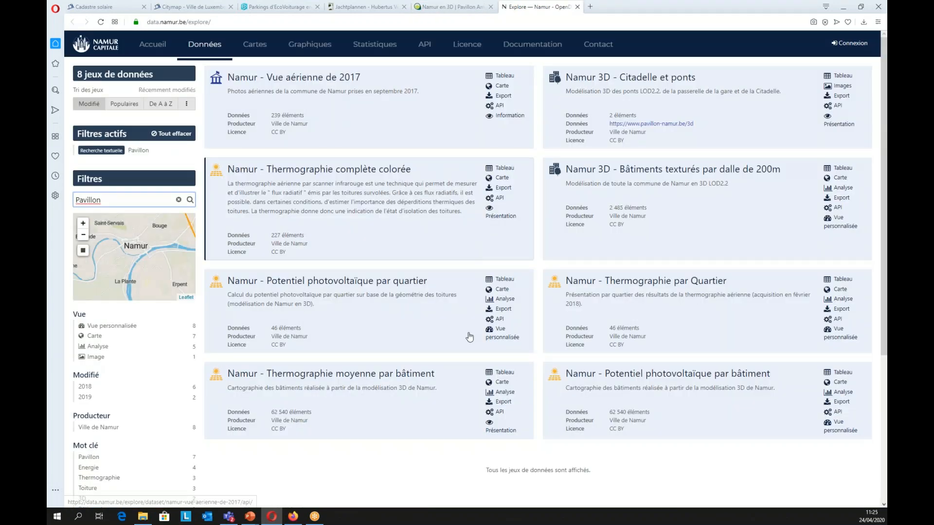
click(444, 8)
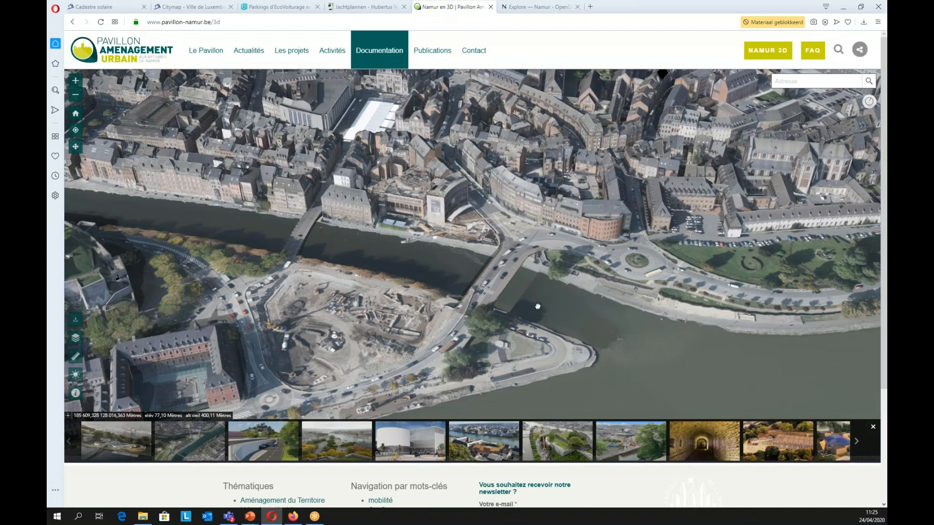
drag(537, 306, 536, 305)
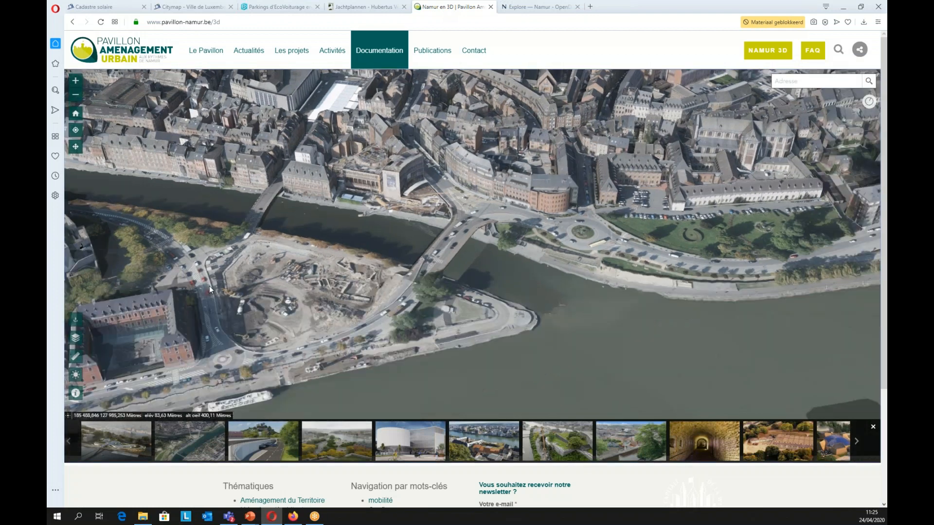
- Open the scene's layer list and show the Grands projets intégrés layer in place of Namur texturé
click(75, 338)
mouse_move(255, 137)
mouse_down()
mouse_move(253, 144)
mouse_move(253, 133)
mouse_up()
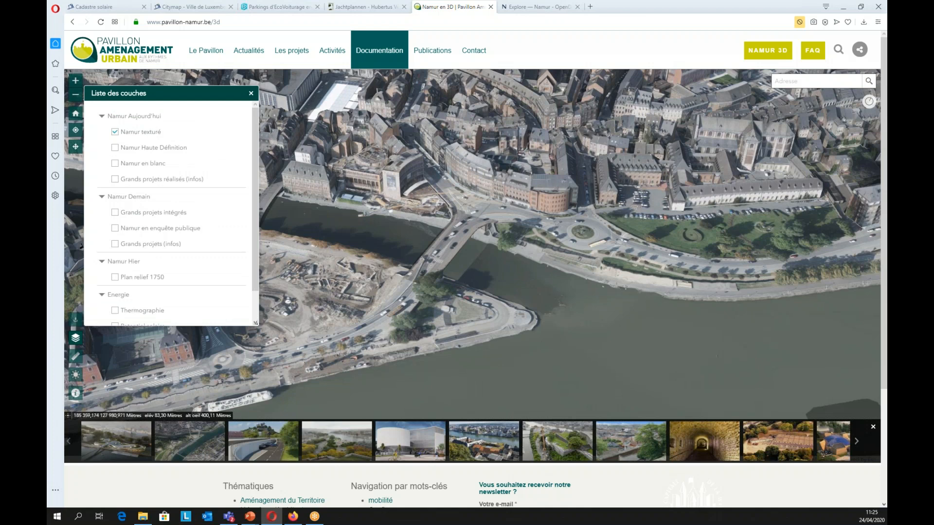
scroll(255, 187, down, 1)
scroll(256, 187, up, 1)
click(115, 213)
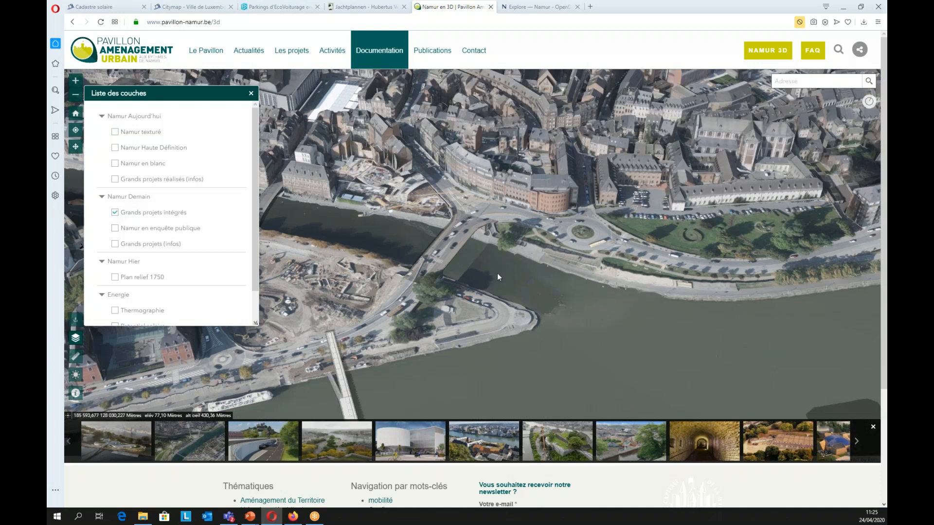
- View the planned projects and footbridge at the confluence from farther out and switch on the Grands projets (infos) layer
scroll(497, 273, down, 3)
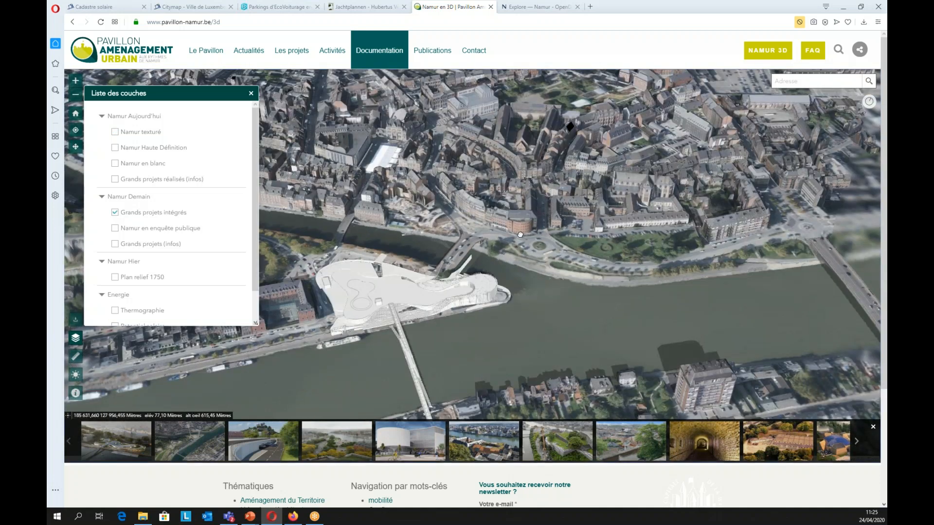
drag(517, 395, 570, 297)
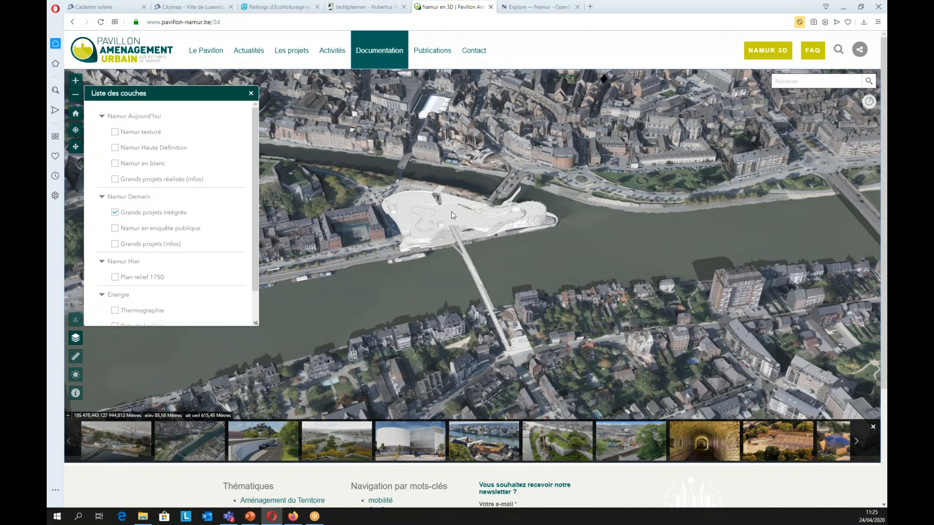
drag(615, 206, 575, 280)
click(115, 244)
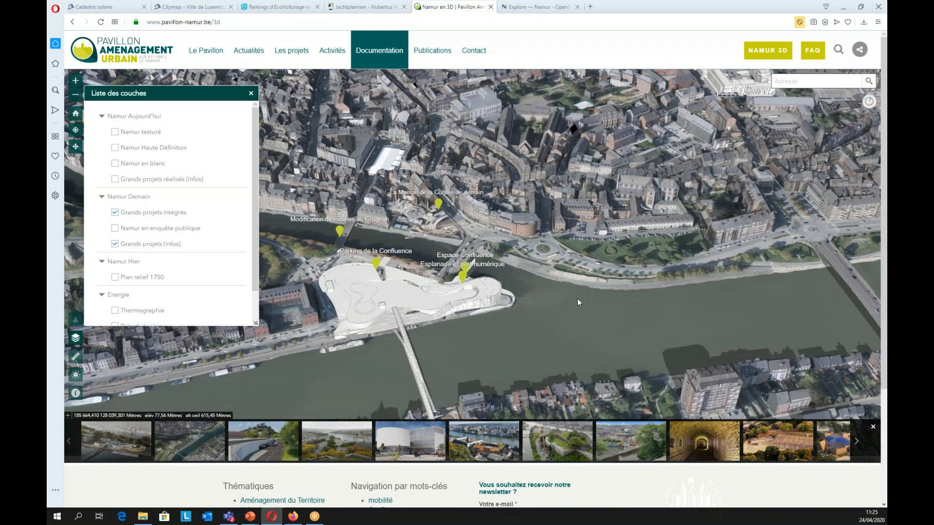
- Show the Plan relief 1750 layer to examine the historic city, switch back to Namur texturé and close the layer list
drag(568, 277, 507, 263)
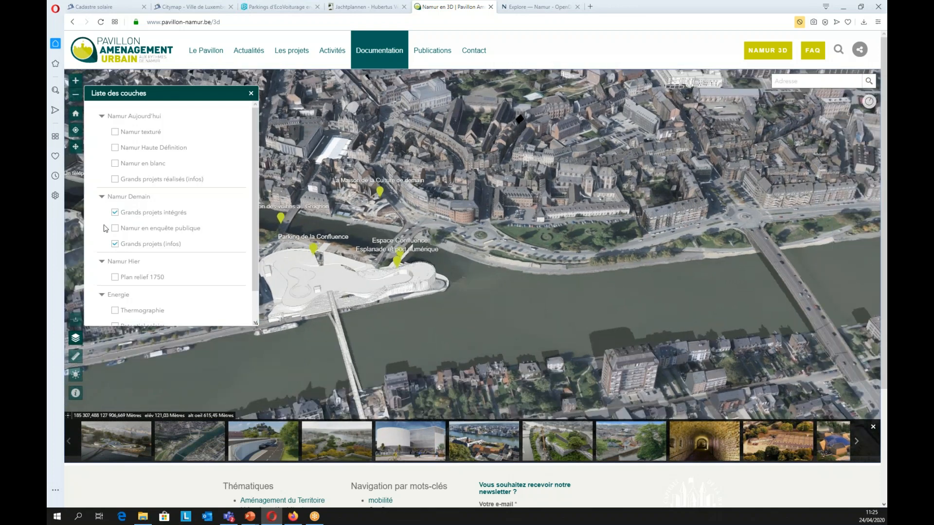
click(115, 278)
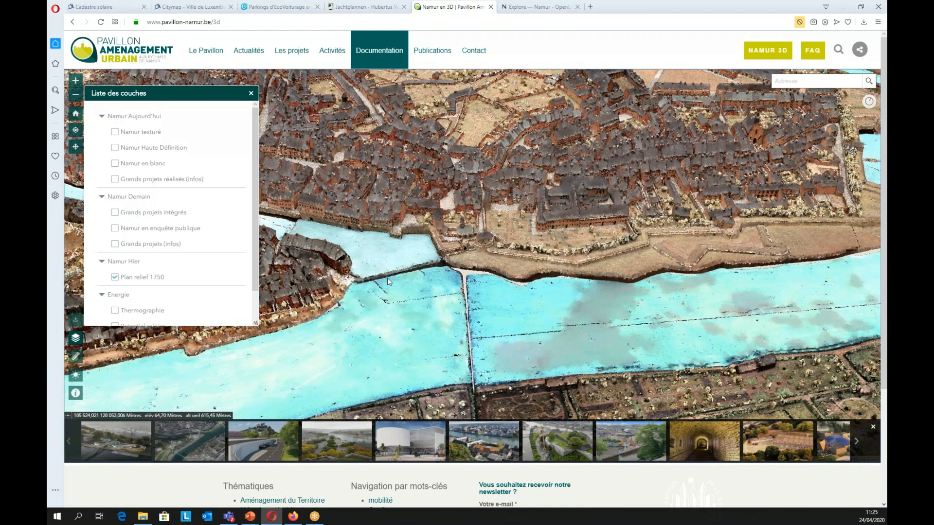
drag(389, 281, 527, 299)
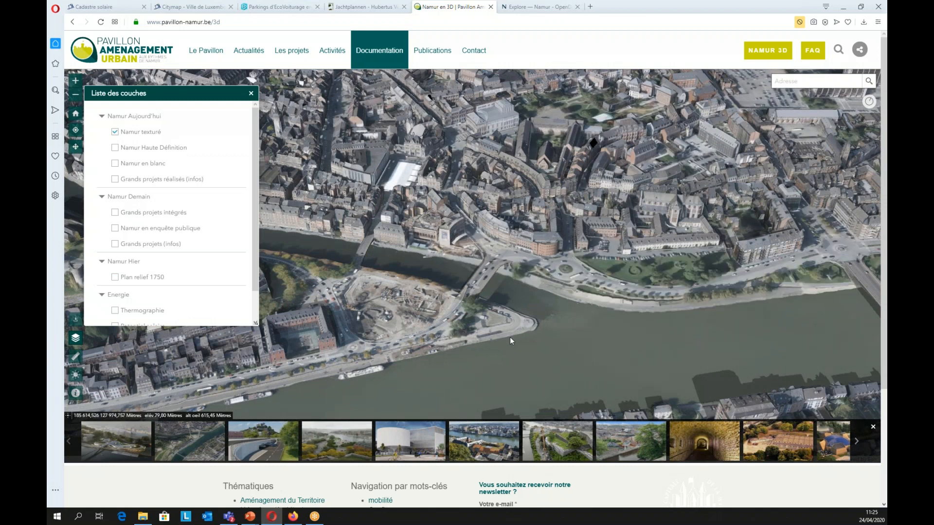
drag(506, 329, 503, 319)
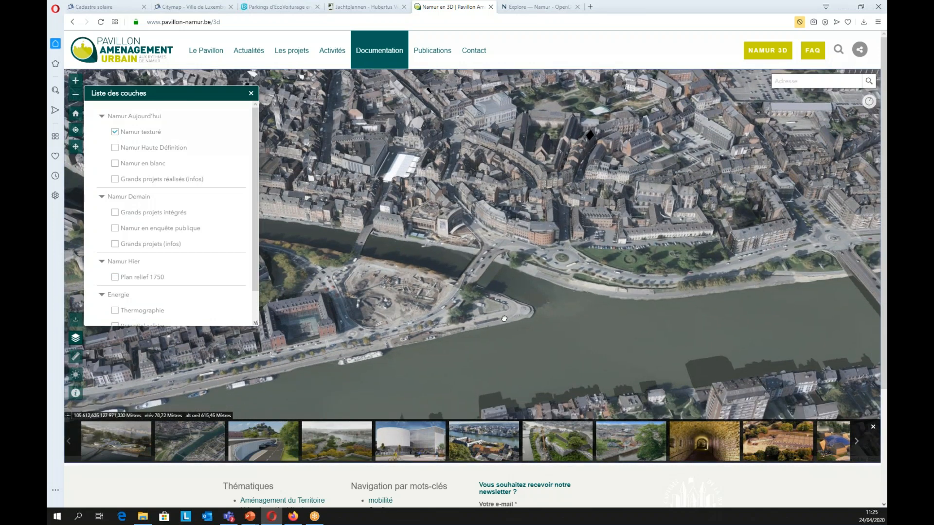
click(251, 94)
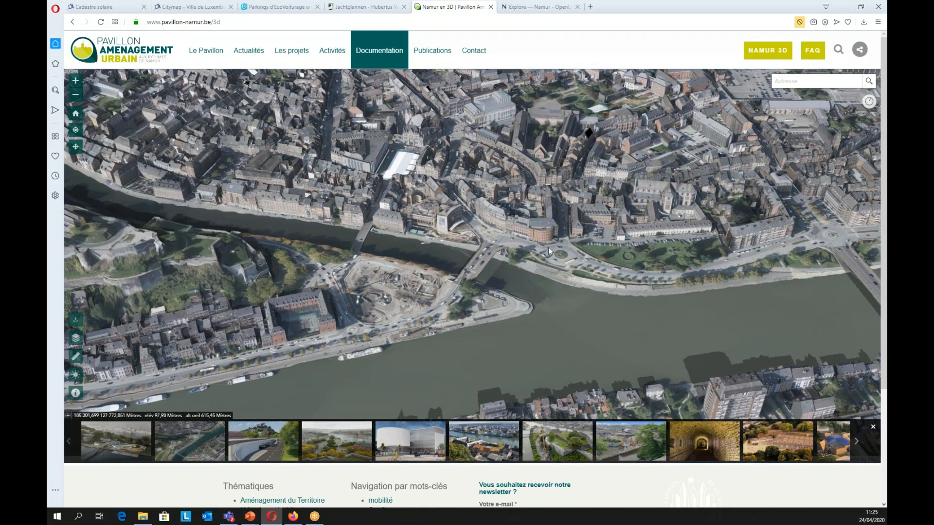
- Measure the facade height of the building beside the roundabout with the Distance tool, using a new measurement, and close the measuring tool
scroll(523, 243, up, 5)
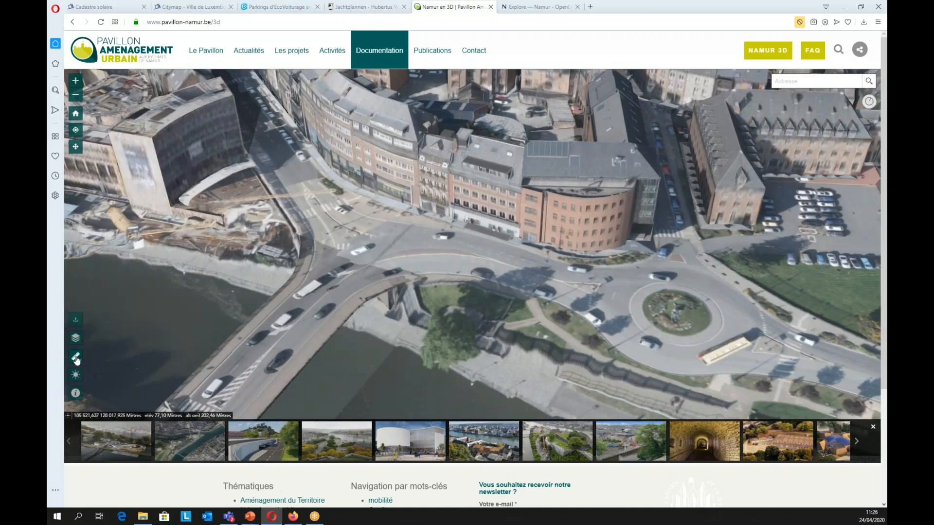
click(76, 358)
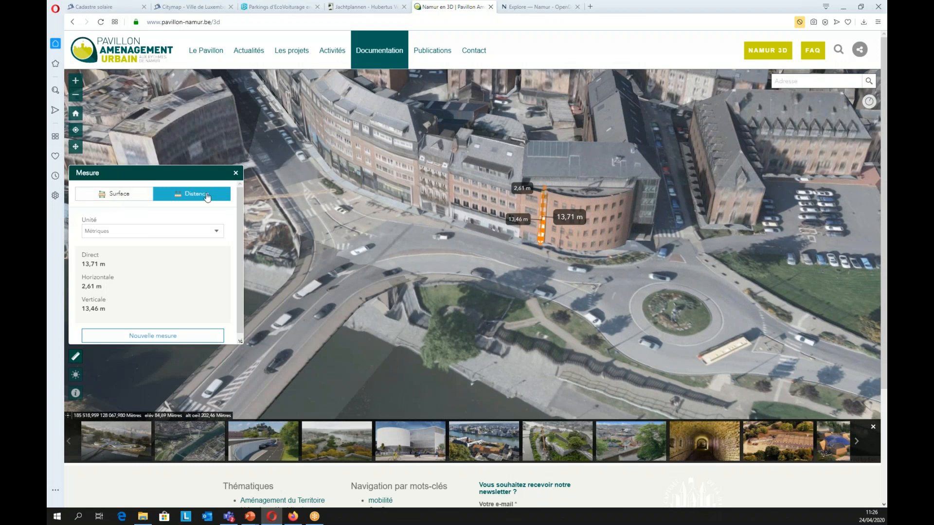
click(178, 336)
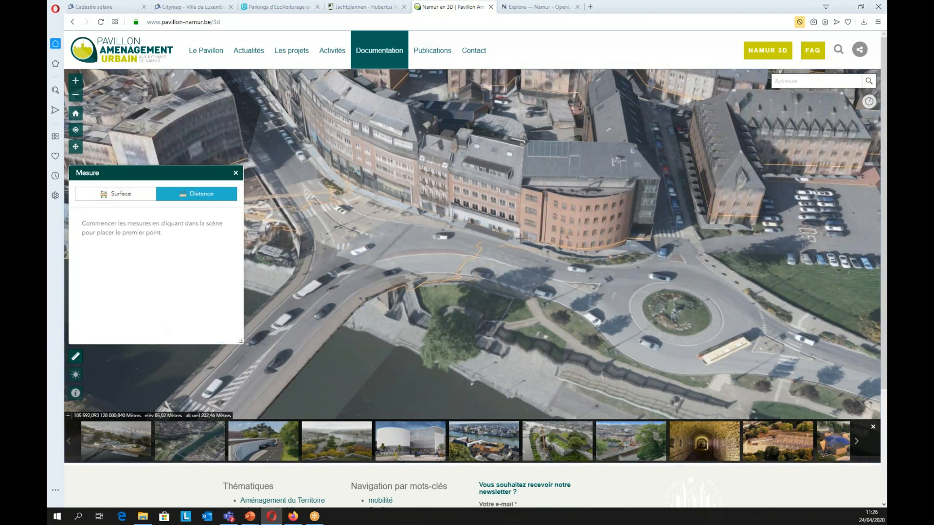
click(522, 219)
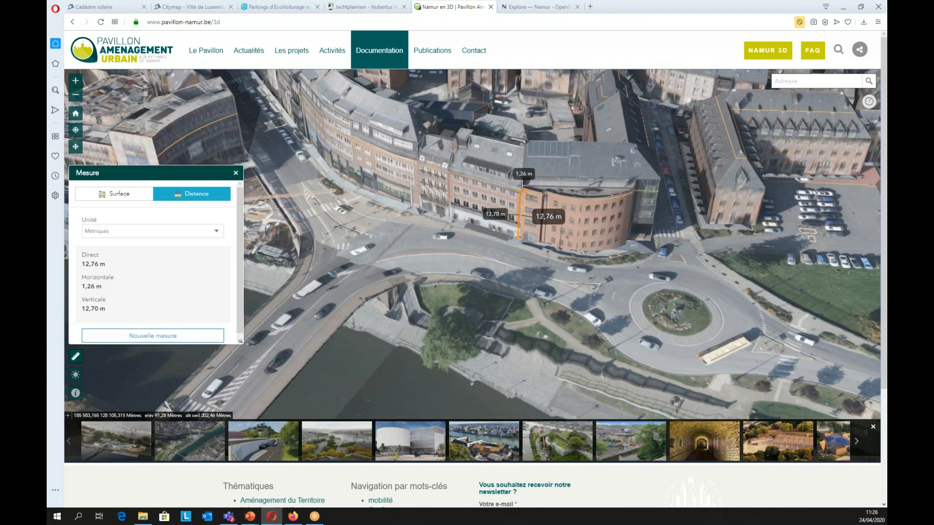
click(524, 185)
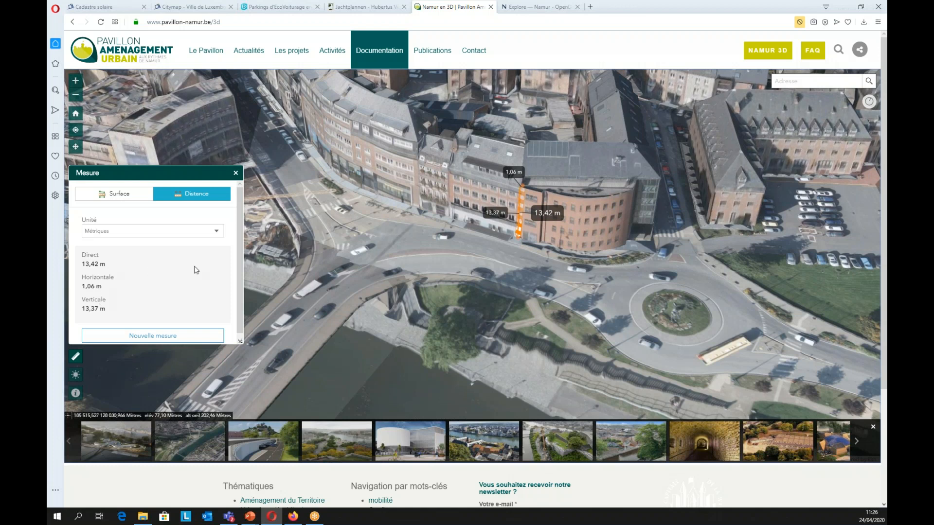
click(235, 173)
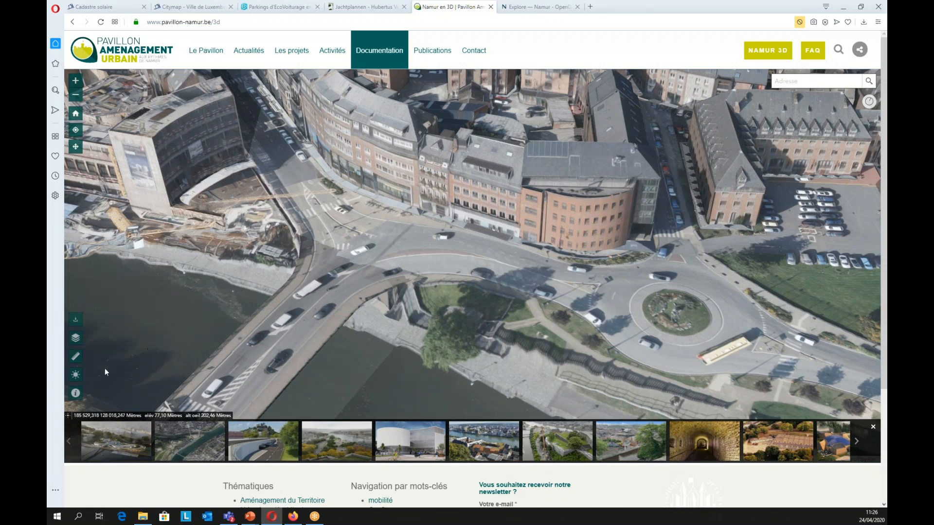
- View the confluence from farther out, set the scene's daylight time to 09:51 and close the daylight settings
scroll(315, 277, down, 3)
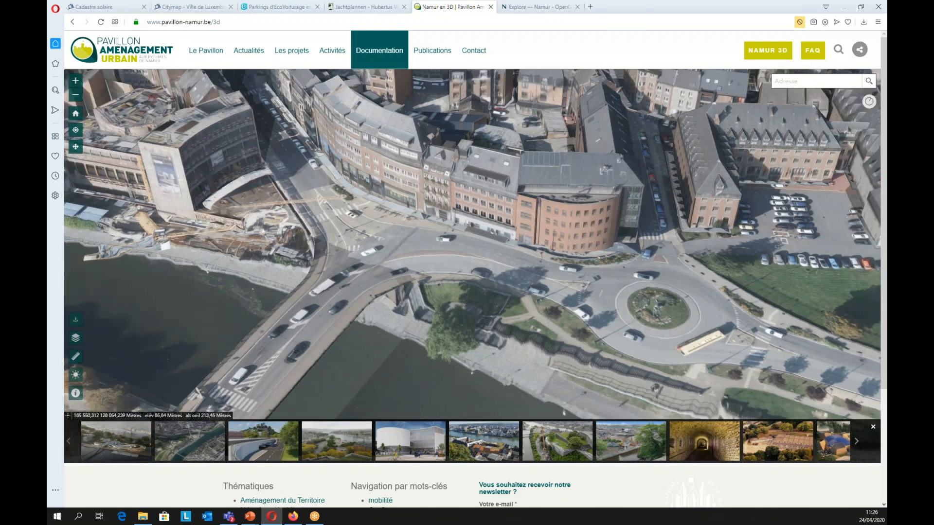
scroll(315, 277, down, 3)
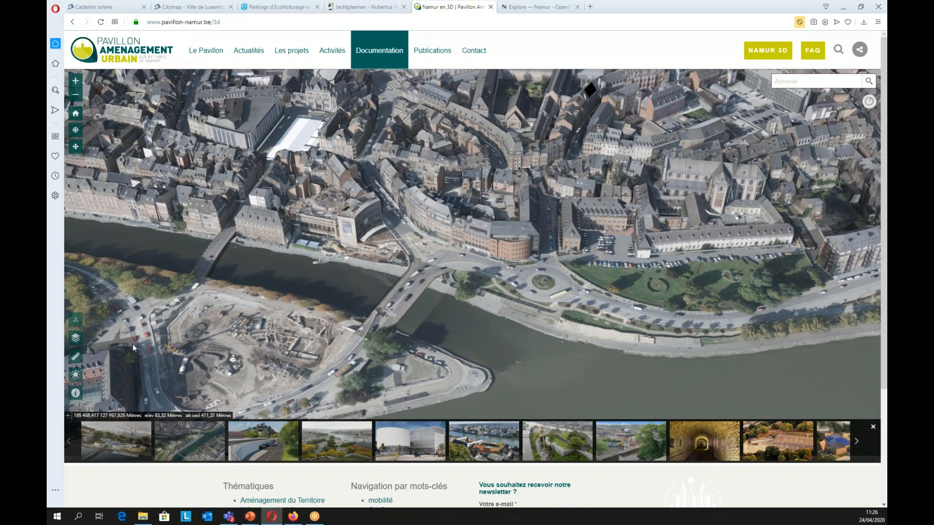
click(76, 375)
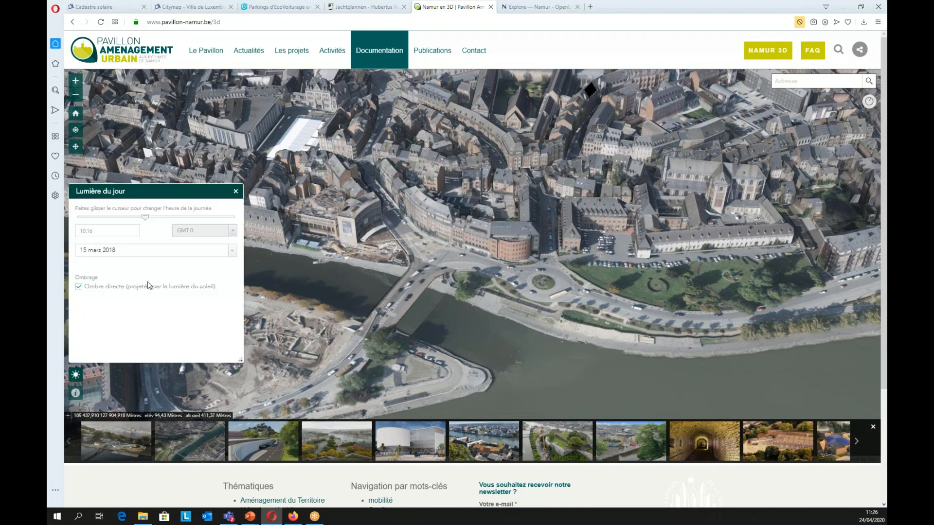
mouse_move(144, 217)
mouse_down()
mouse_move(80, 218)
mouse_move(224, 222)
mouse_move(144, 219)
mouse_up()
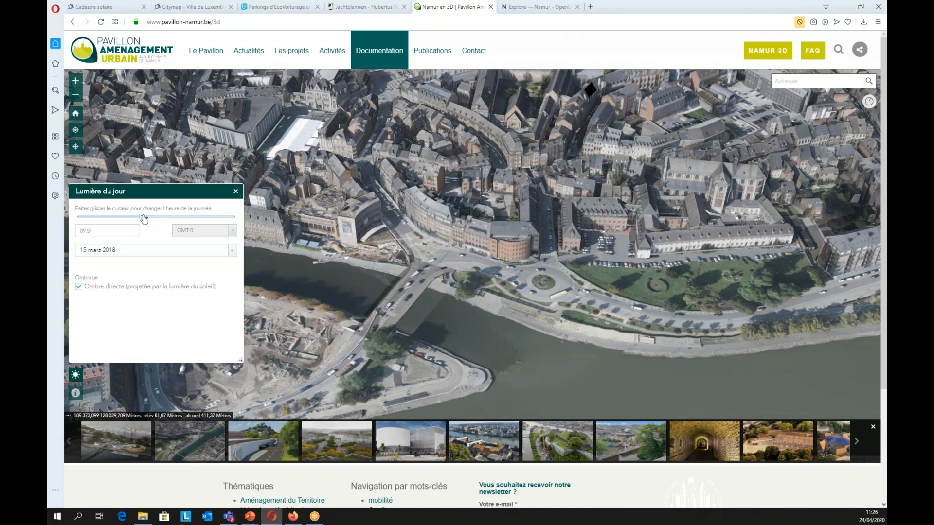
click(235, 191)
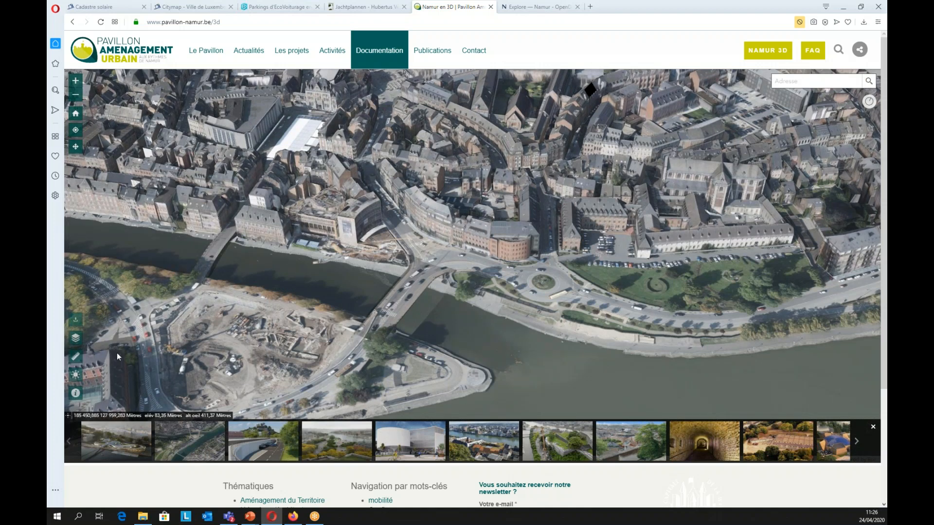
- Look over the A propos information of the Namur scene, close it and view the riverside city from farther out
click(75, 393)
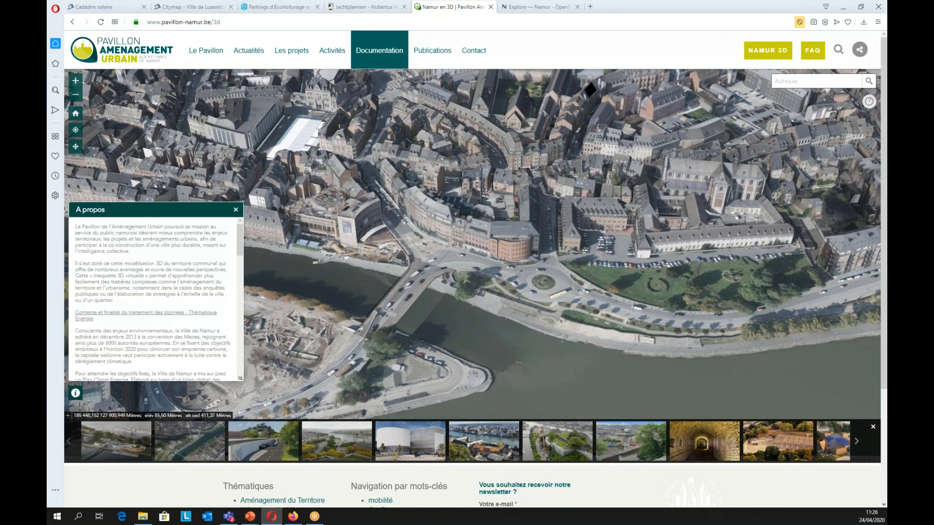
click(235, 211)
drag(506, 193, 470, 252)
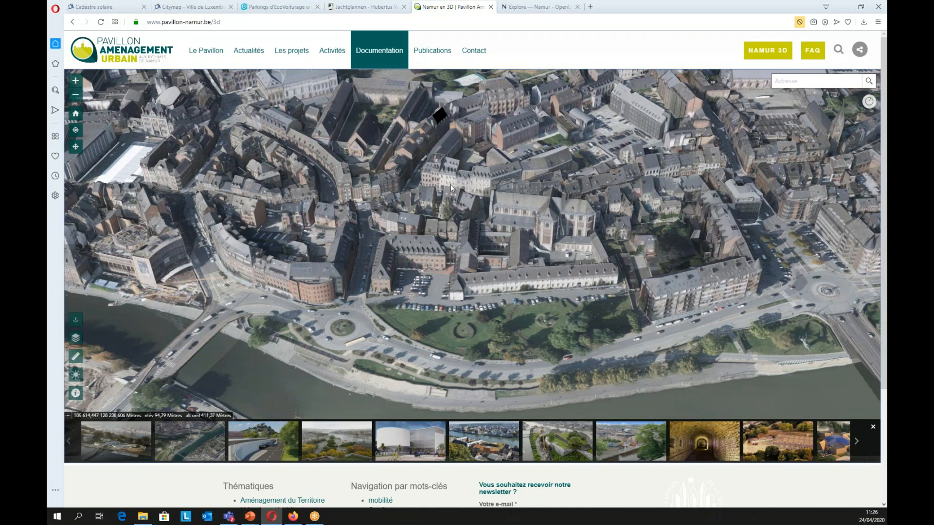
scroll(434, 258, down, 2)
scroll(434, 258, down, 3)
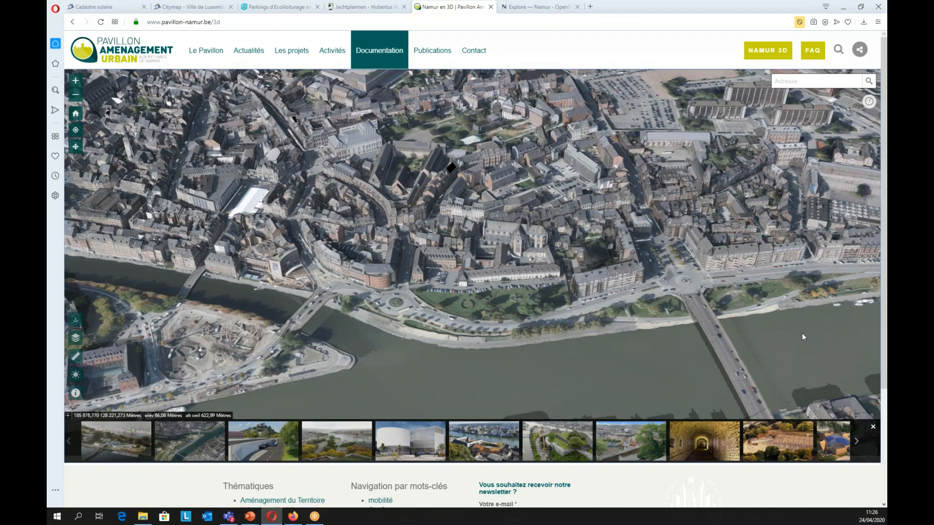
- Switch to the presentation and advance to the slide "Au-delà des limites de WAB"
key(alt+Tab)
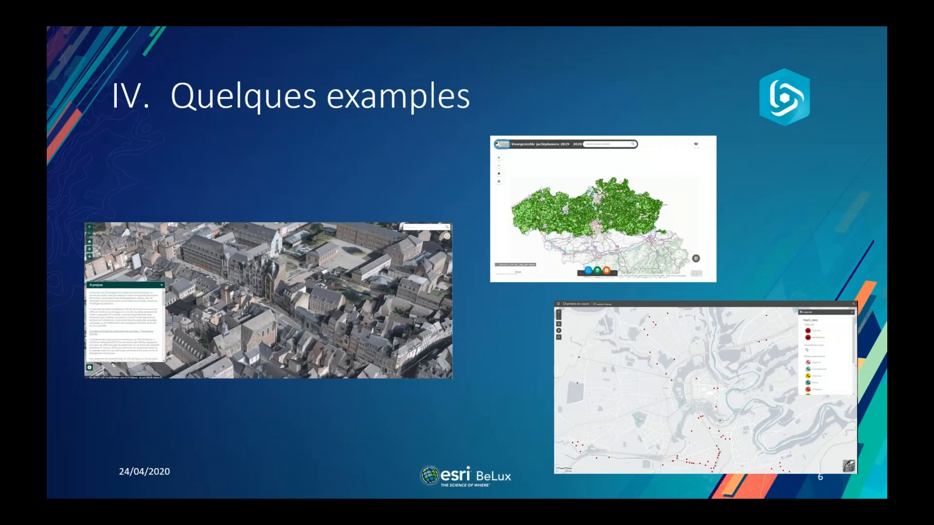
key(Right)
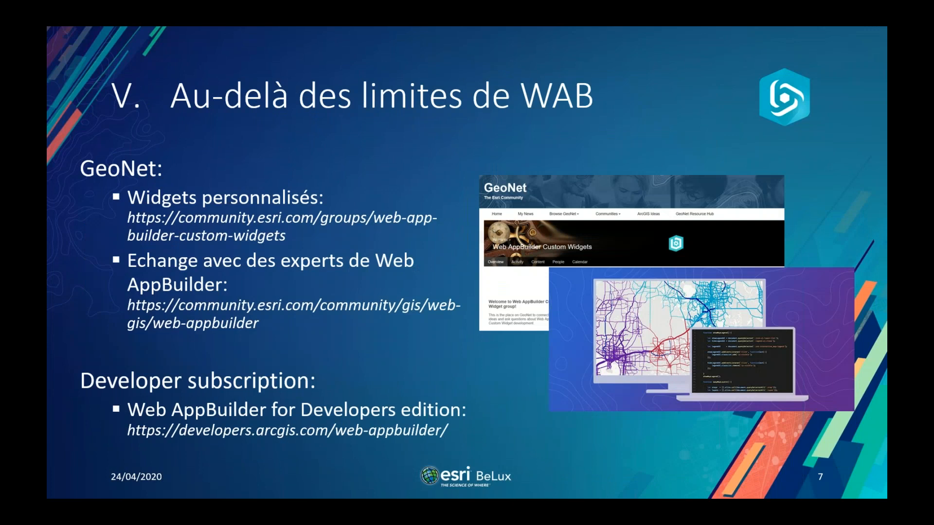